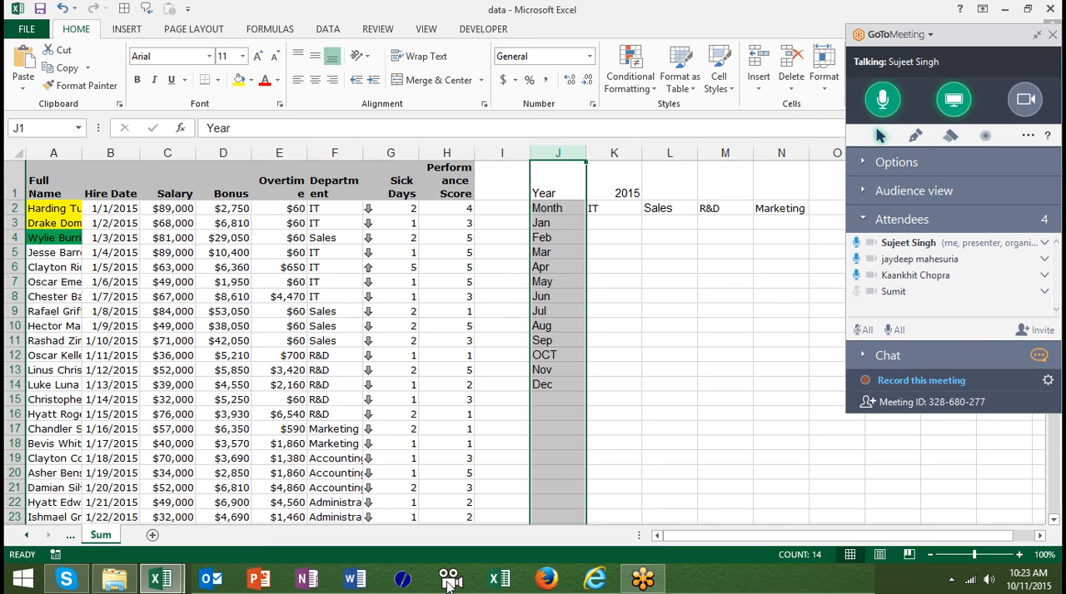
{"action": "left_click", "coordinate": [241, 263]}
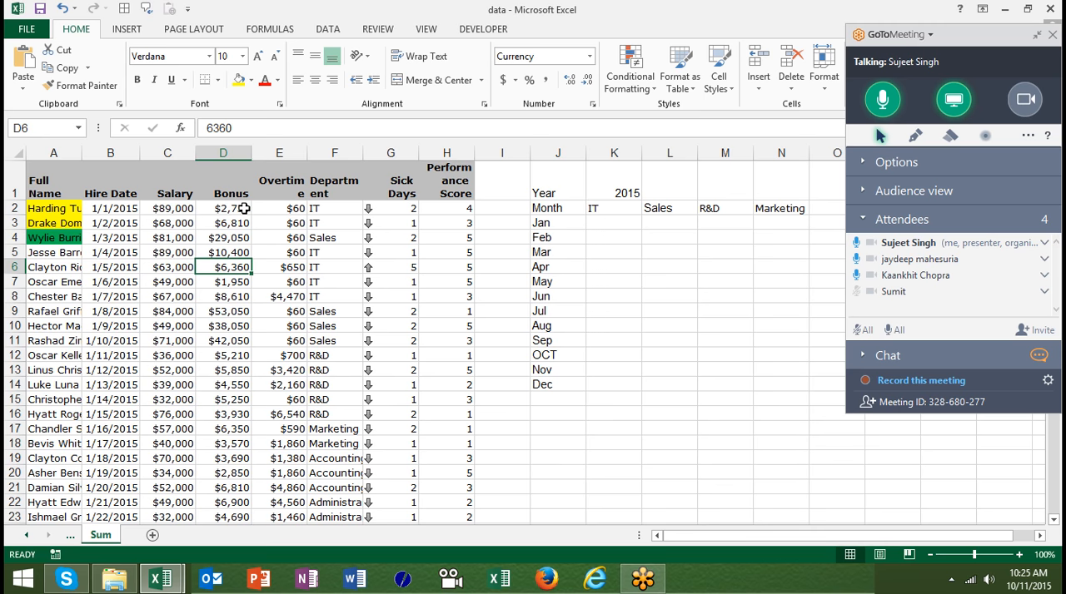
{"action": "left_click", "coordinate": [184, 153]}
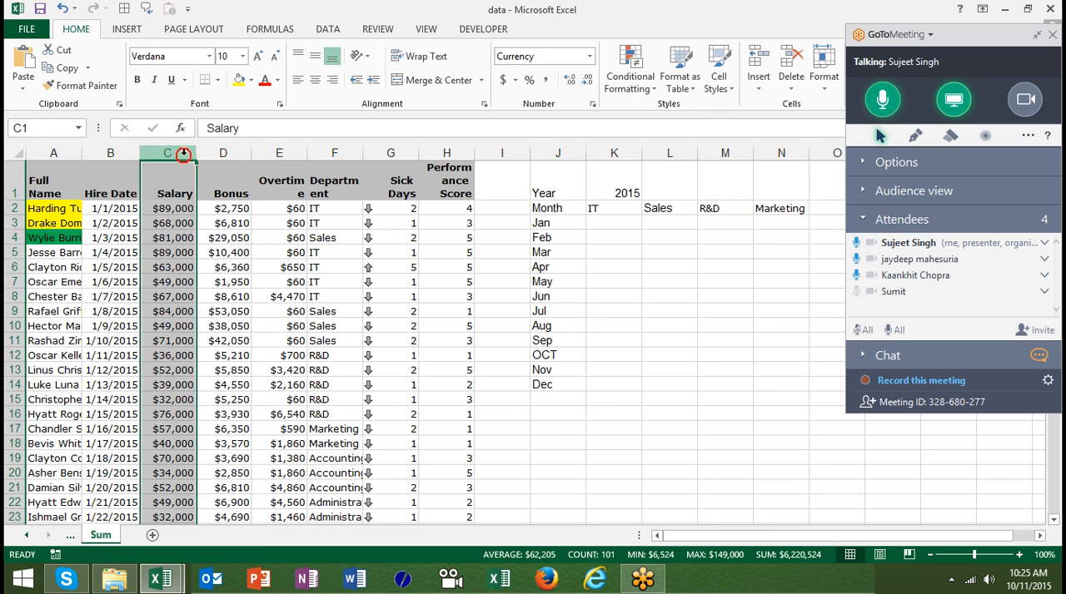
{"action": "left_click", "coordinate": [607, 92]}
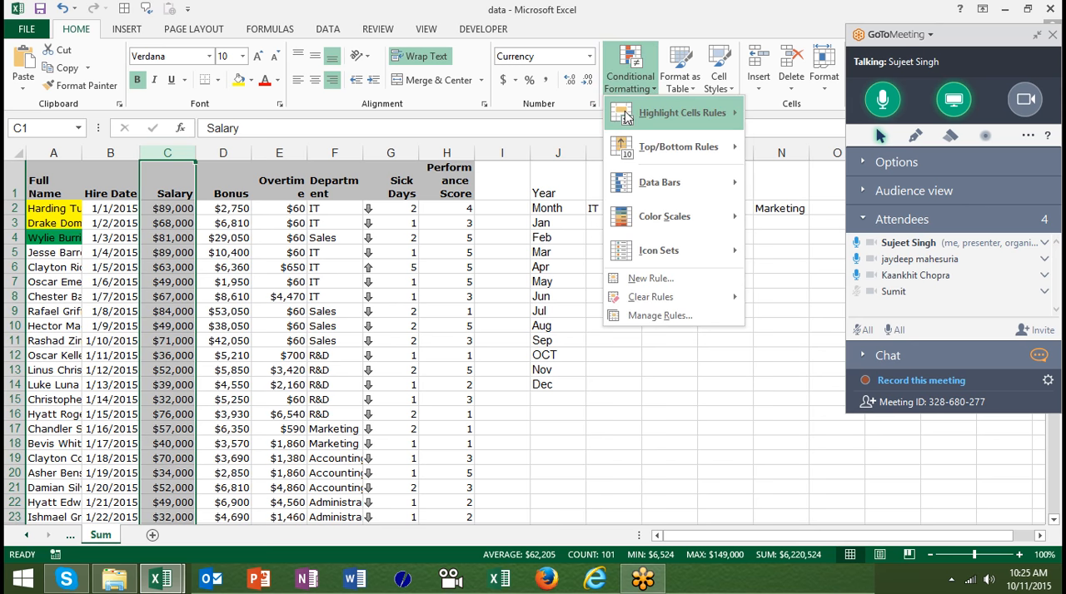
{"action": "mouse_move", "coordinate": [626, 117]}
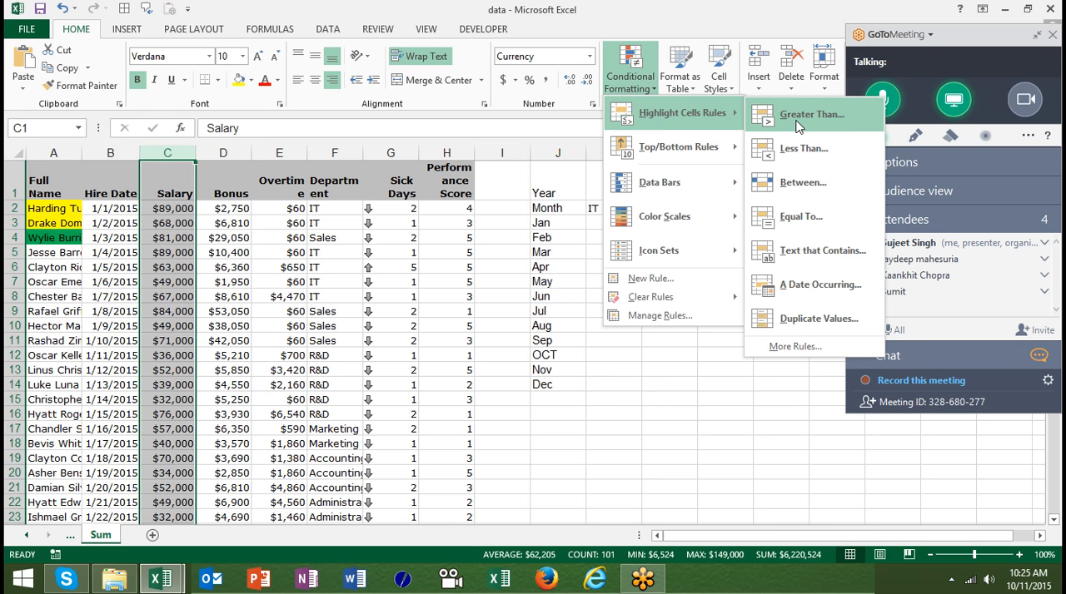
{"action": "left_click", "coordinate": [799, 115]}
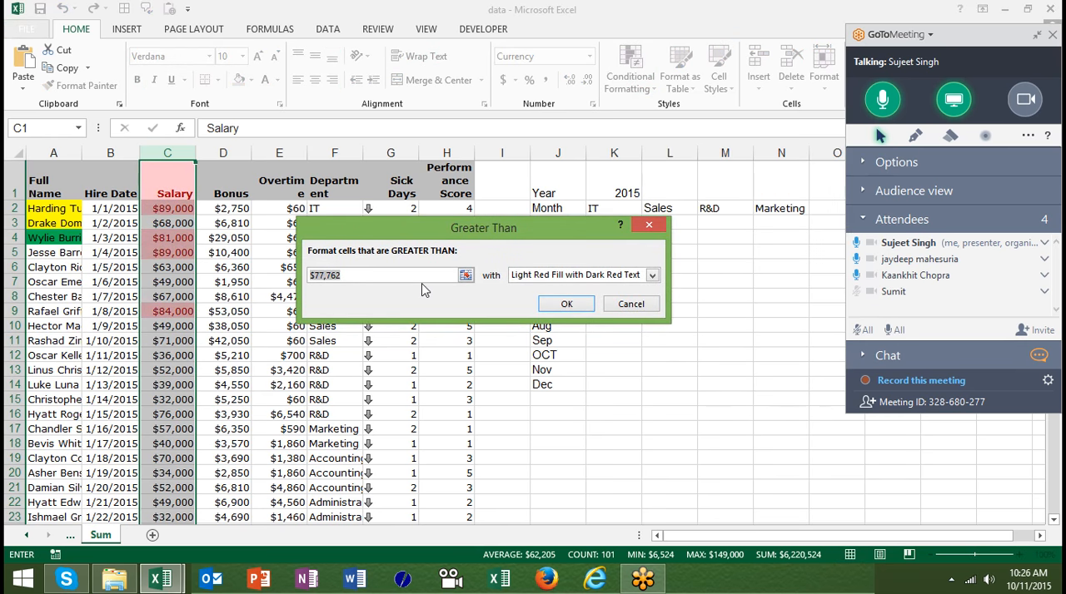
{"action": "type", "text": "5000"}
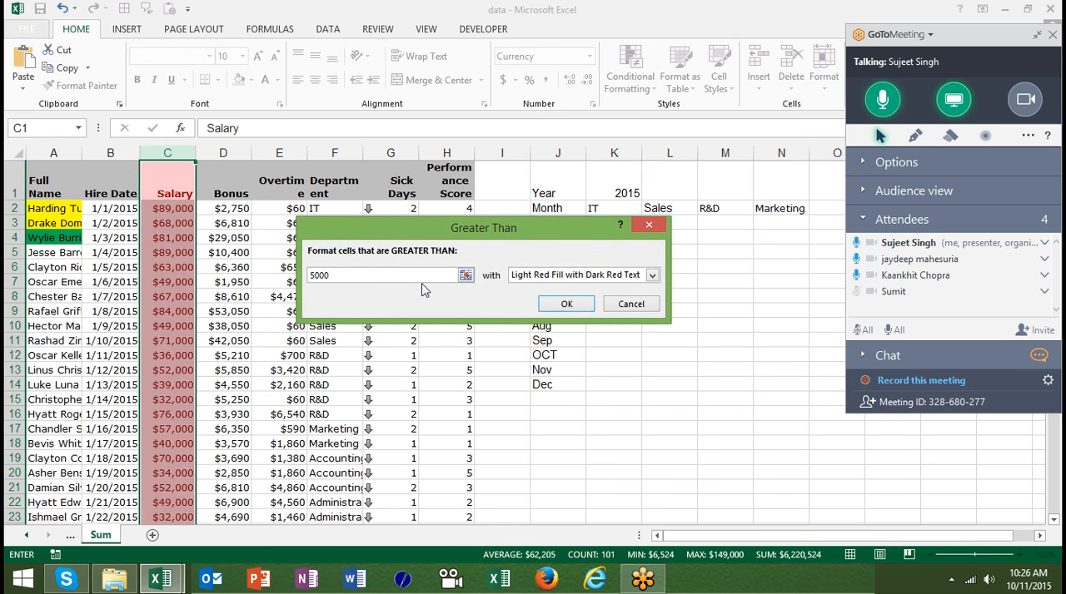
{"action": "type", "text": "0"}
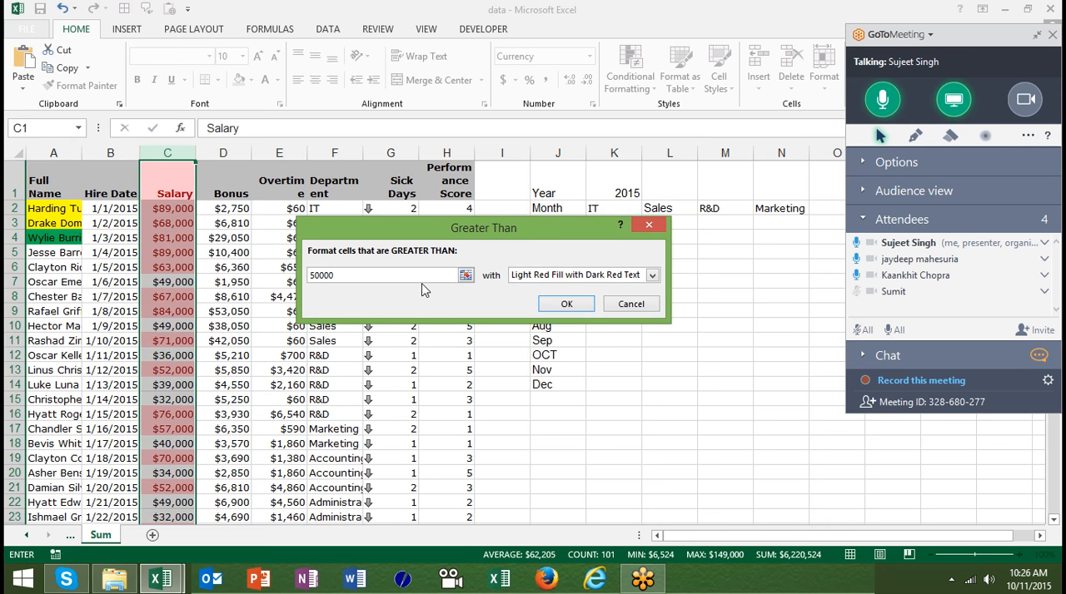
{"action": "left_click", "coordinate": [548, 278]}
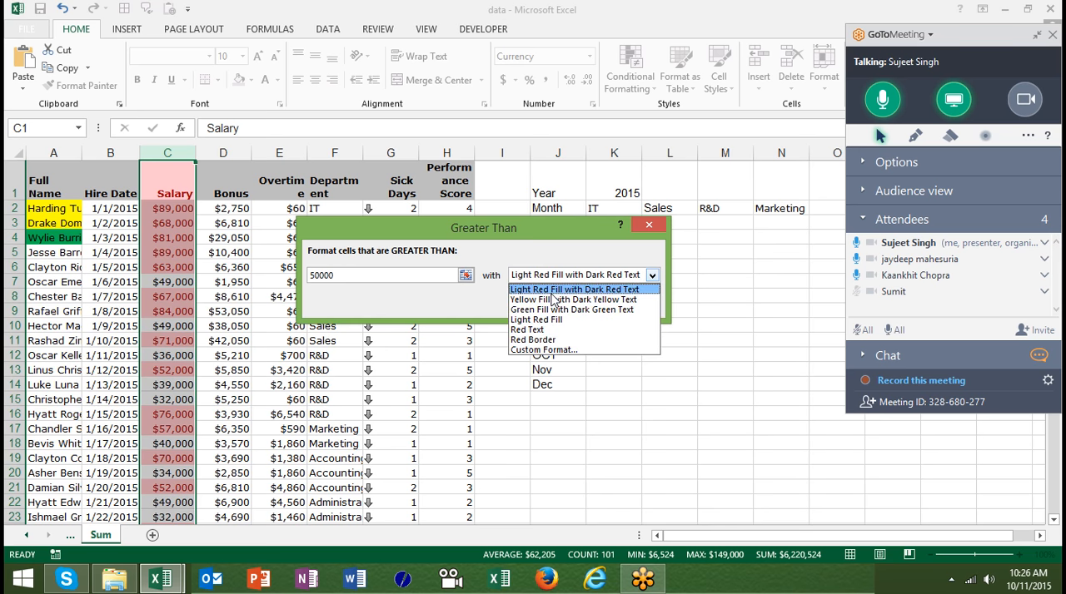
{"action": "left_click", "coordinate": [549, 349]}
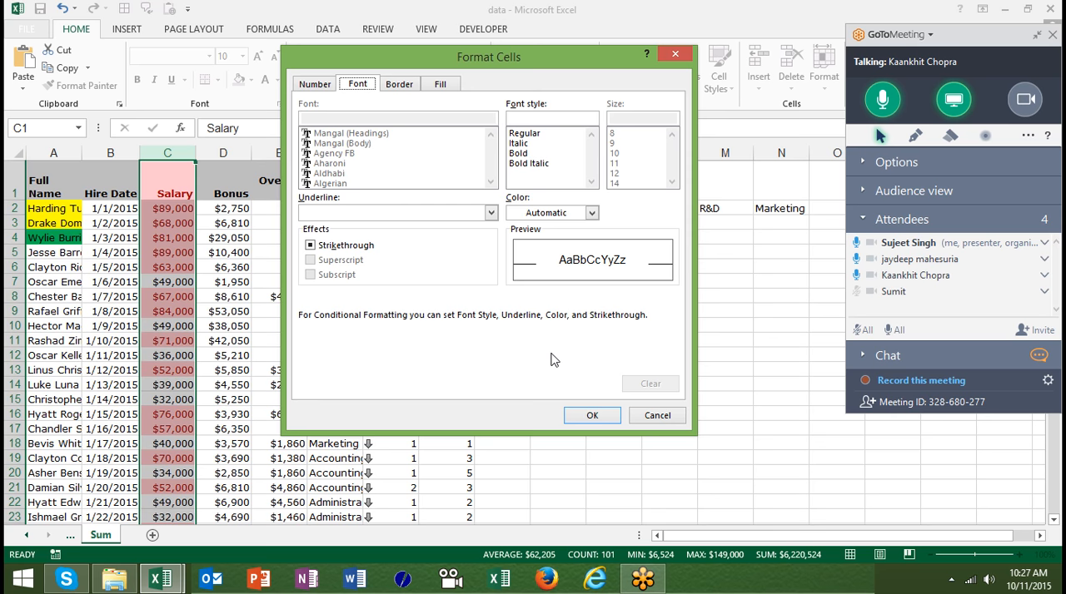
{"action": "left_click", "coordinate": [666, 416]}
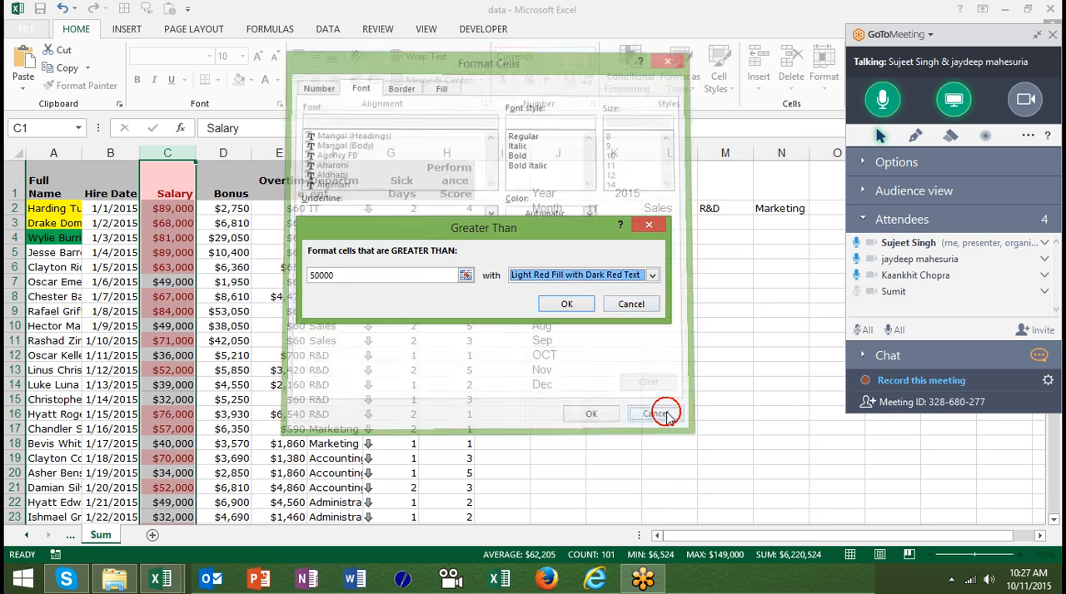
{"action": "left_click", "coordinate": [632, 304]}
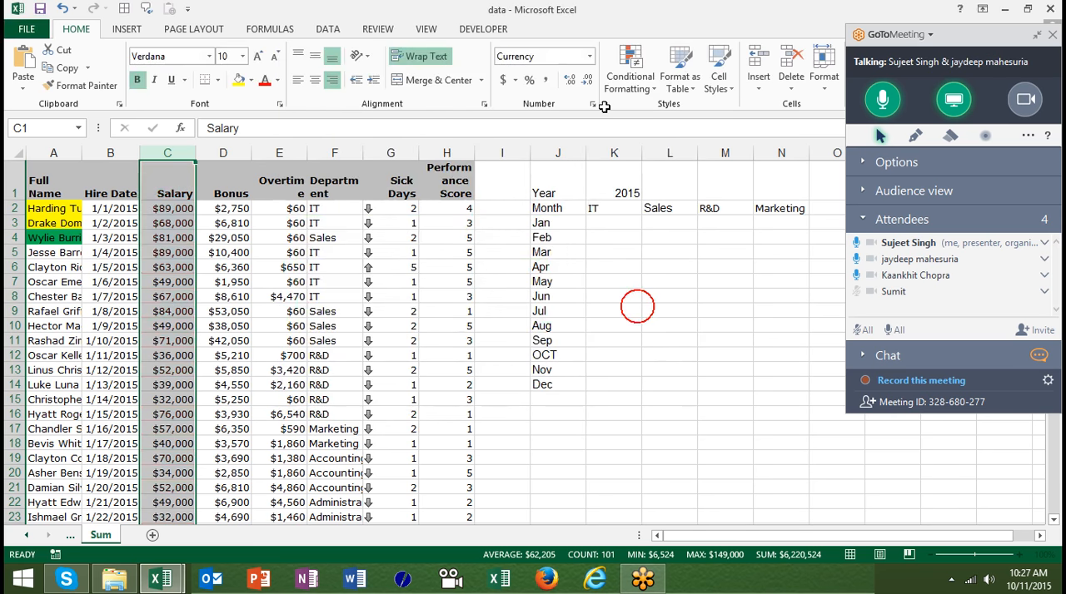
- Start a Greater Than highlight rule on the Salary column with a custom format that uses the General number category
{"action": "left_click", "coordinate": [634, 76]}
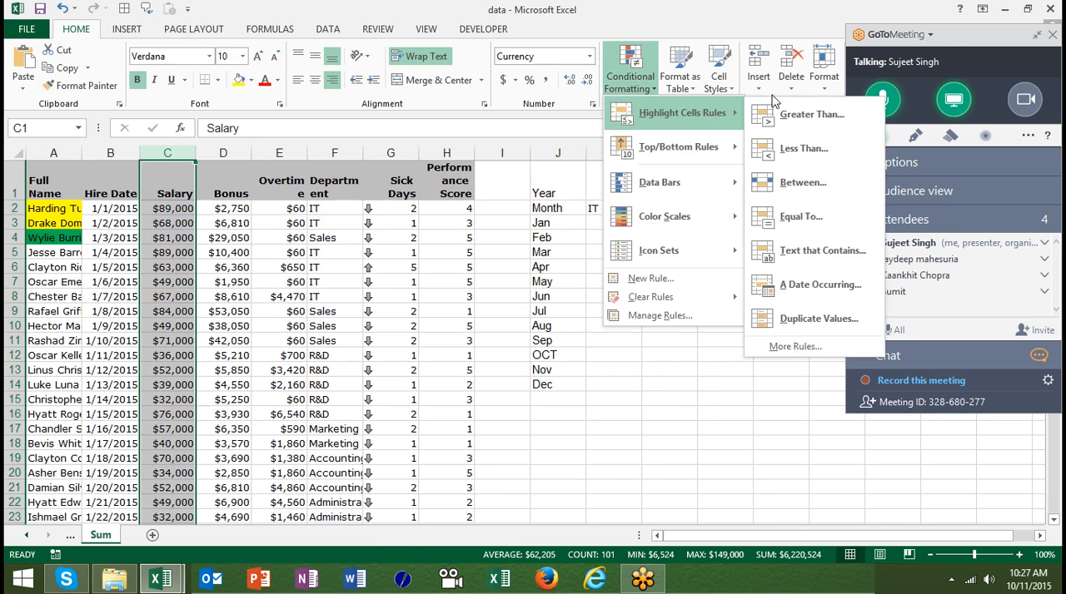
{"action": "left_click", "coordinate": [781, 119]}
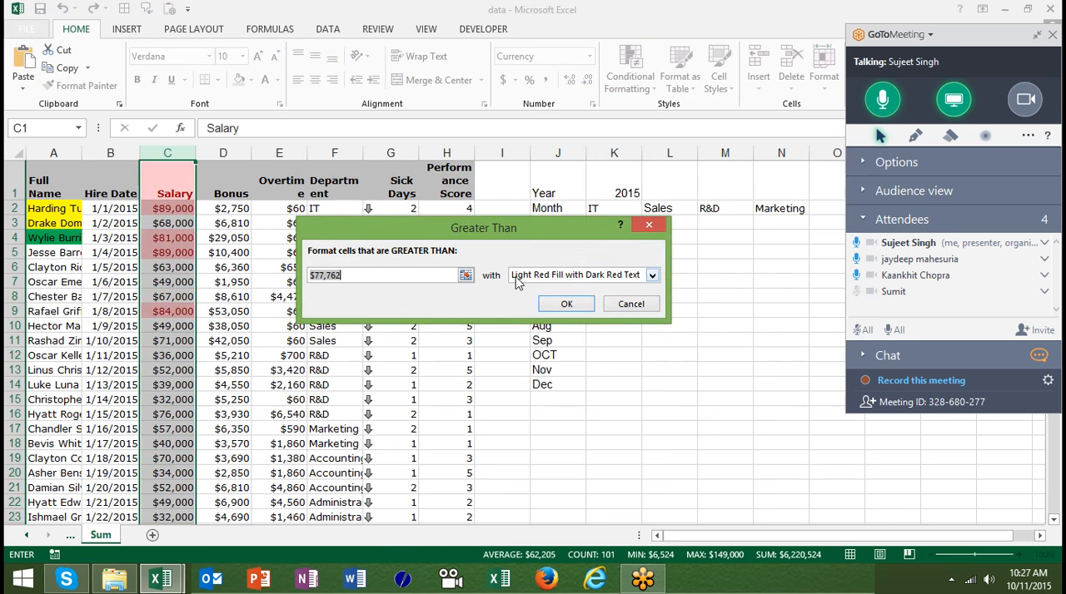
{"action": "left_click", "coordinate": [523, 277]}
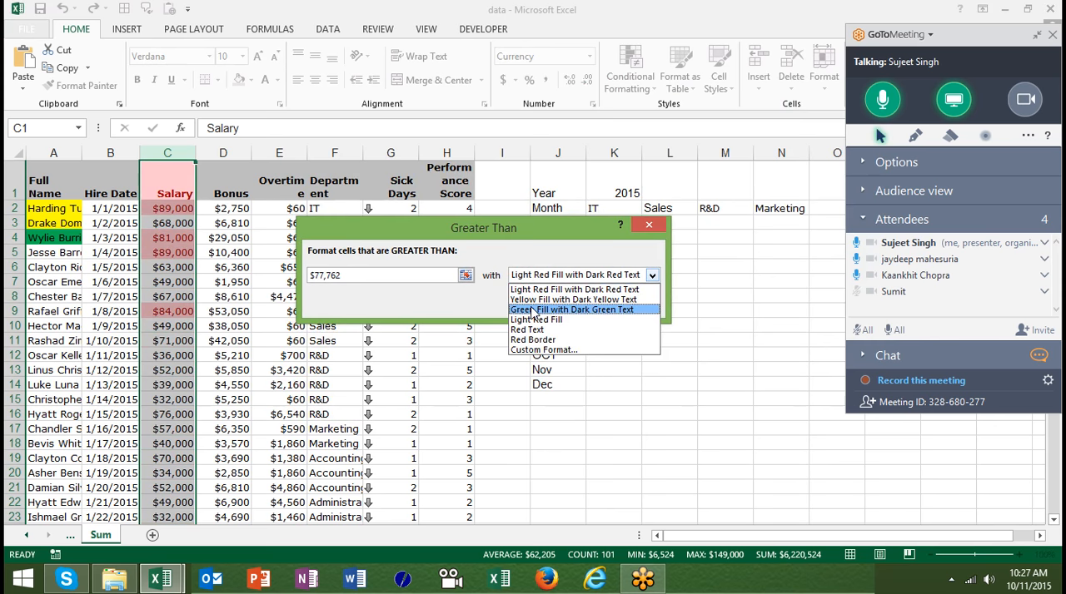
{"action": "left_click", "coordinate": [534, 310]}
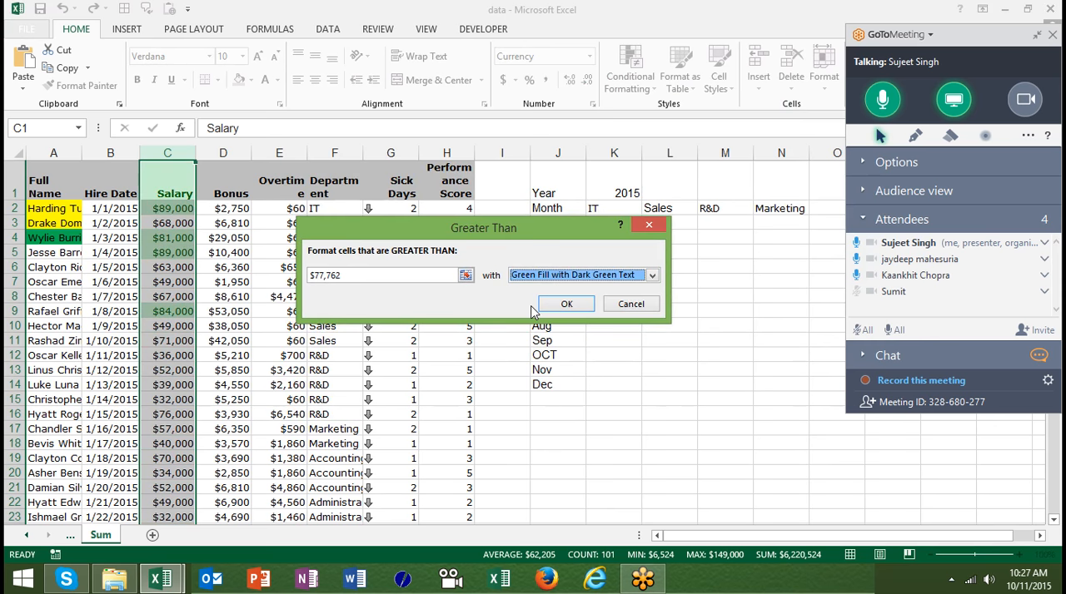
{"action": "left_click", "coordinate": [541, 283]}
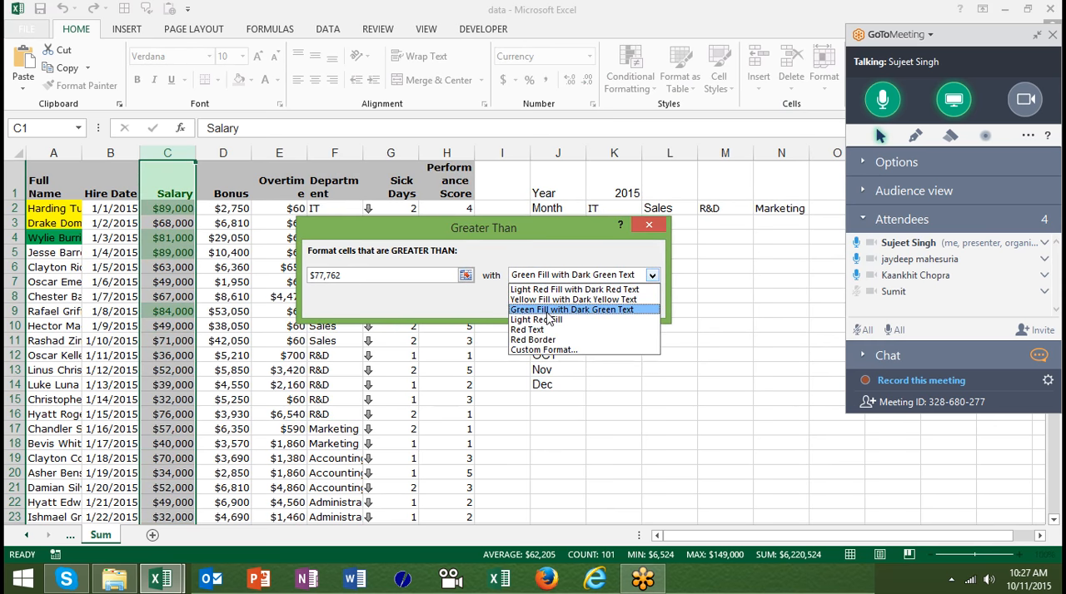
{"action": "left_click", "coordinate": [544, 349]}
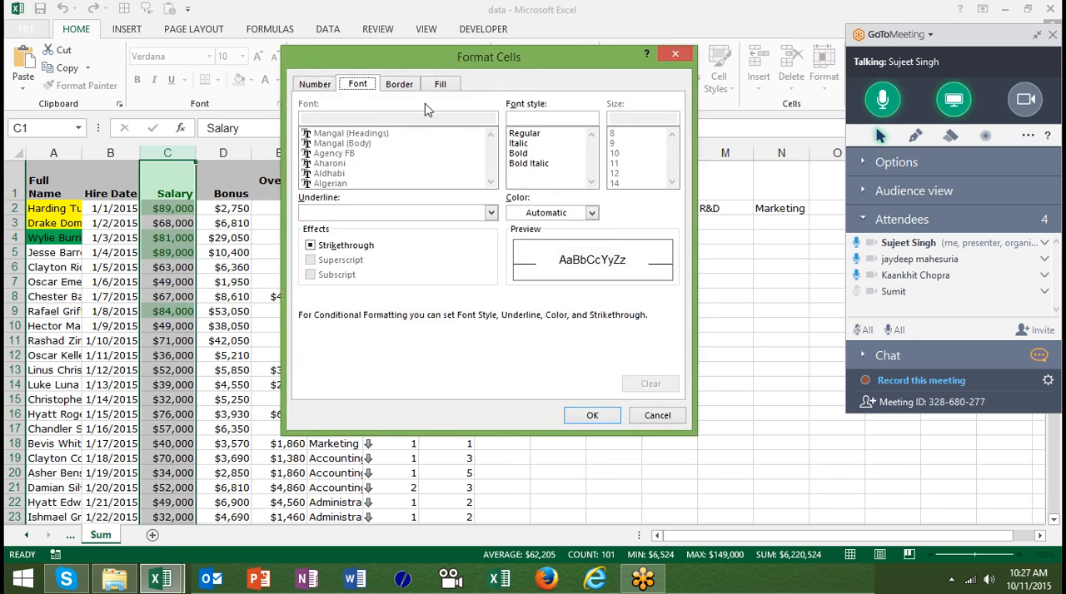
{"action": "left_click", "coordinate": [318, 85]}
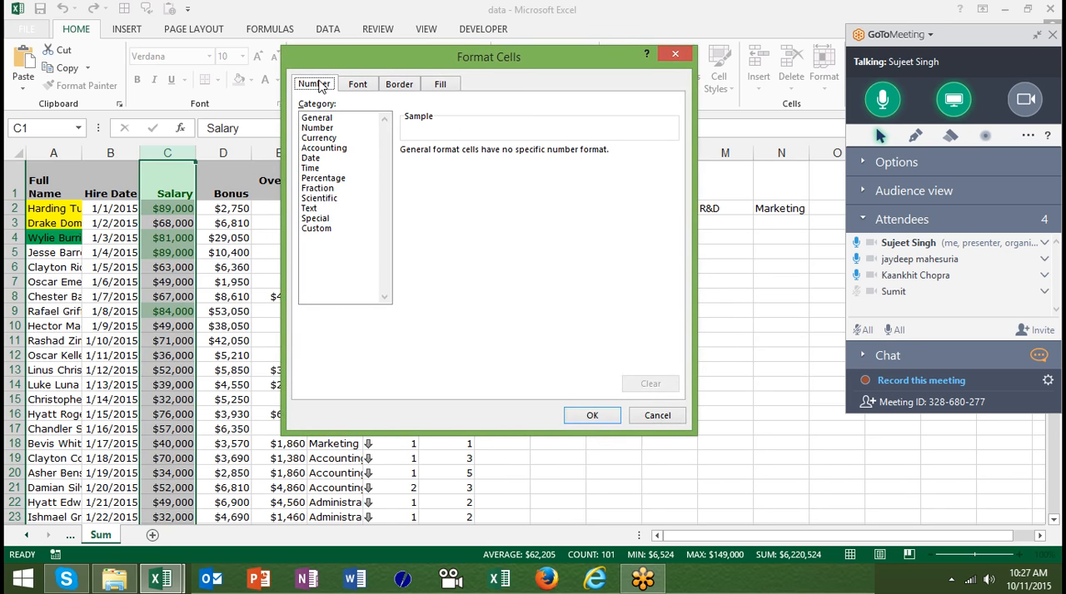
{"action": "left_click", "coordinate": [320, 117]}
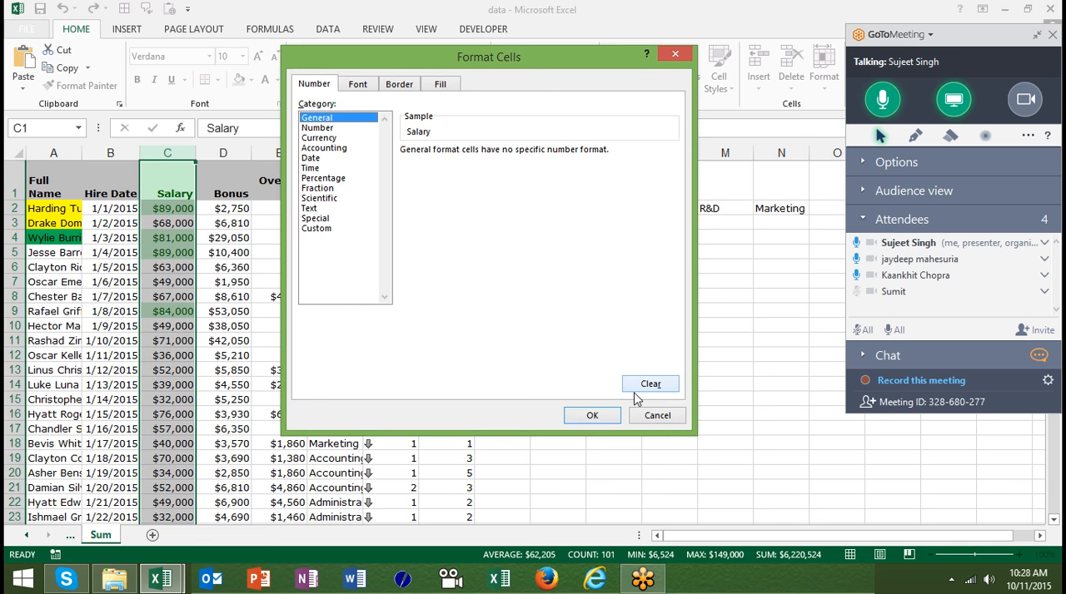
{"action": "left_click", "coordinate": [607, 416]}
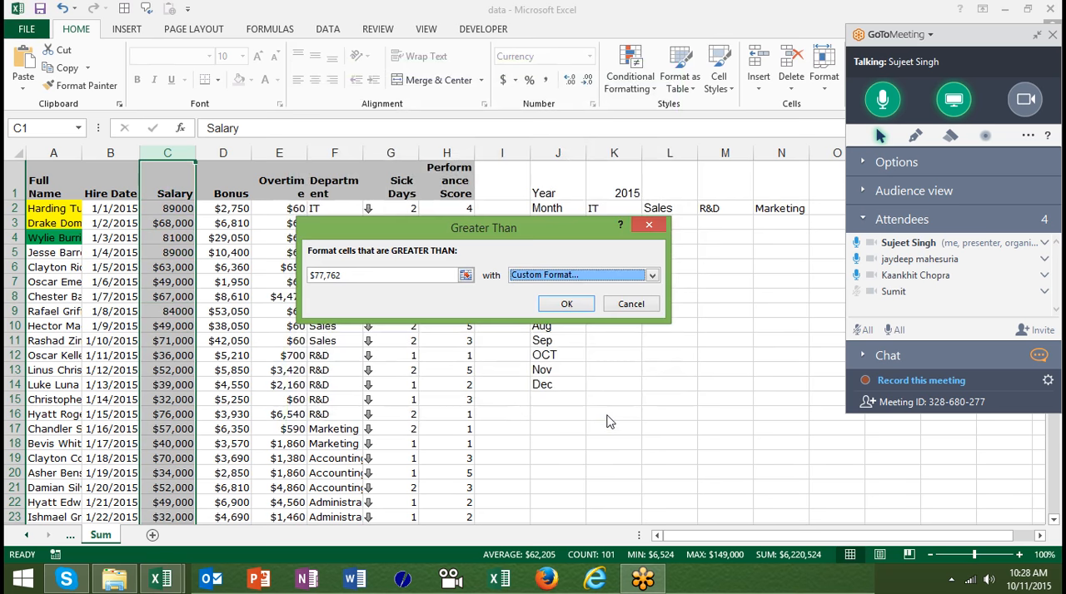
- Set the Greater Than threshold to 50000 and apply the rule to the Salary column
{"action": "left_click", "coordinate": [358, 284]}
{"action": "left_click", "coordinate": [353, 274]}
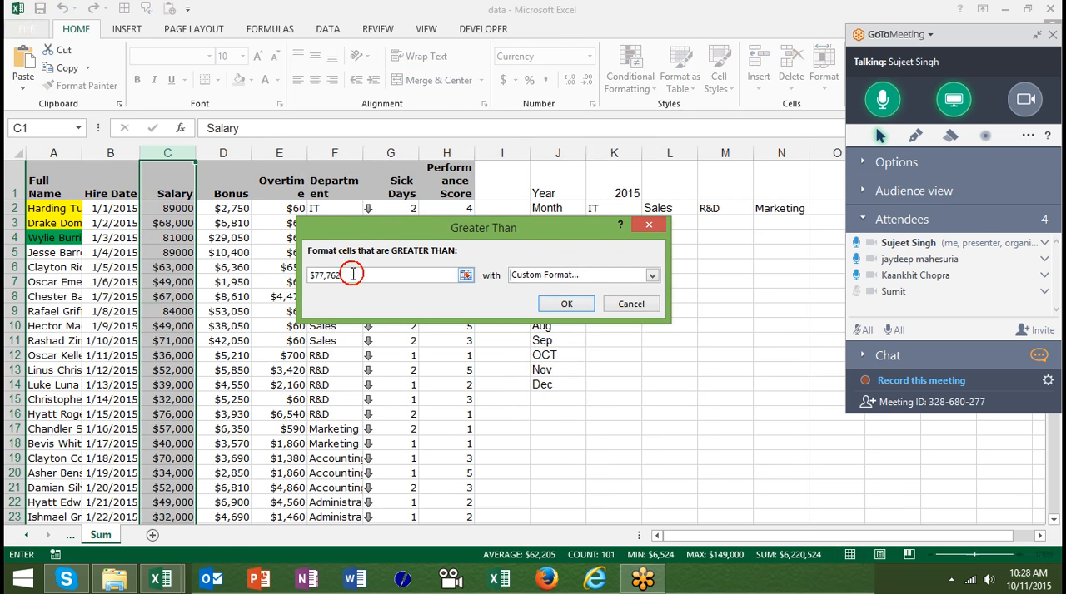
{"action": "left_click", "coordinate": [353, 274]}
{"action": "key", "text": "BackSpace"}
{"action": "key", "text": "BackSpace"}
{"action": "key", "text": "BackSpace"}
{"action": "key", "text": "BackSpace"}
{"action": "key", "text": "BackSpace"}
{"action": "key", "text": "BackSpace"}
{"action": "key", "text": "BackSpace"}
{"action": "type", "text": "500000"}
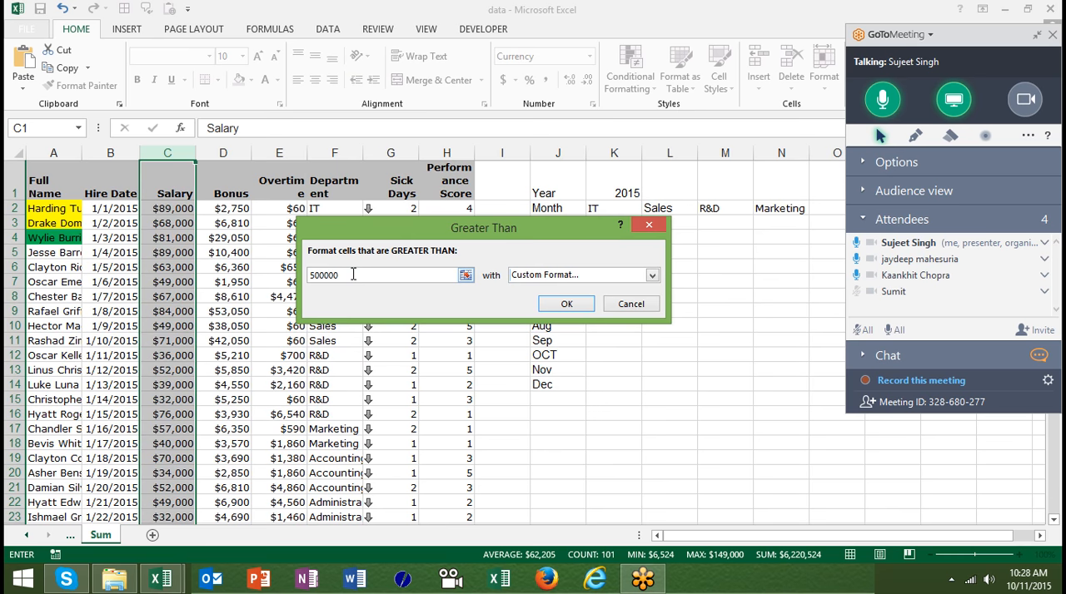
{"action": "key", "text": "BackSpace"}
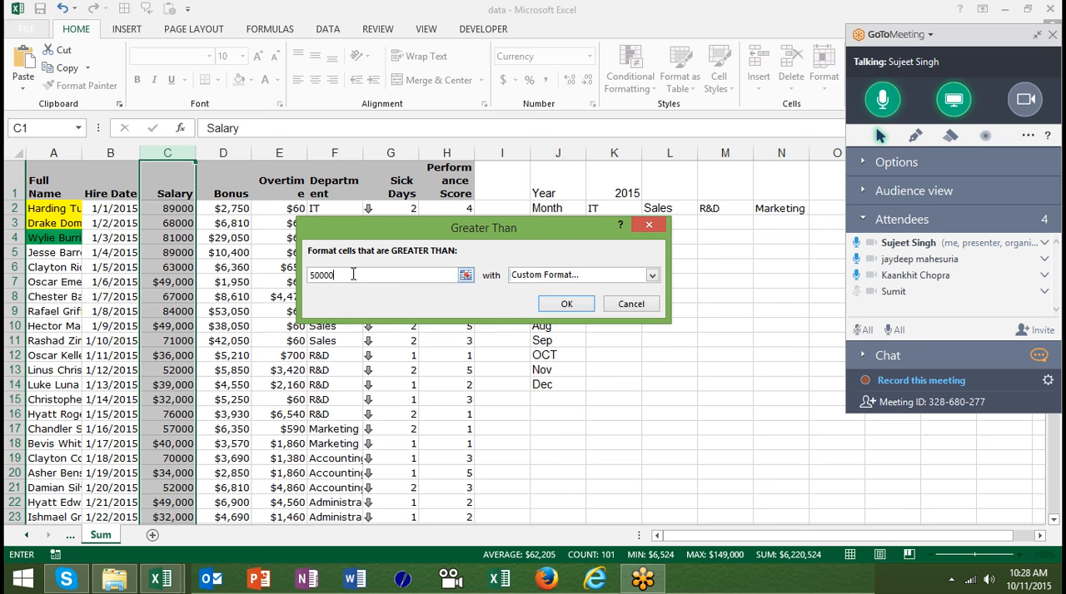
{"action": "left_click", "coordinate": [558, 304]}
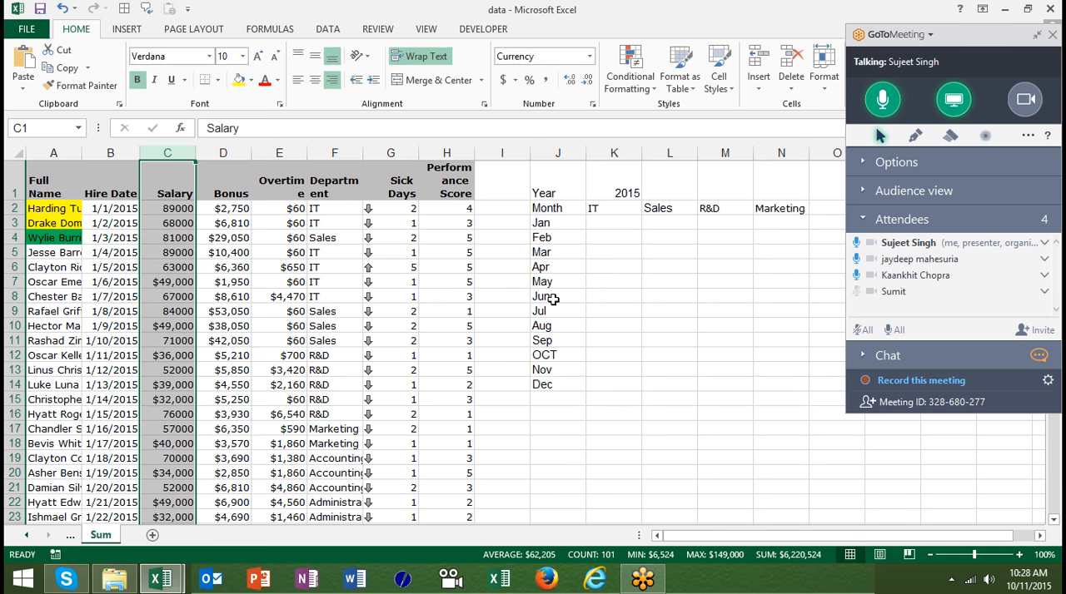
- Change the salary in cell C4 to 32000 to test the highlight rule
{"action": "left_click", "coordinate": [178, 239]}
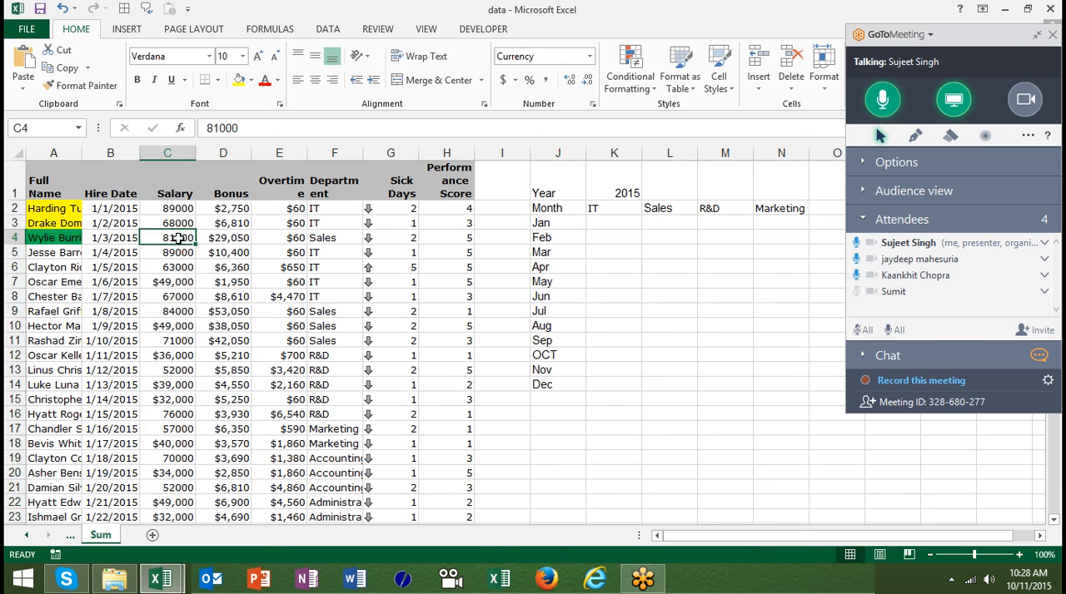
{"action": "type", "text": "32000"}
{"action": "key", "text": "Return"}
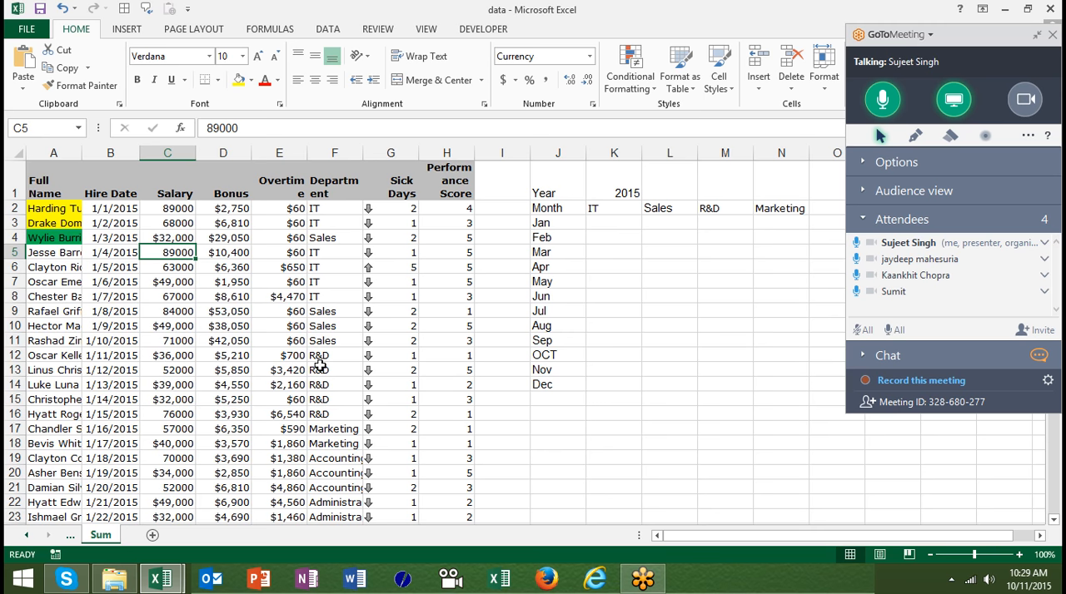
{"action": "left_click", "coordinate": [223, 153]}
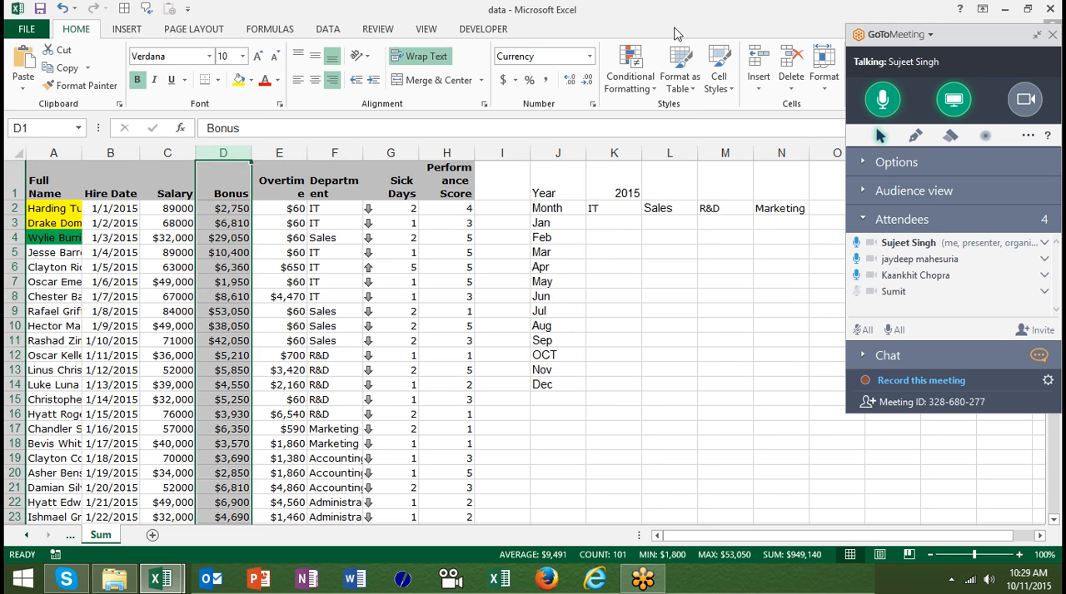
{"action": "left_click", "coordinate": [630, 75]}
{"action": "mouse_move", "coordinate": [658, 116]}
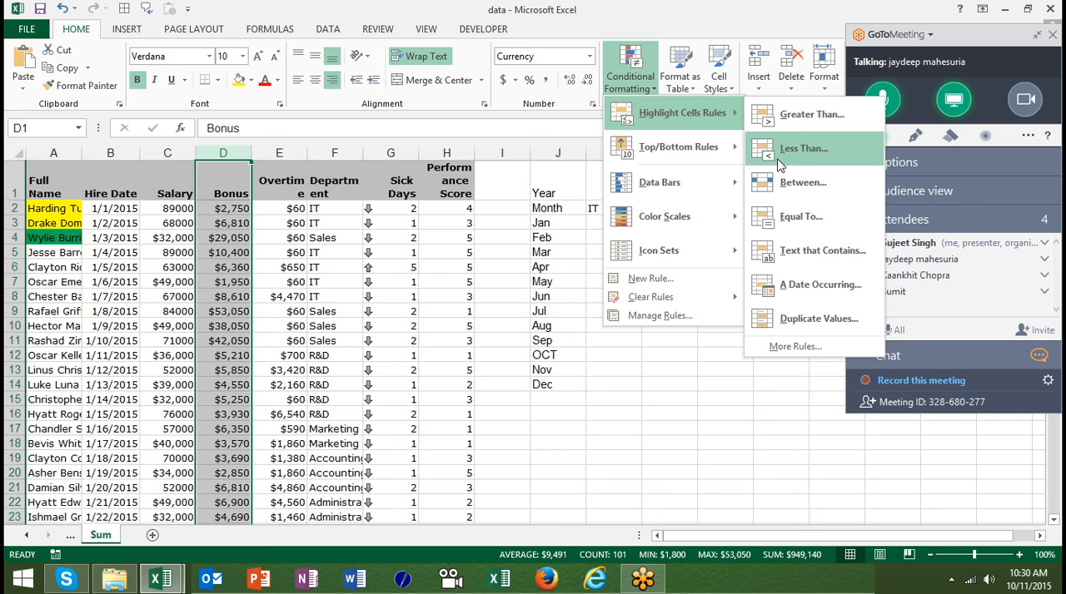
{"action": "left_click", "coordinate": [803, 218]}
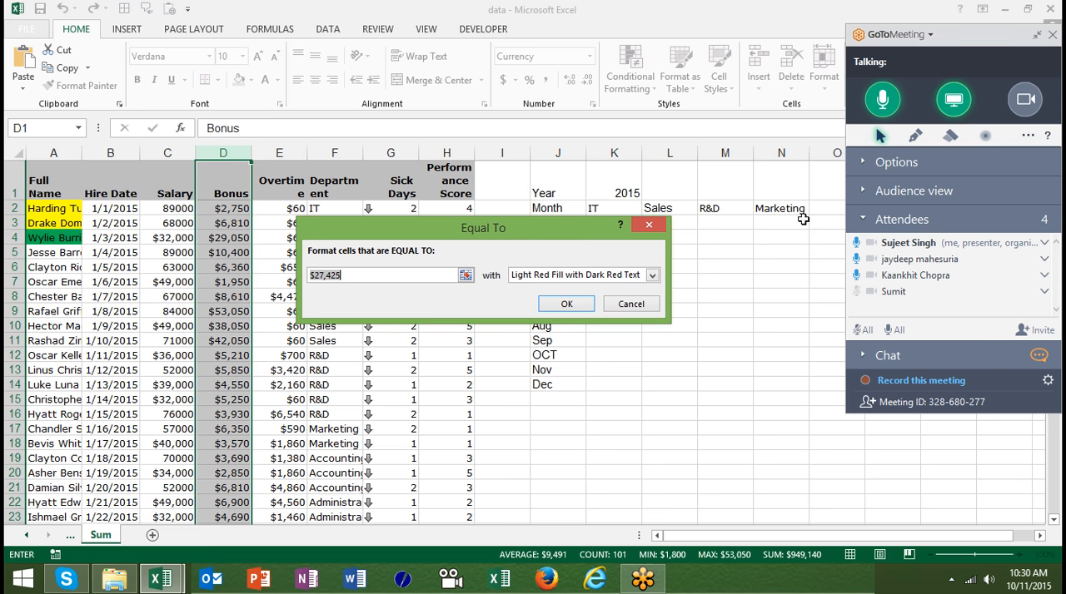
{"action": "left_click", "coordinate": [631, 304]}
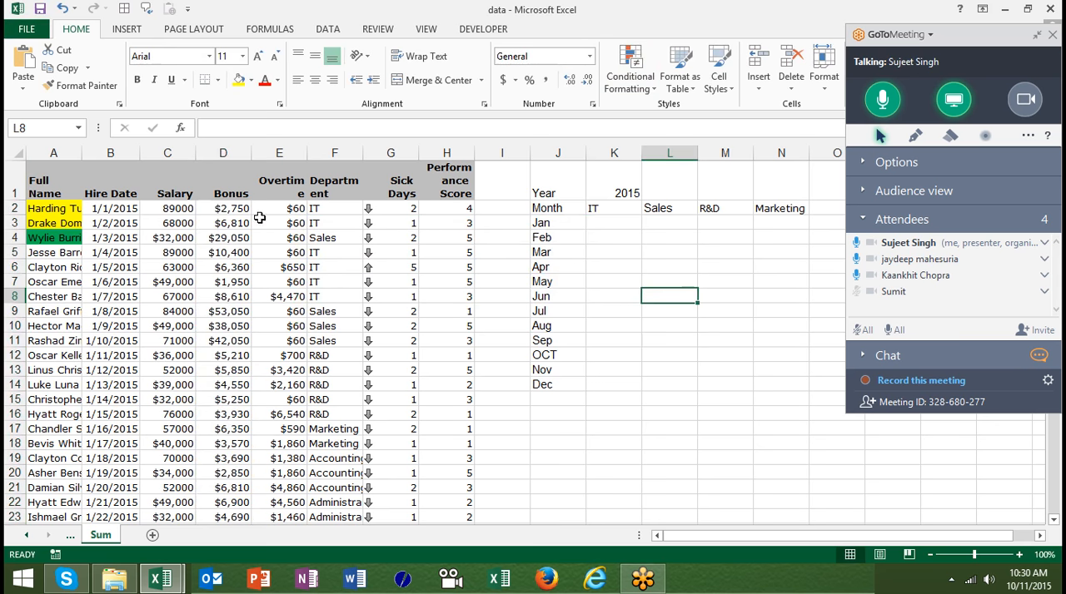
- Try a Text That Contains highlight rule for "&" on the Department column and cancel it
{"action": "left_click", "coordinate": [334, 160]}
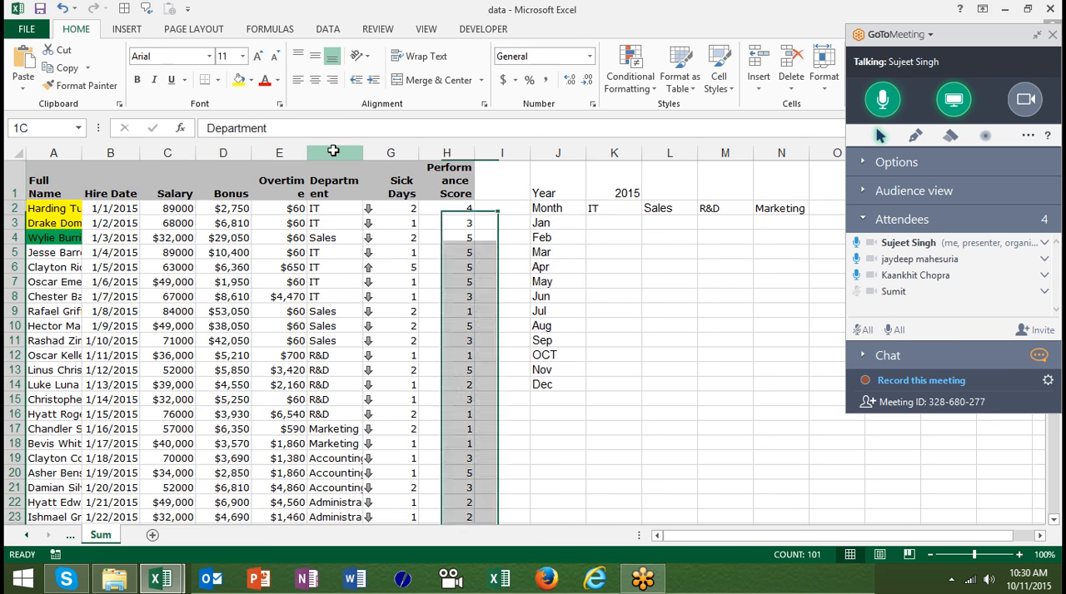
{"action": "left_click", "coordinate": [650, 87]}
{"action": "mouse_move", "coordinate": [699, 112]}
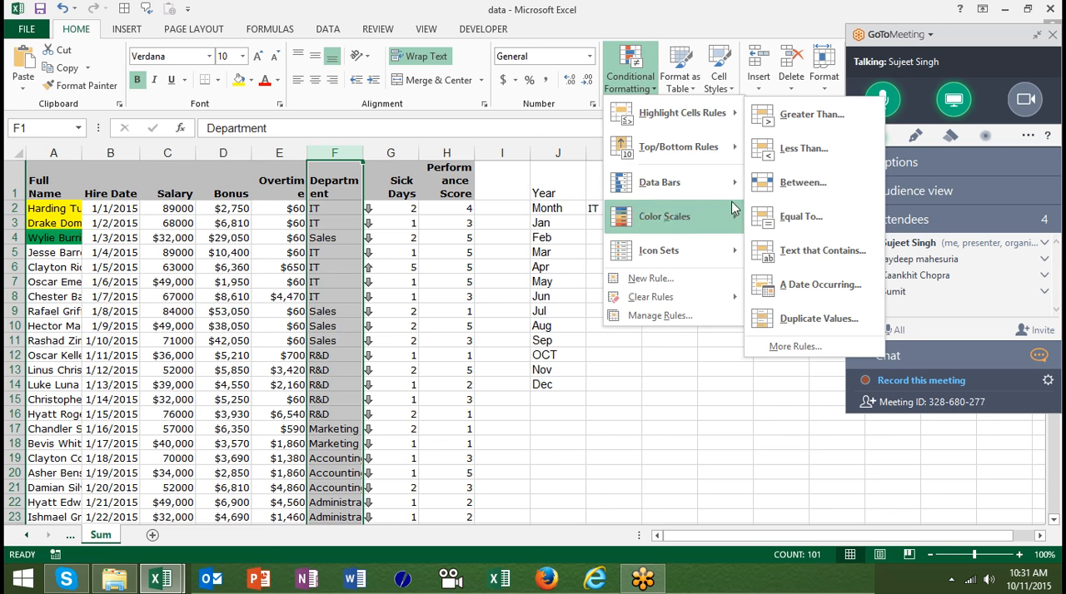
{"action": "left_click", "coordinate": [800, 251]}
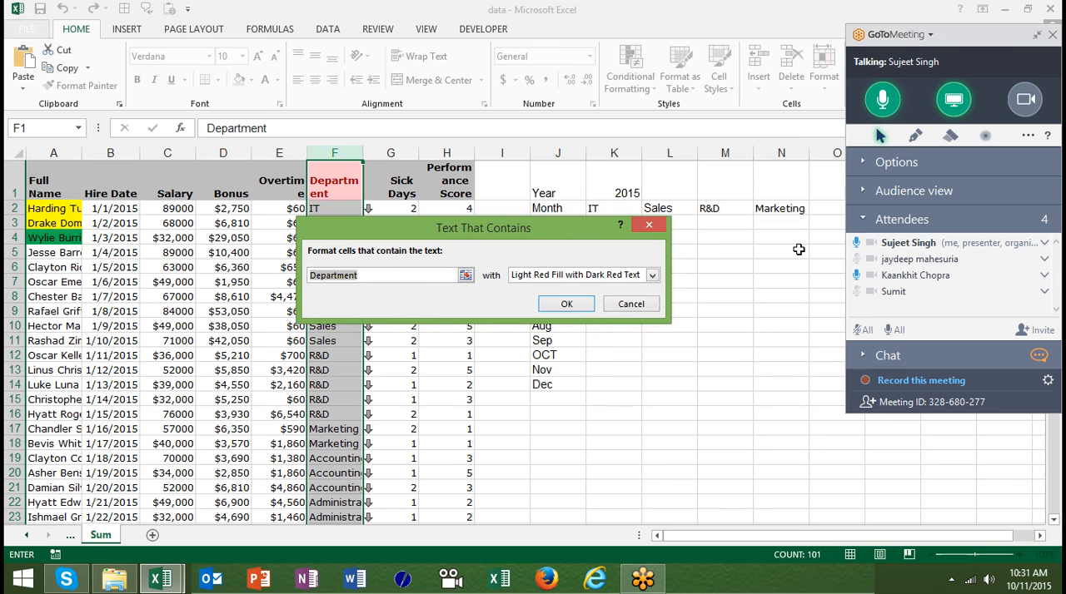
{"action": "type", "text": "&"}
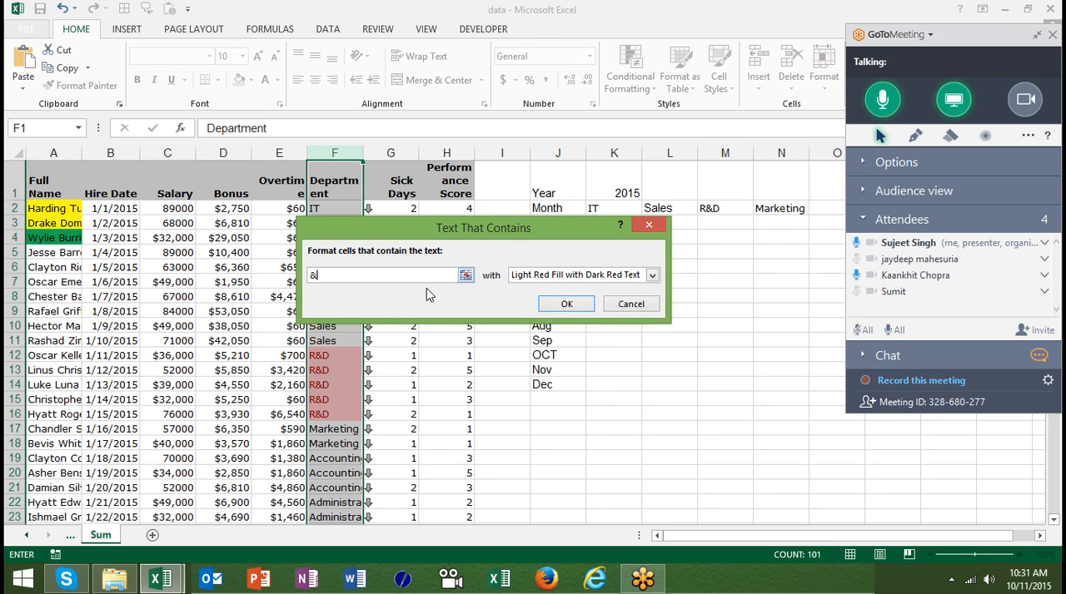
{"action": "left_click", "coordinate": [469, 225]}
{"action": "left_click_drag", "start_coordinate": [469, 225], "coordinate": [591, 208]}
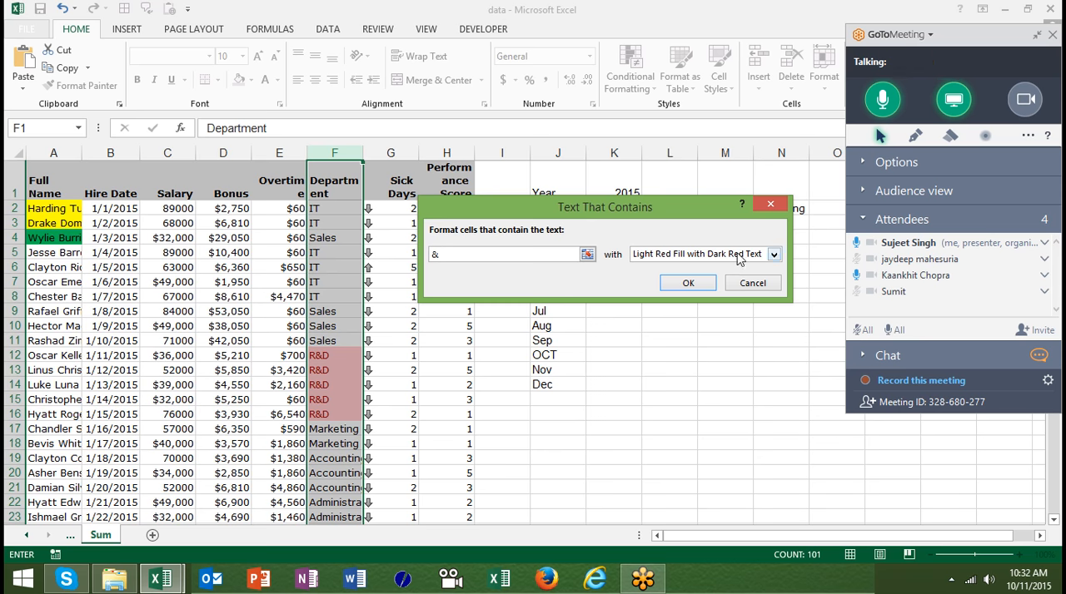
{"action": "left_click", "coordinate": [759, 287]}
{"action": "left_click", "coordinate": [759, 293]}
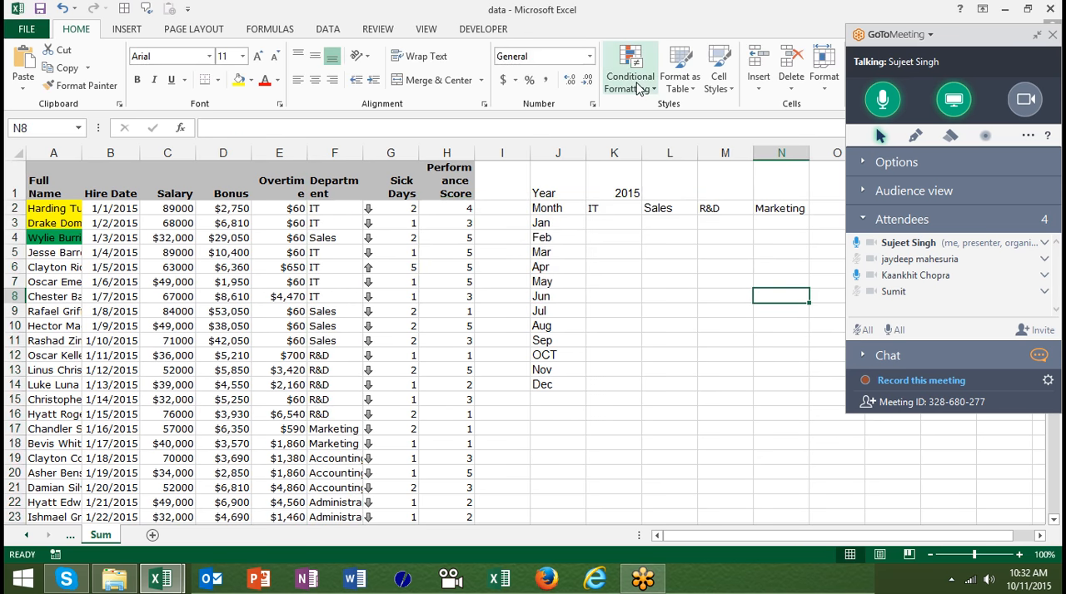
{"action": "left_click", "coordinate": [630, 71]}
{"action": "left_click", "coordinate": [349, 152]}
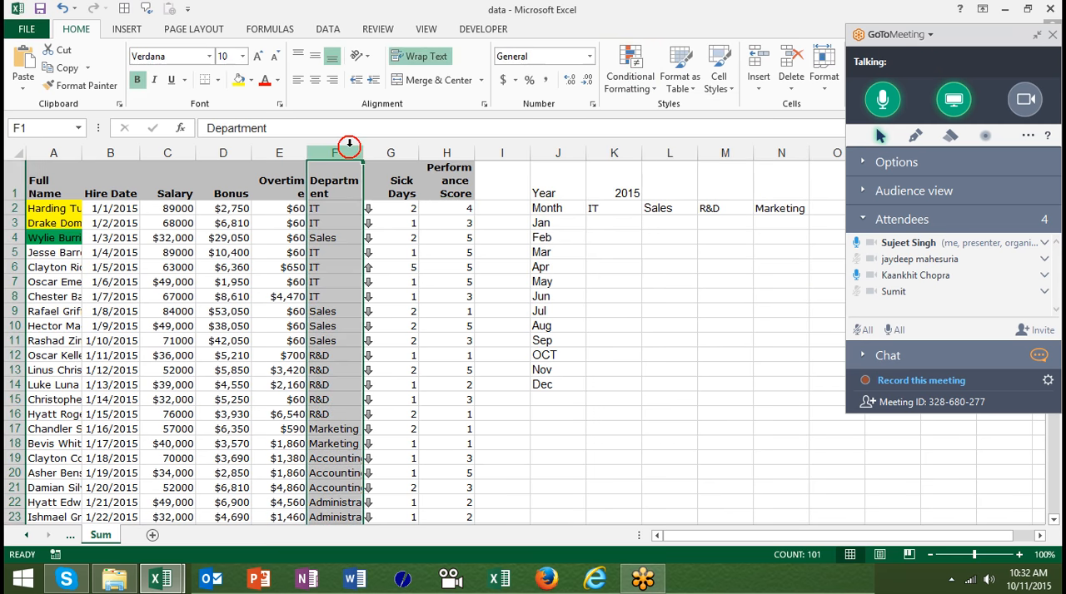
{"action": "left_click", "coordinate": [630, 71]}
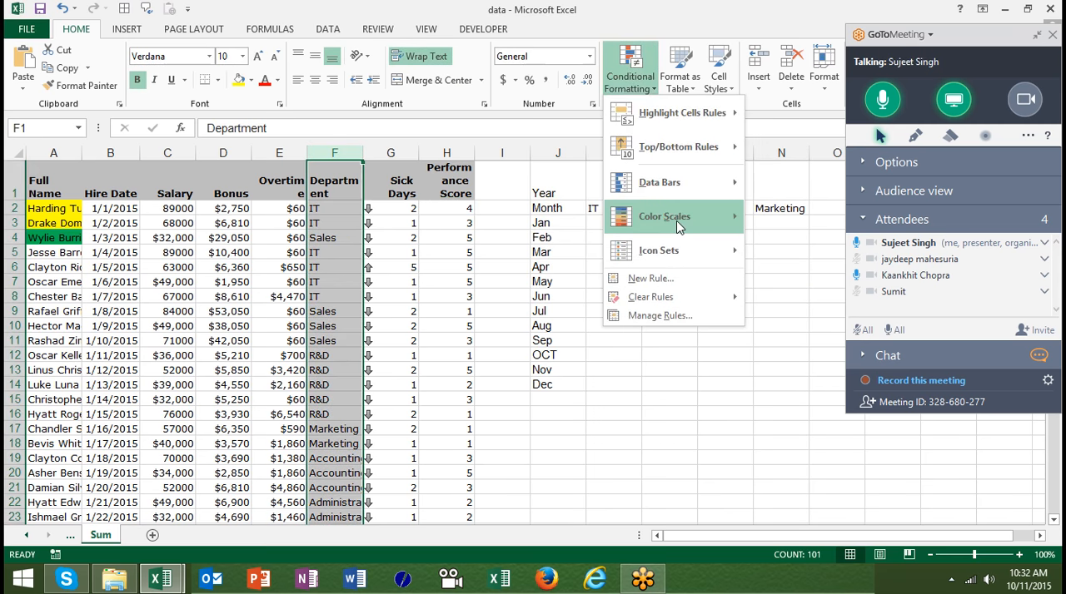
{"action": "mouse_move", "coordinate": [666, 250]}
{"action": "mouse_move", "coordinate": [728, 113]}
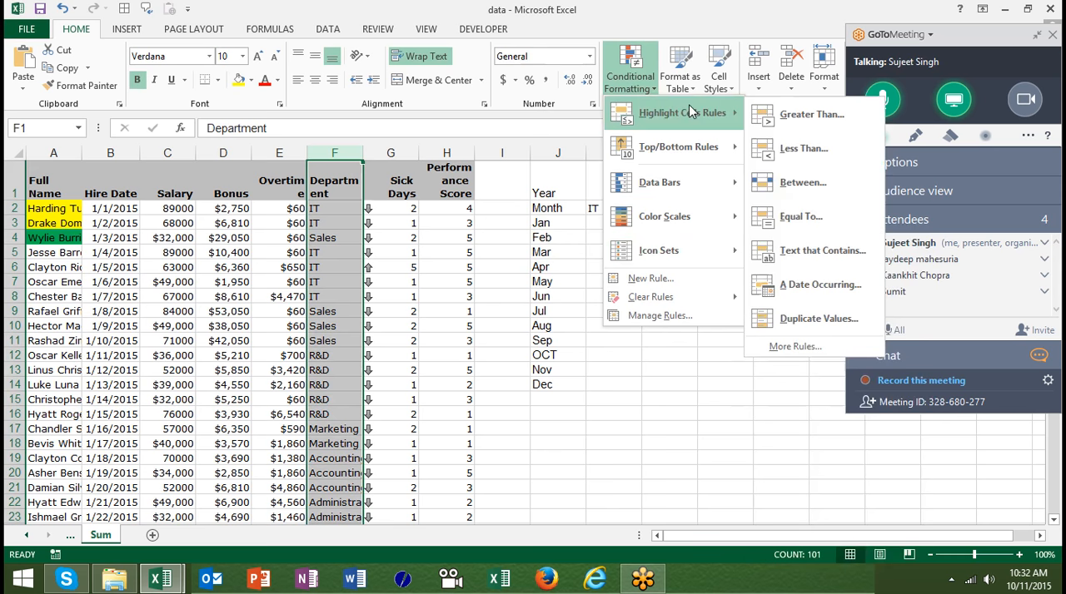
- Start an A Date Occurring highlight rule on the Hire Date column, view its date period options and cancel it
{"action": "left_click", "coordinate": [119, 154]}
{"action": "left_click", "coordinate": [120, 156]}
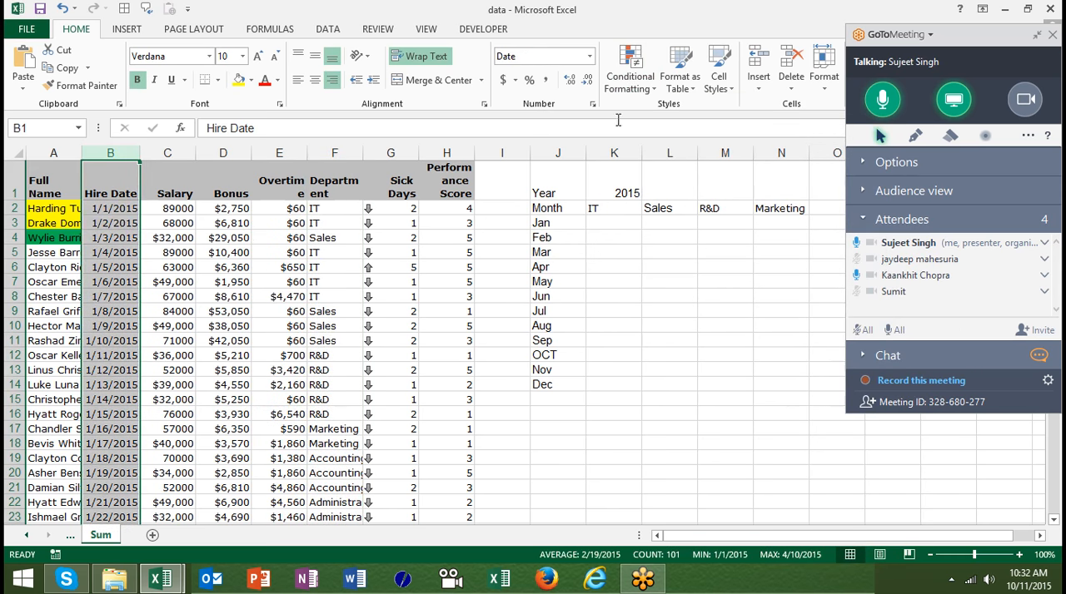
{"action": "left_click", "coordinate": [635, 87]}
{"action": "mouse_move", "coordinate": [683, 113]}
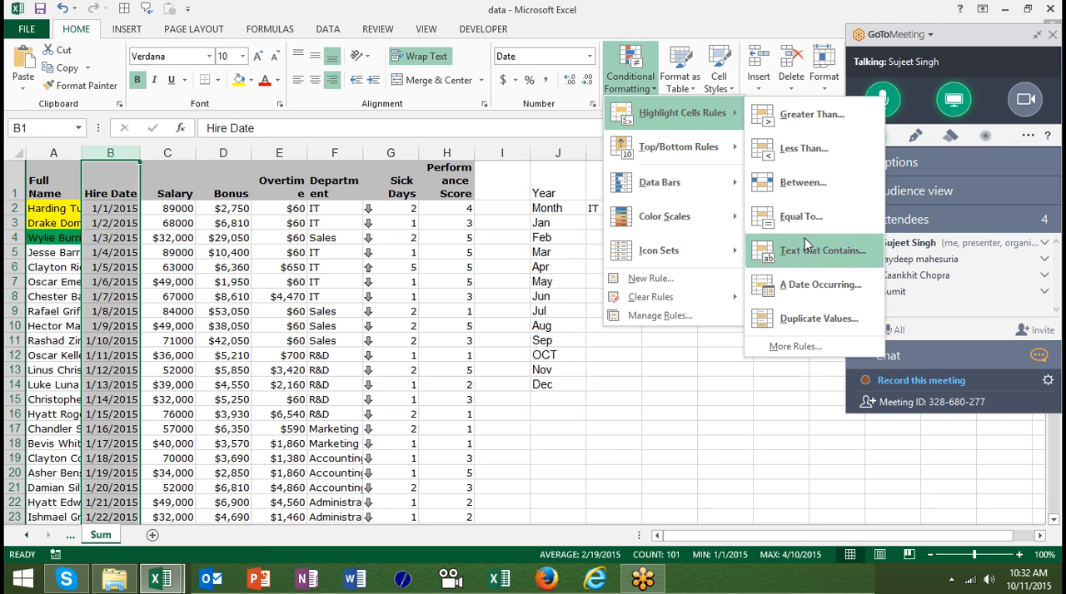
{"action": "left_click", "coordinate": [805, 283]}
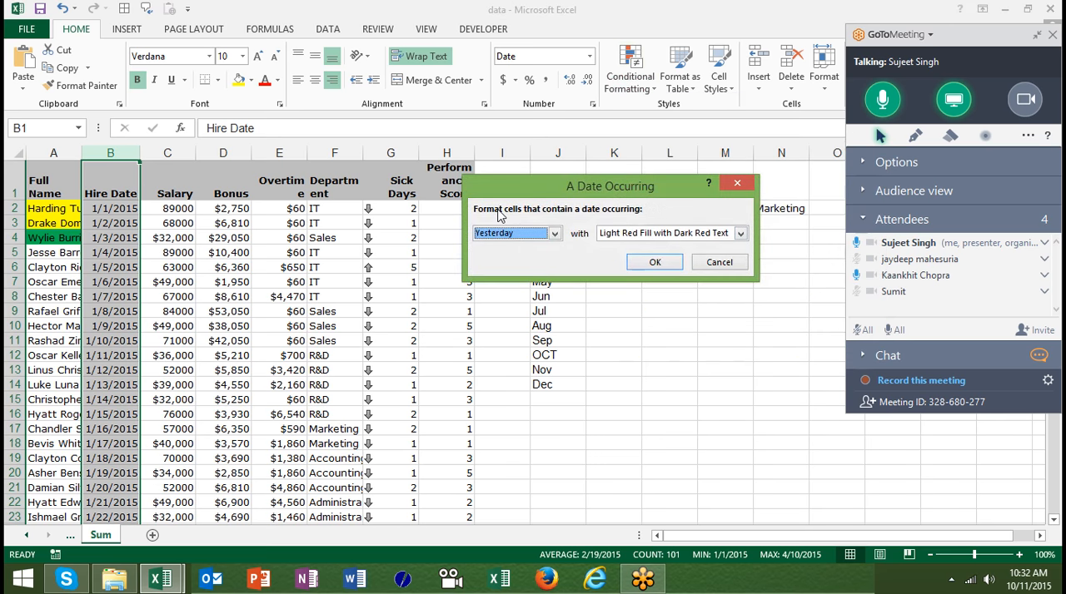
{"action": "left_click", "coordinate": [502, 233]}
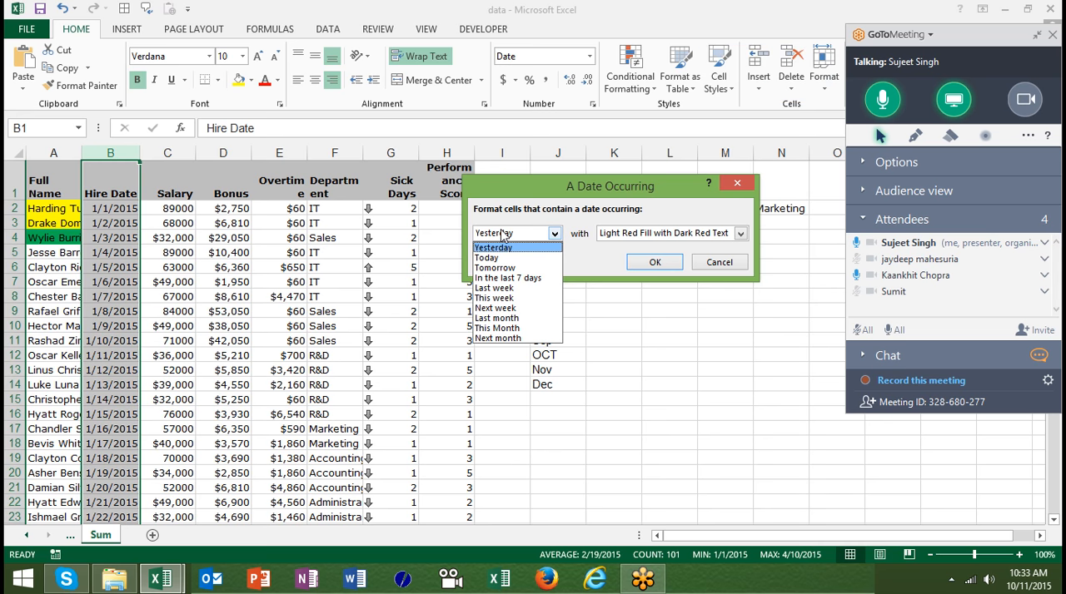
{"action": "left_click", "coordinate": [736, 263]}
{"action": "left_click", "coordinate": [719, 262]}
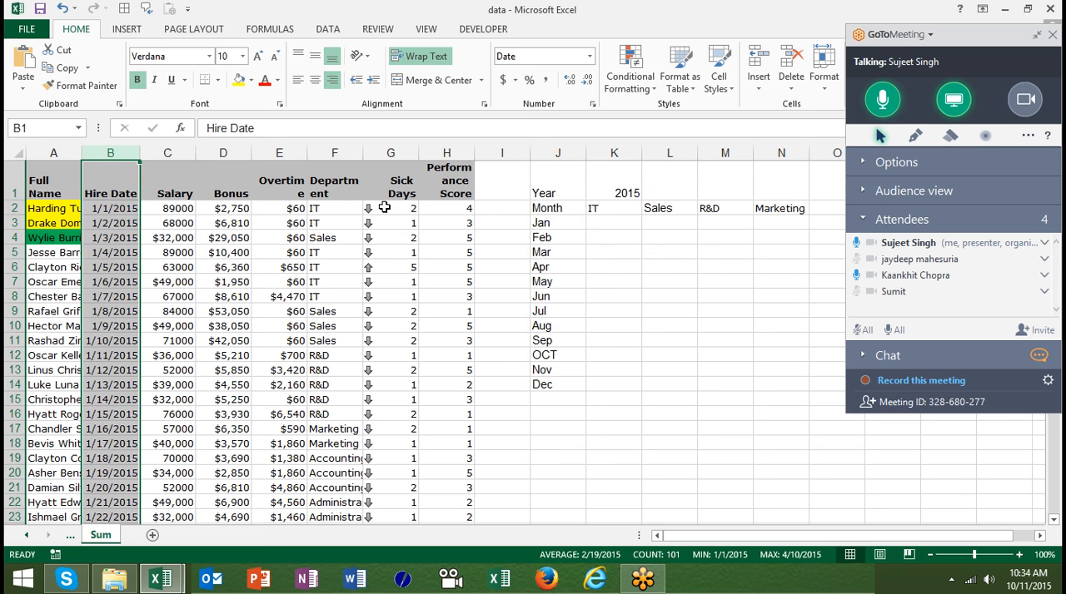
- Try a Duplicate Values highlight rule on the Overtime column, set it to Unique values and cancel it
{"action": "left_click", "coordinate": [275, 153]}
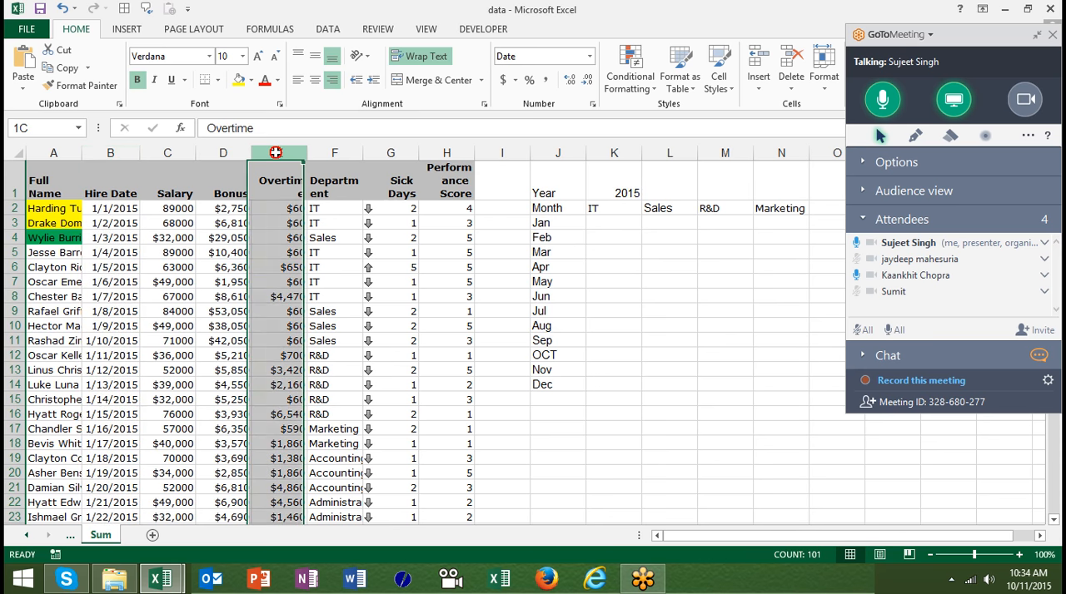
{"action": "left_click", "coordinate": [631, 90]}
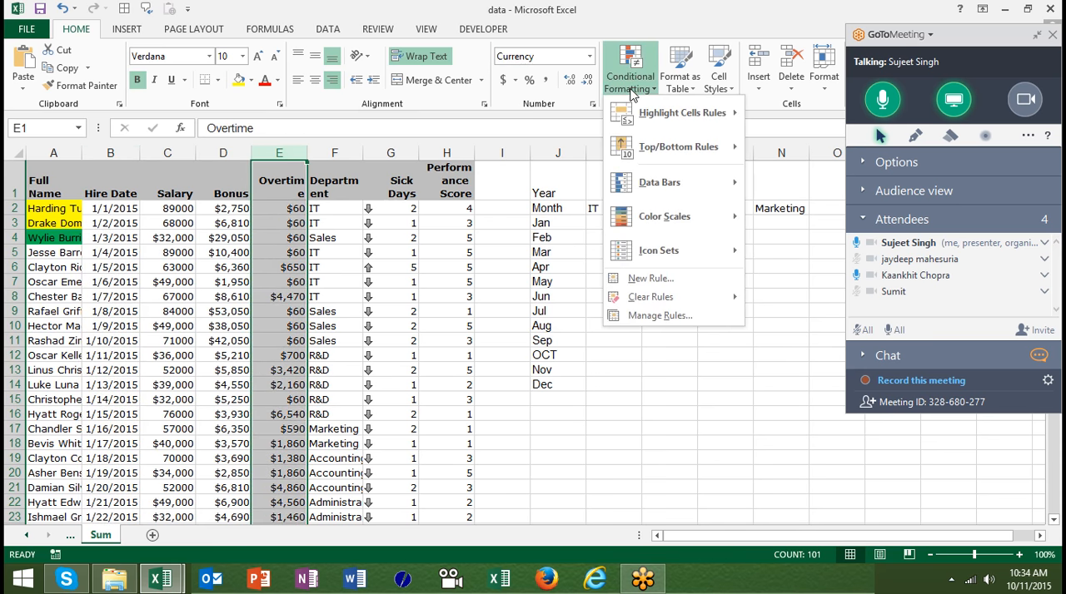
{"action": "mouse_move", "coordinate": [648, 155]}
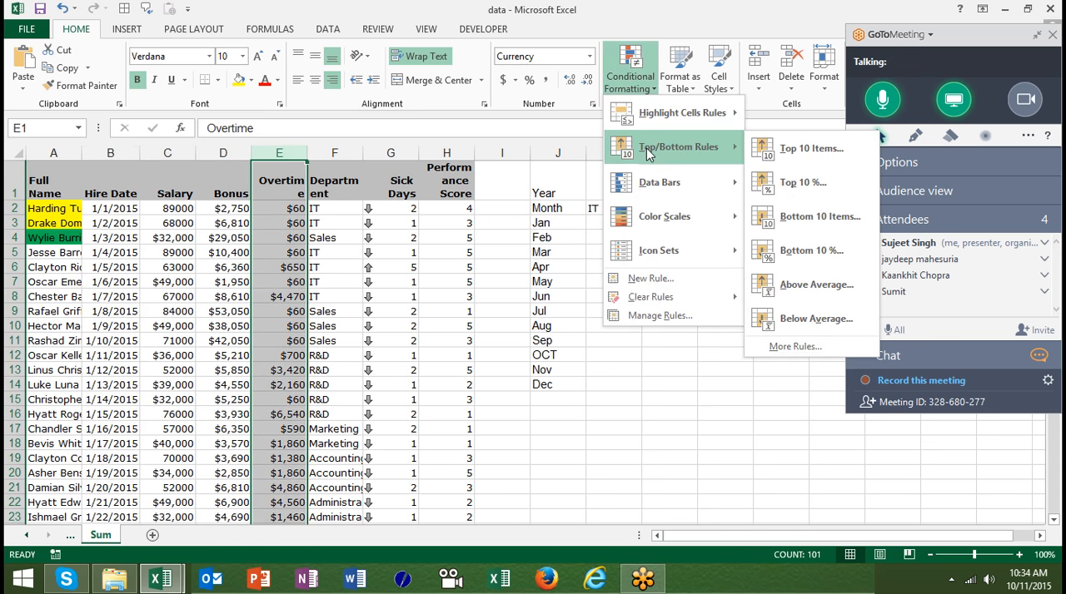
{"action": "mouse_move", "coordinate": [670, 113]}
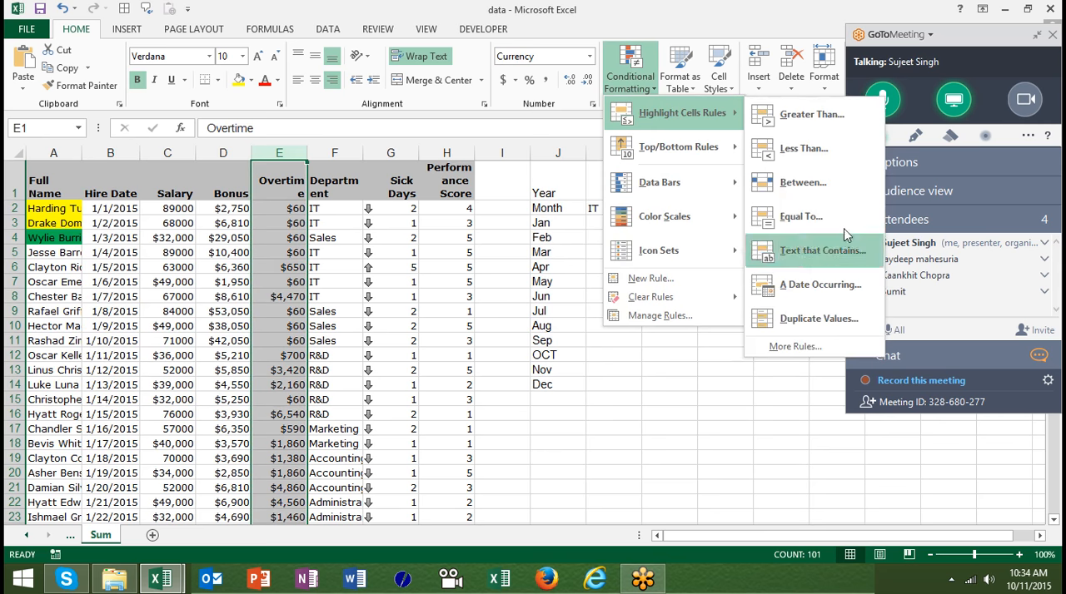
{"action": "left_click", "coordinate": [820, 319]}
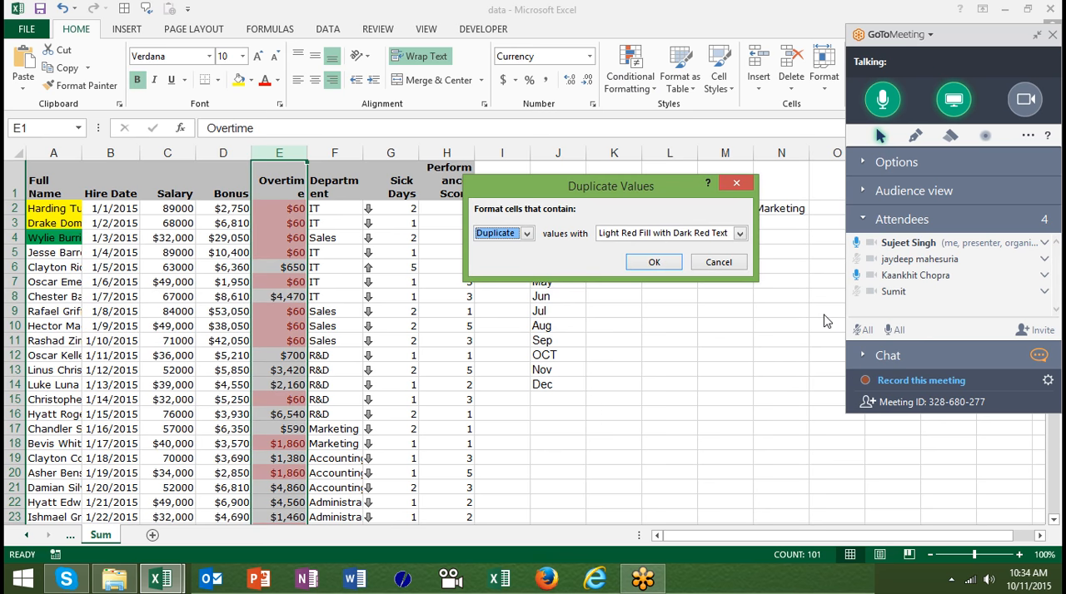
{"action": "left_click", "coordinate": [522, 234]}
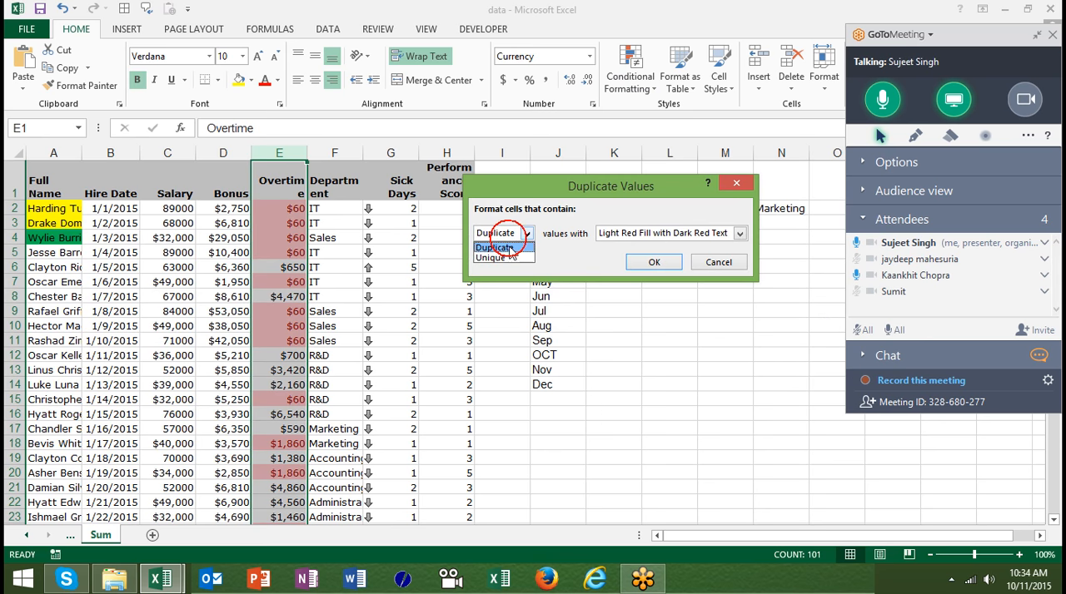
{"action": "left_click", "coordinate": [511, 259]}
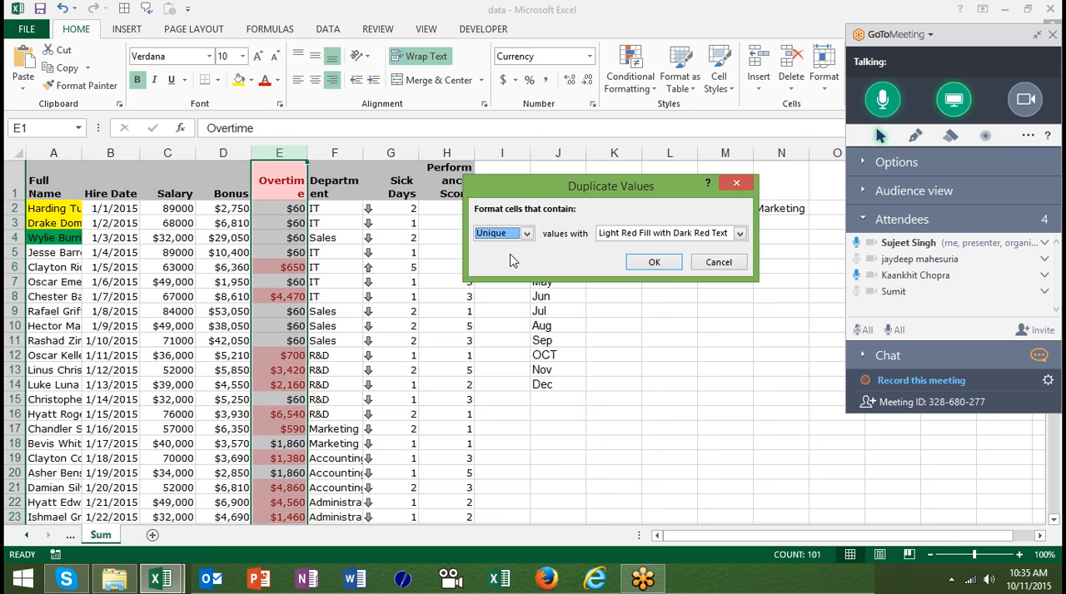
{"action": "left_click", "coordinate": [717, 262]}
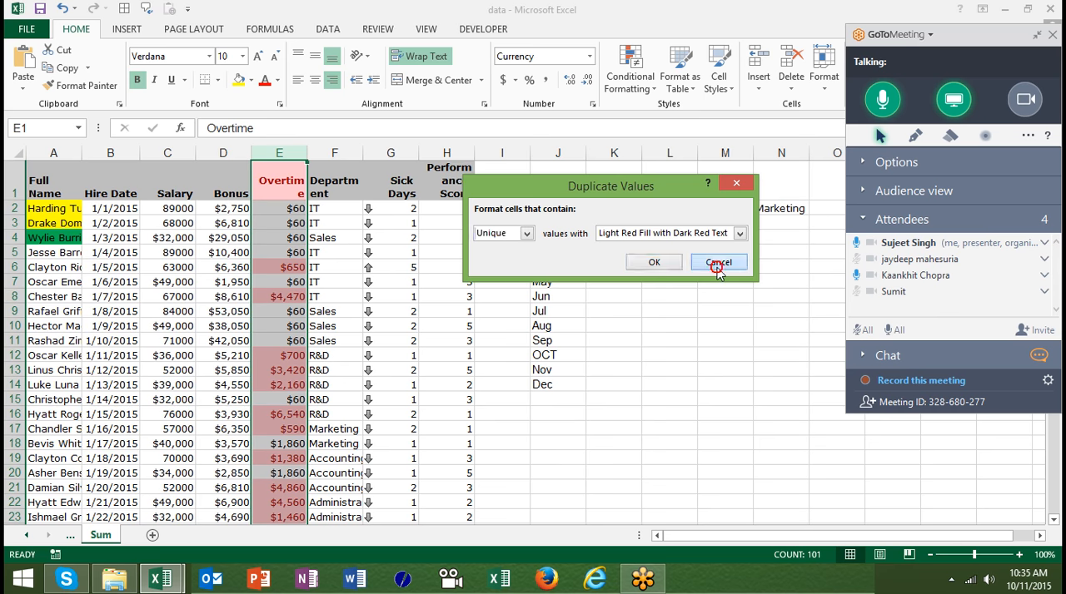
- Try a Top 10 Items rule on the Overtime column and cancel it
{"action": "left_click", "coordinate": [630, 71]}
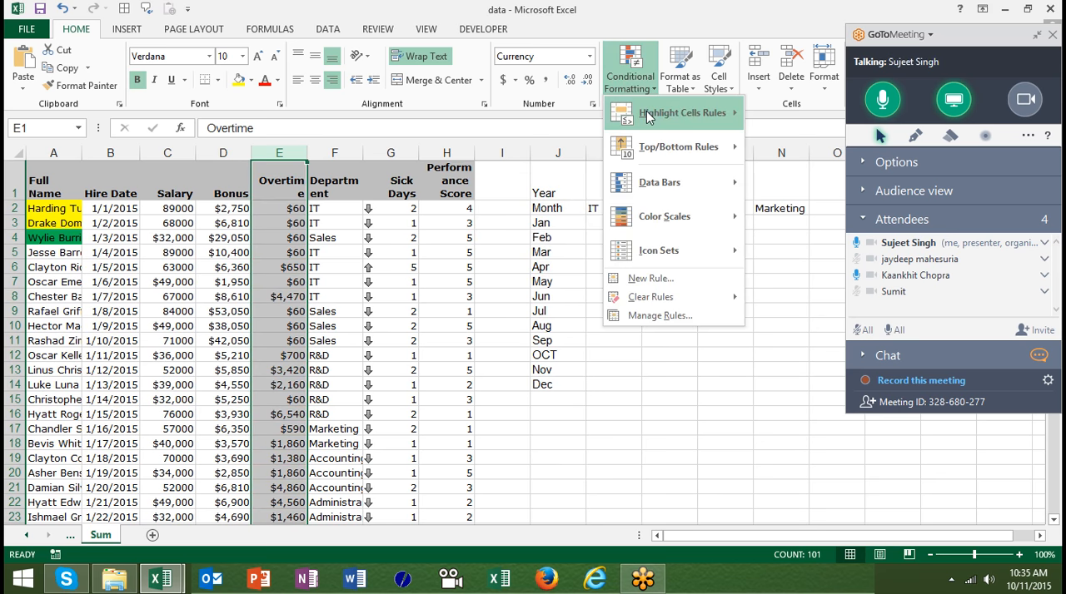
{"action": "mouse_move", "coordinate": [646, 111]}
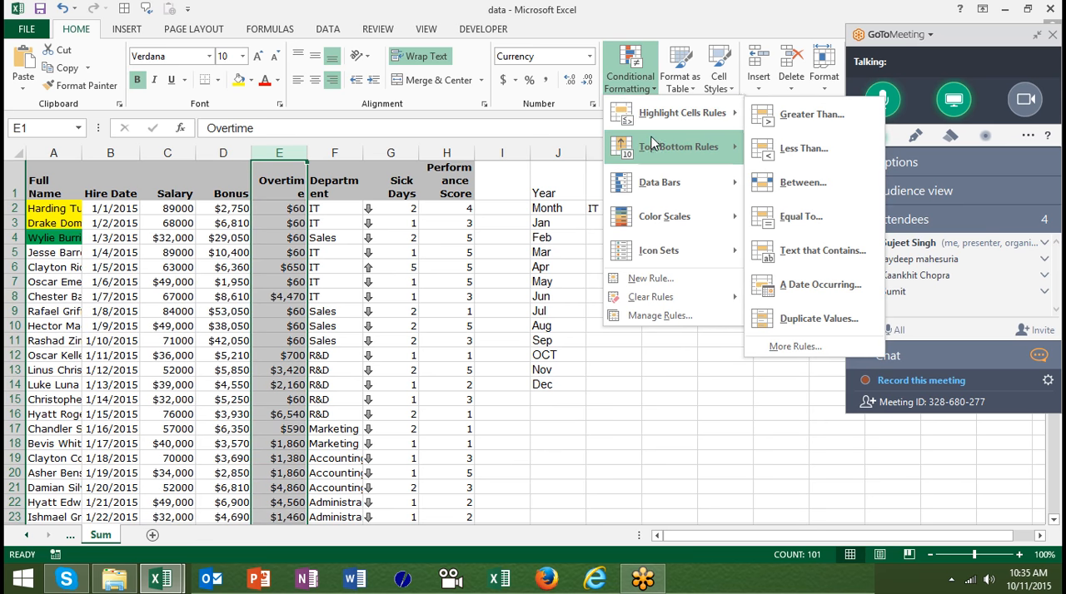
{"action": "mouse_move", "coordinate": [654, 145]}
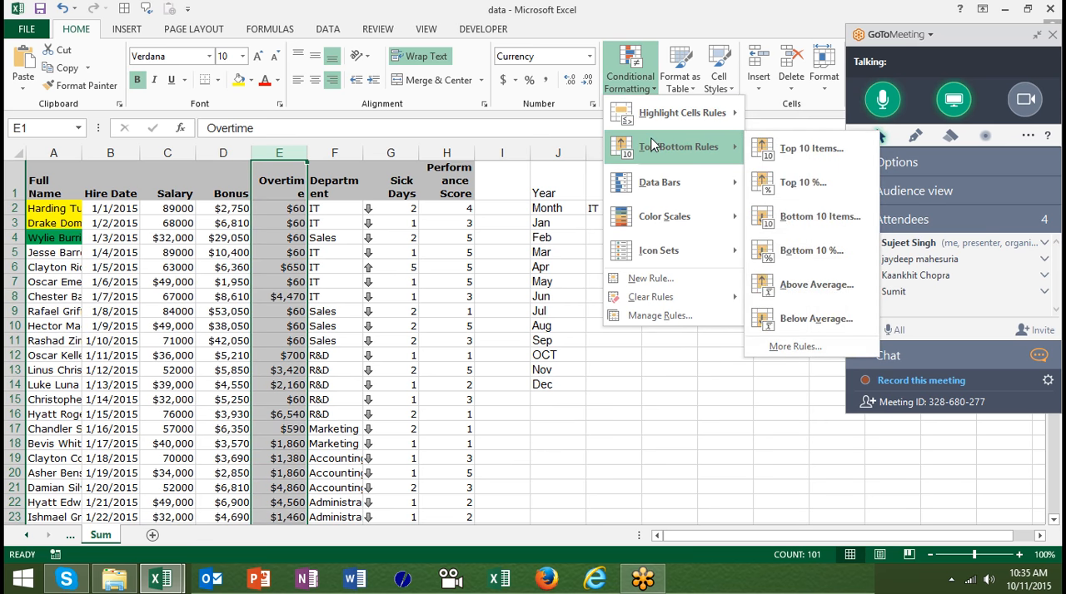
{"action": "left_click", "coordinate": [776, 150]}
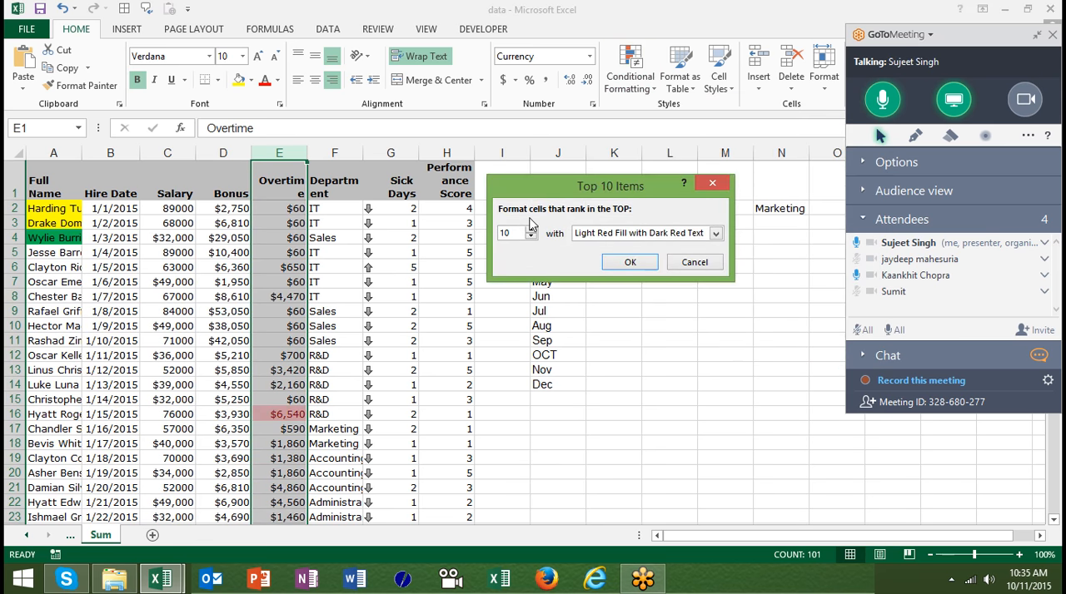
{"action": "left_click", "coordinate": [512, 234]}
{"action": "left_click", "coordinate": [693, 262]}
- Apply green gradient-fill data bars to the Overtime column
{"action": "left_click", "coordinate": [630, 77]}
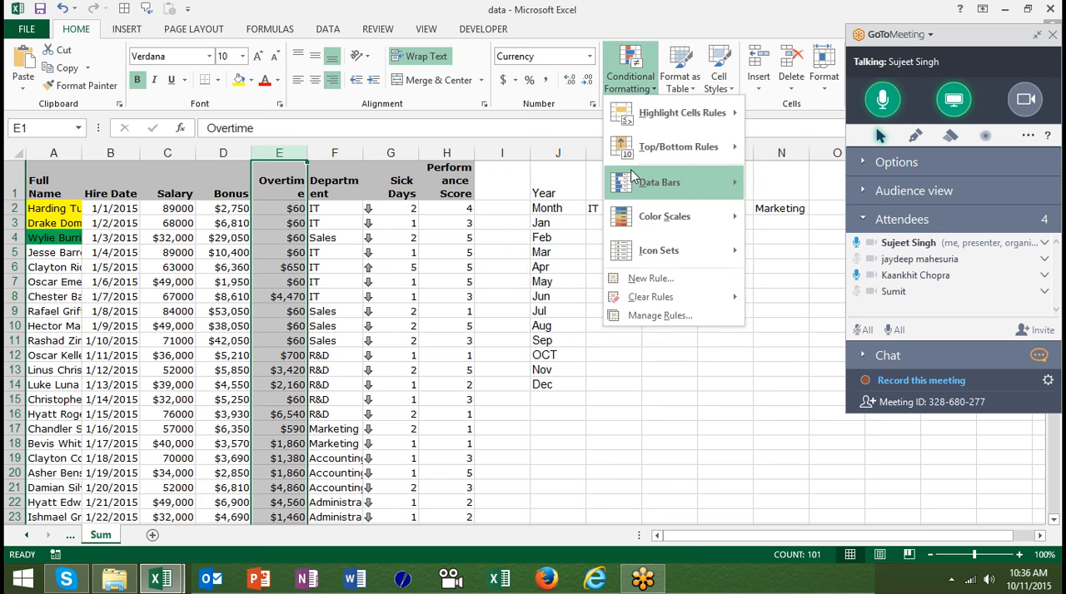
{"action": "mouse_move", "coordinate": [684, 153]}
{"action": "mouse_move", "coordinate": [706, 200]}
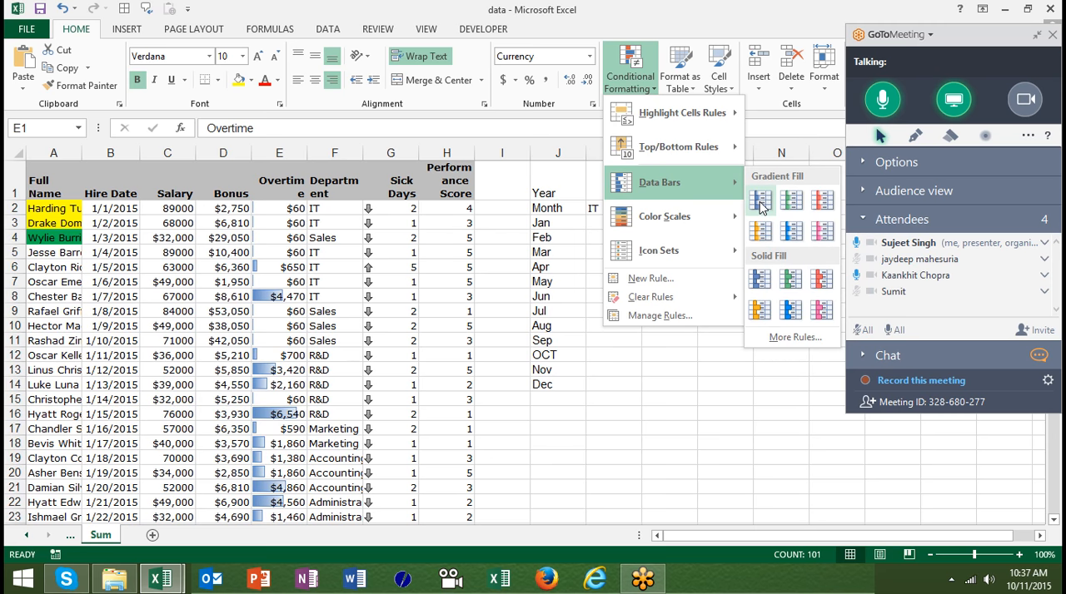
{"action": "left_click", "coordinate": [791, 200]}
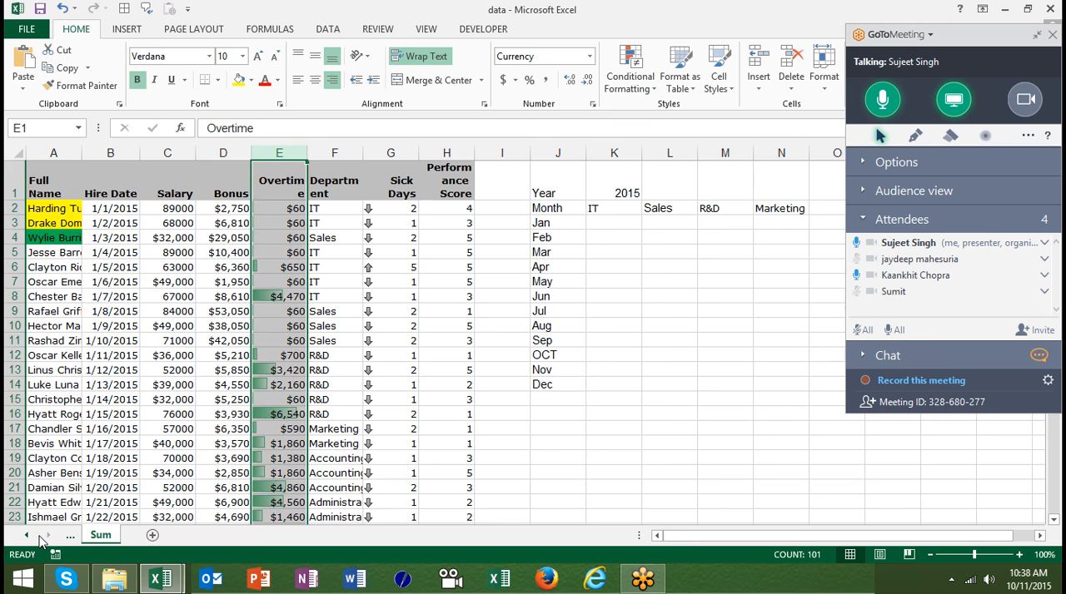
- Add a new worksheet and enter the numbers 1 to 10 in cells A1 to A10
{"action": "left_click", "coordinate": [153, 535]}
{"action": "type", "text": "1"}
{"action": "key", "text": "Return"}
{"action": "type", "text": "2"}
{"action": "key", "text": "Return"}
{"action": "type", "text": "3"}
{"action": "key", "text": "Return"}
{"action": "type", "text": "4"}
{"action": "key", "text": "Return"}
{"action": "type", "text": "5"}
{"action": "key", "text": "Return"}
{"action": "type", "text": "6"}
{"action": "key", "text": "Return"}
{"action": "type", "text": "7"}
{"action": "key", "text": "Return"}
{"action": "type", "text": "8"}
{"action": "key", "text": "Return"}
{"action": "type", "text": "9"}
{"action": "key", "text": "Return"}
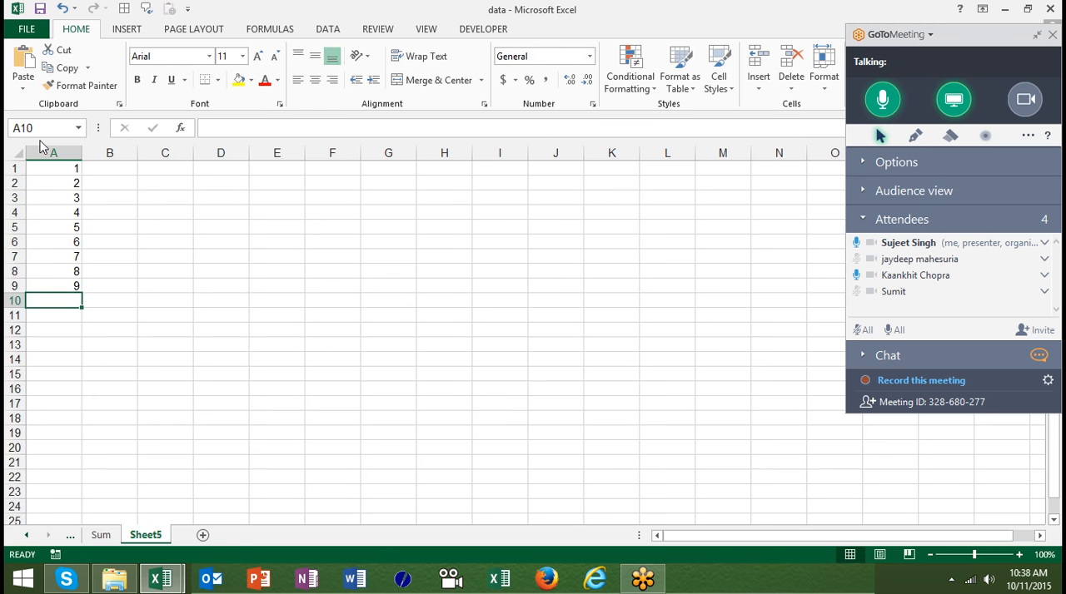
{"action": "type", "text": "10"}
{"action": "key", "text": "Return"}
- Try the uncircled check, exclamation mark and cross icon set on cells A1 to A10 and undo it
{"action": "key", "text": "Up"}
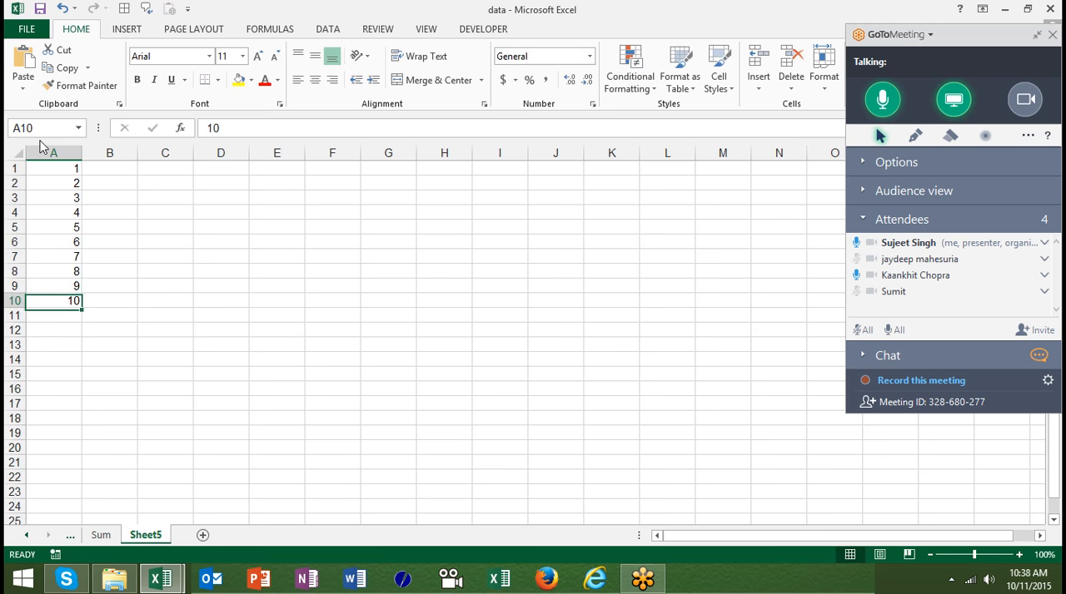
{"action": "key", "text": "ctrl+shift+Up"}
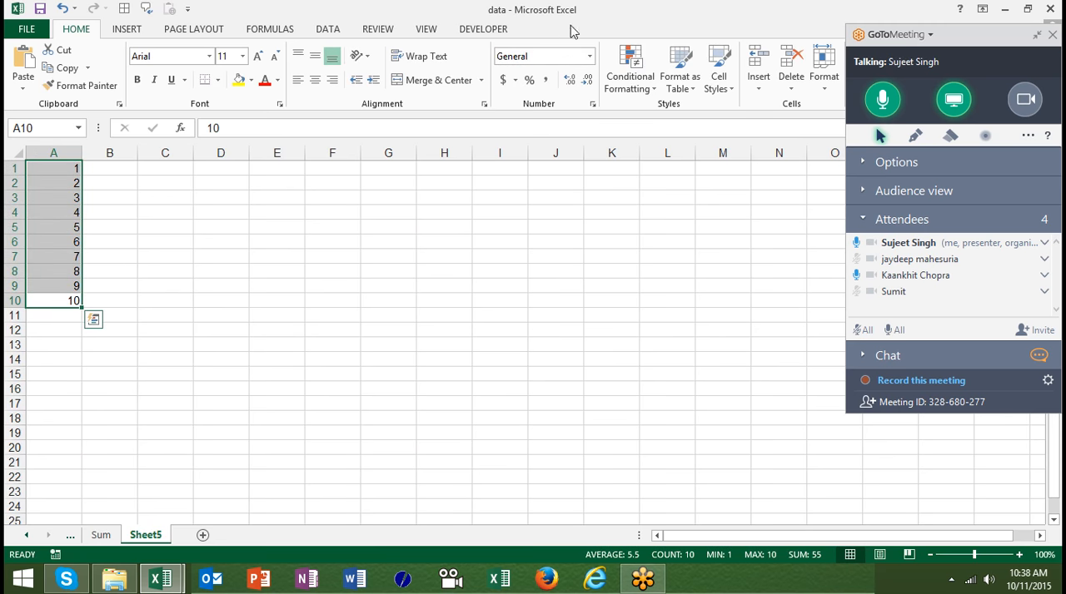
{"action": "left_click", "coordinate": [648, 86]}
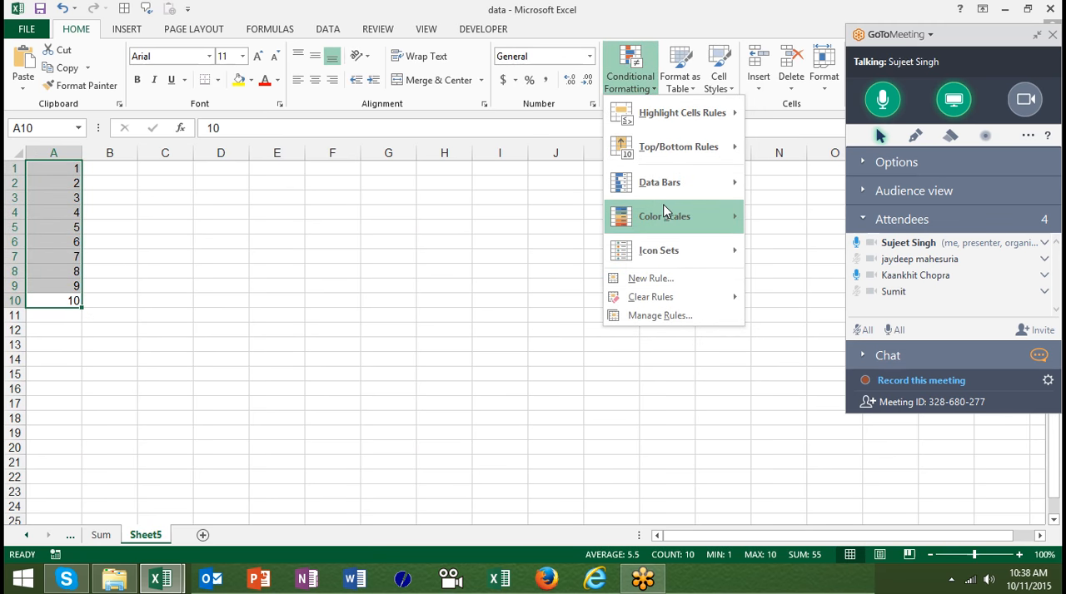
{"action": "mouse_move", "coordinate": [672, 184]}
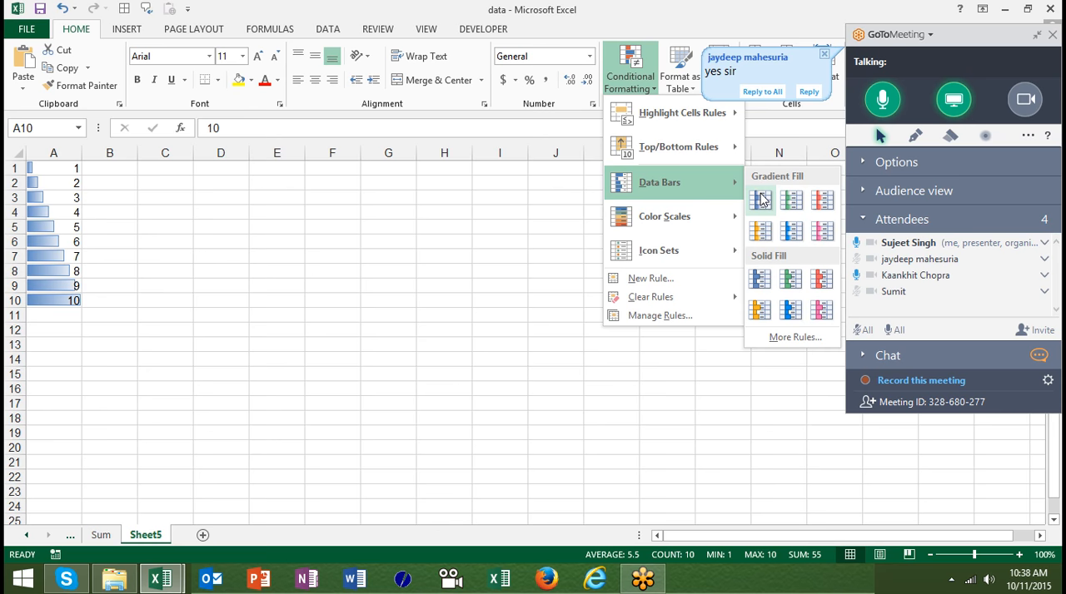
{"action": "mouse_move", "coordinate": [710, 228]}
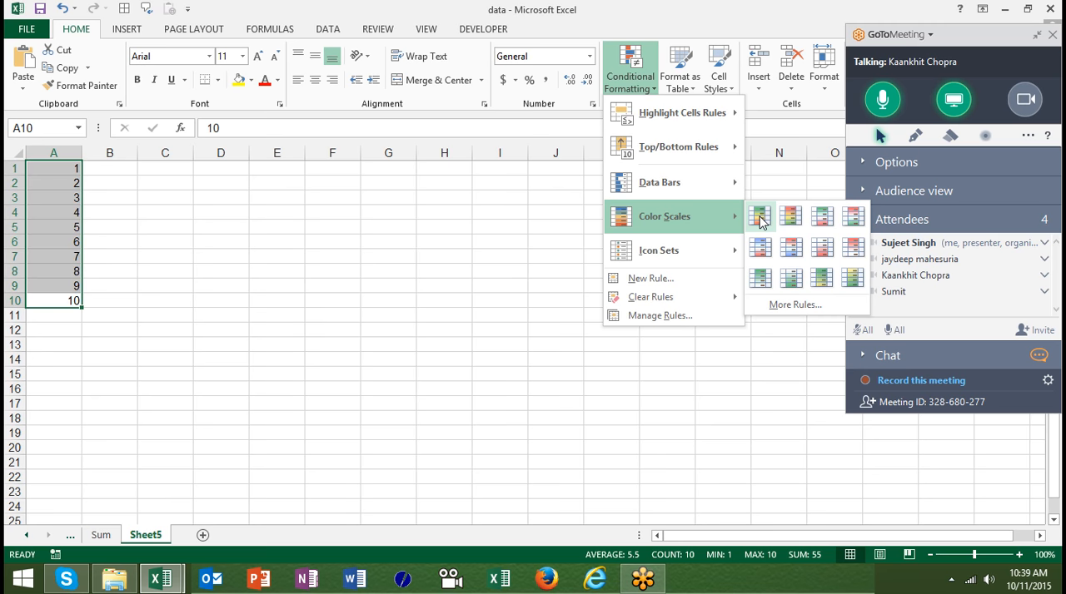
{"action": "mouse_move", "coordinate": [733, 250]}
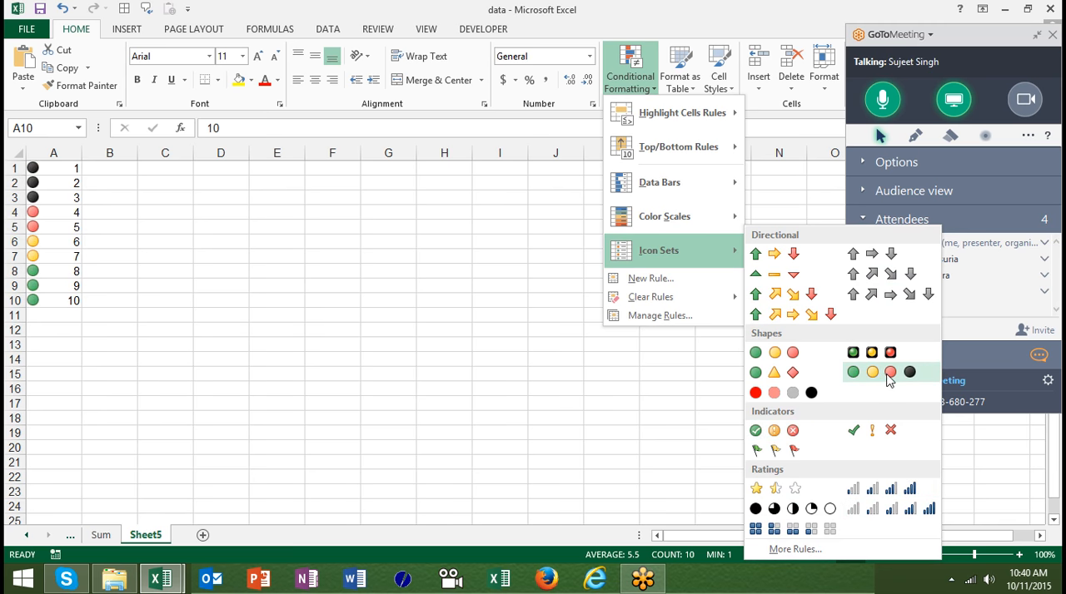
{"action": "left_click", "coordinate": [872, 430]}
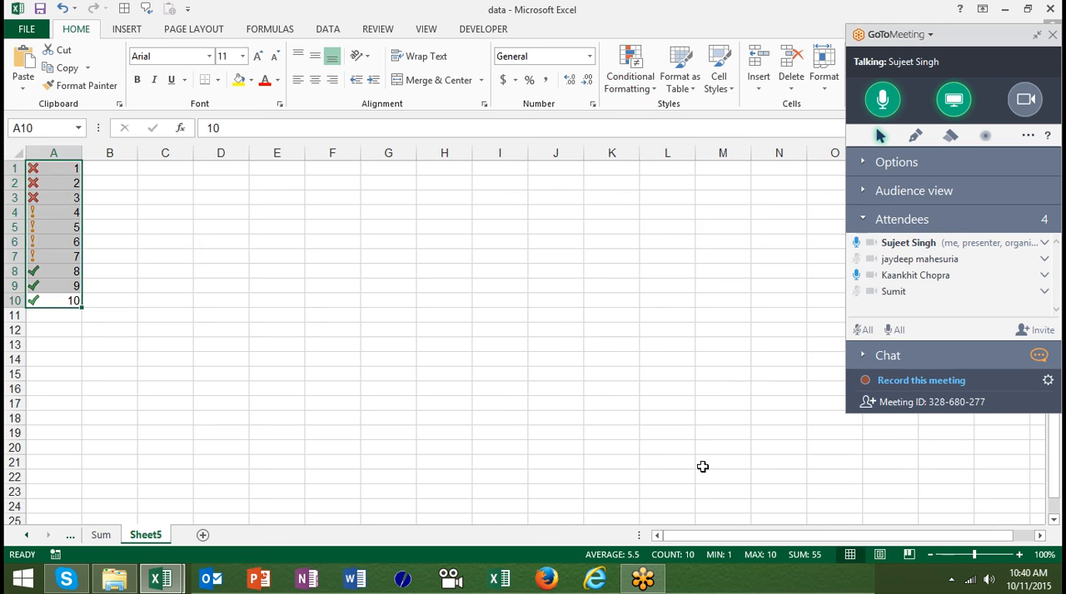
{"action": "key", "text": "ctrl+c"}
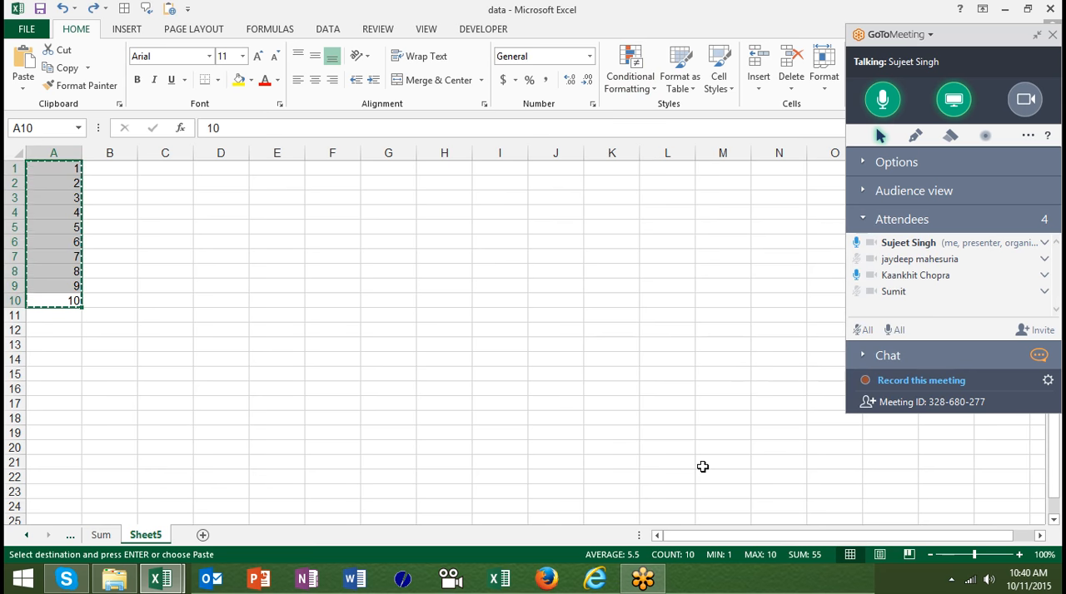
{"action": "key", "text": "ctrl+z"}
{"action": "key", "text": "Escape"}
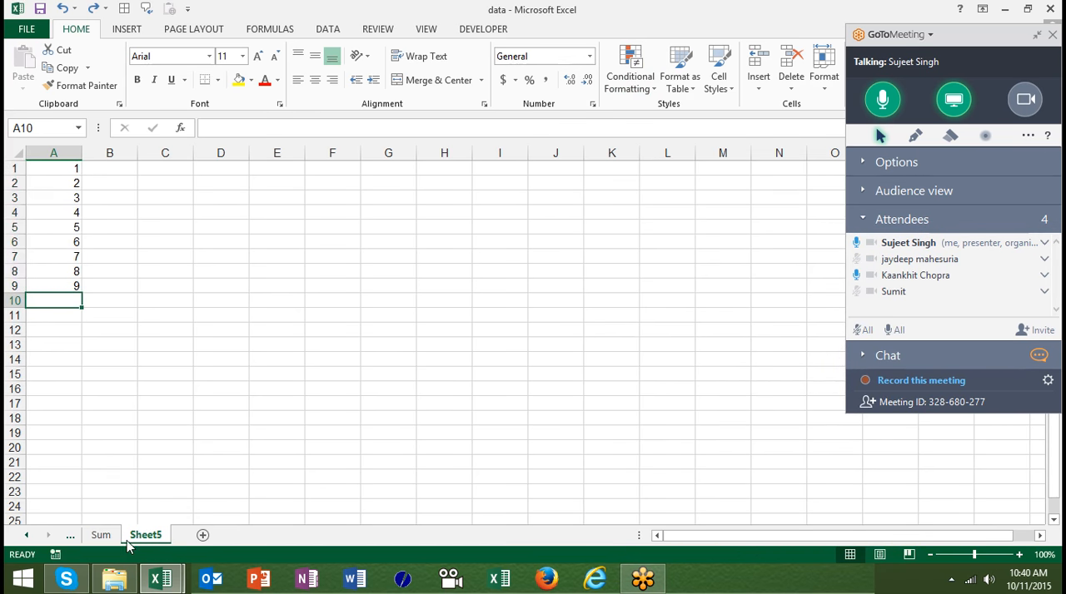
- Copy the Full Name column from the Sum sheet into column A of a new worksheet
{"action": "left_click", "coordinate": [101, 535]}
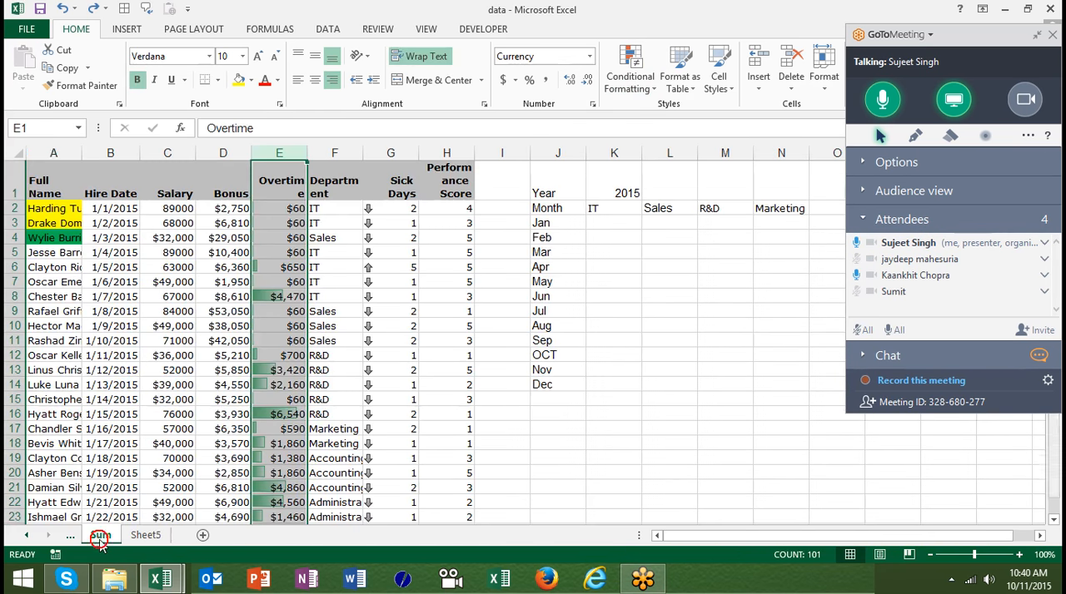
{"action": "left_click", "coordinate": [46, 153]}
{"action": "key", "text": "ctrl+c"}
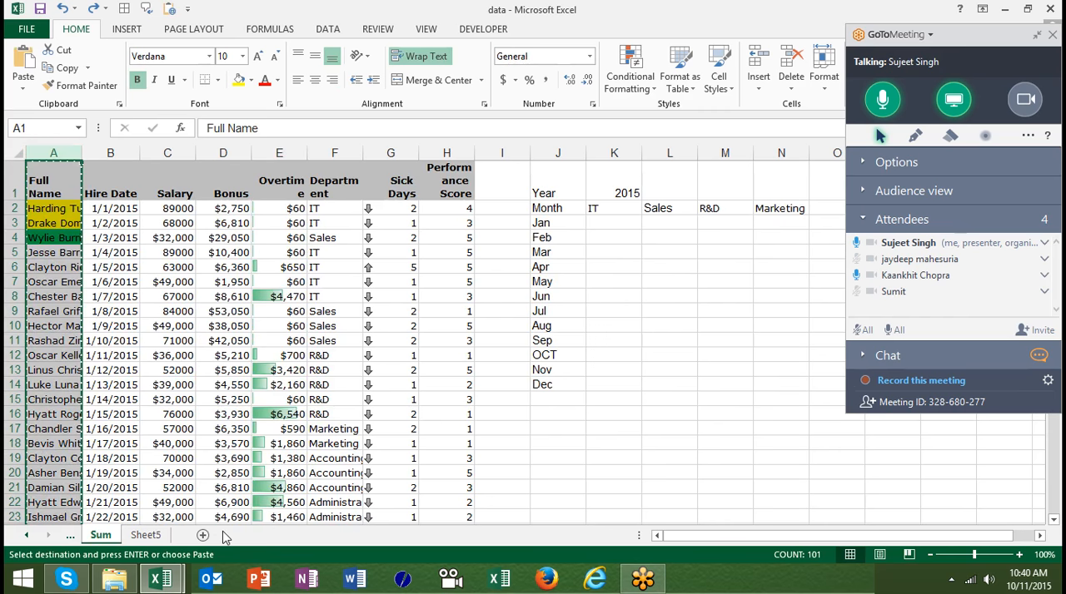
{"action": "left_click", "coordinate": [202, 536]}
{"action": "key", "text": "ctrl+v"}
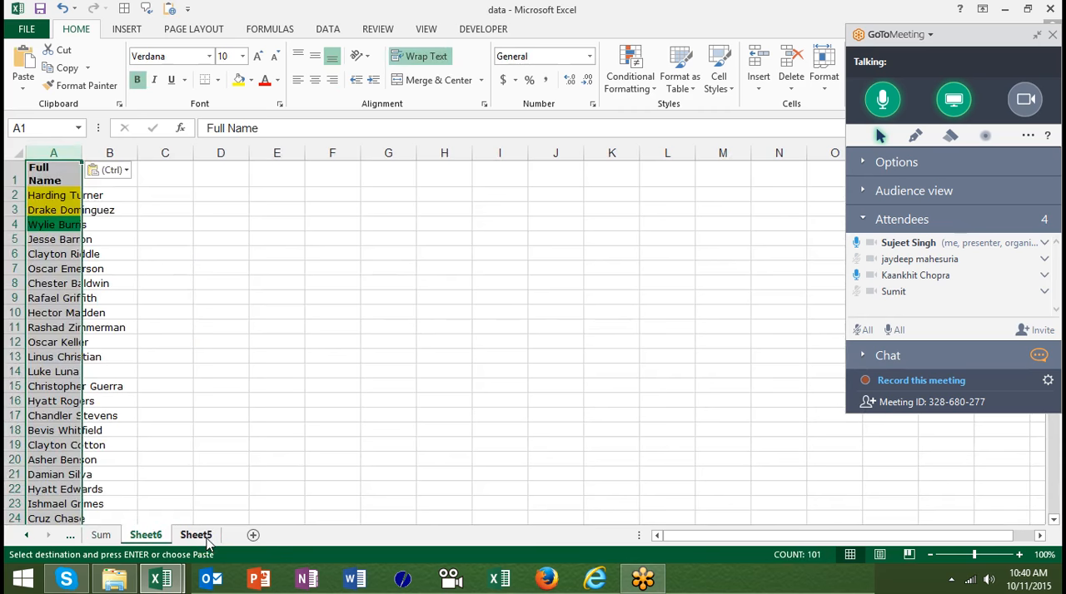
- Enter the column header Score in cell B1, beside the Full Name header
{"action": "left_click", "coordinate": [174, 179]}
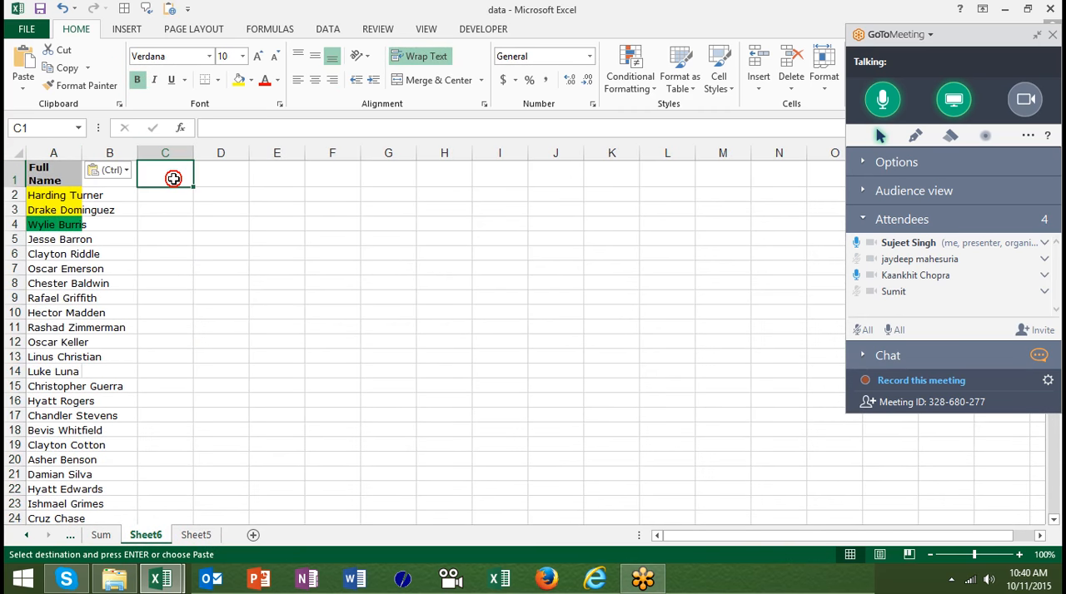
{"action": "key", "text": "Left"}
{"action": "type", "text": "s"}
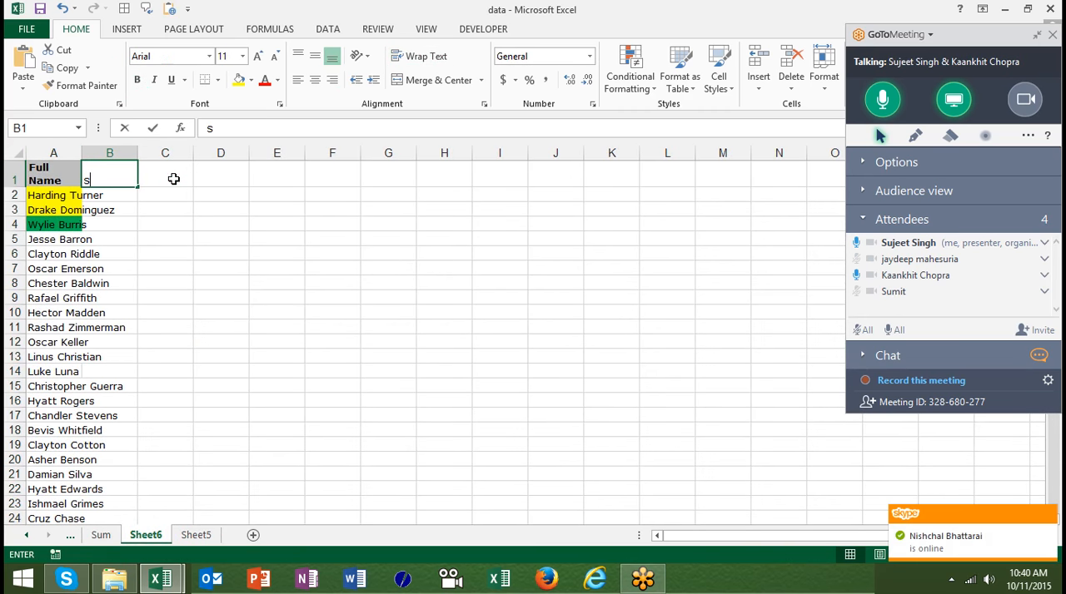
{"action": "type", "text": "aLES"}
{"action": "key", "text": "BackSpace"}
{"action": "key", "text": "BackSpace"}
{"action": "key", "text": "BackSpace"}
{"action": "key", "text": "BackSpace"}
{"action": "key", "text": "BackSpace"}
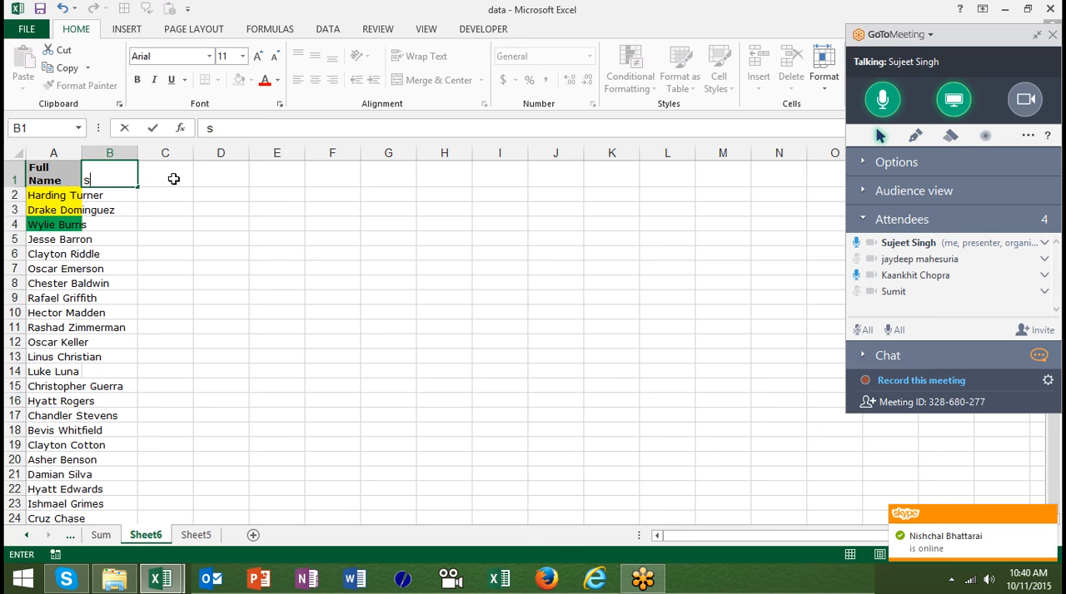
{"action": "type", "text": "sCORE"}
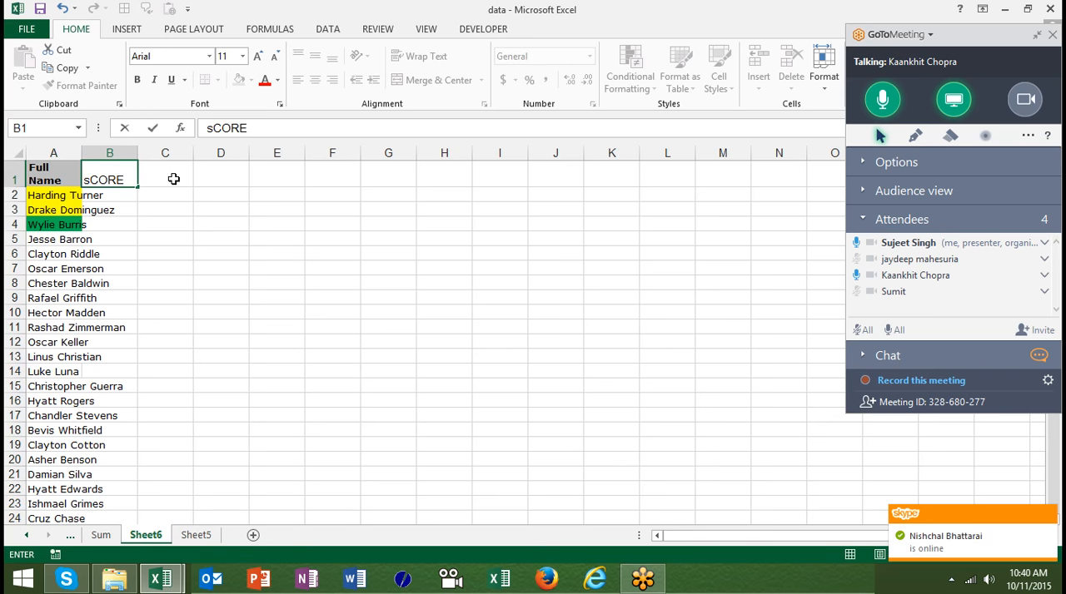
{"action": "key", "text": "Return"}
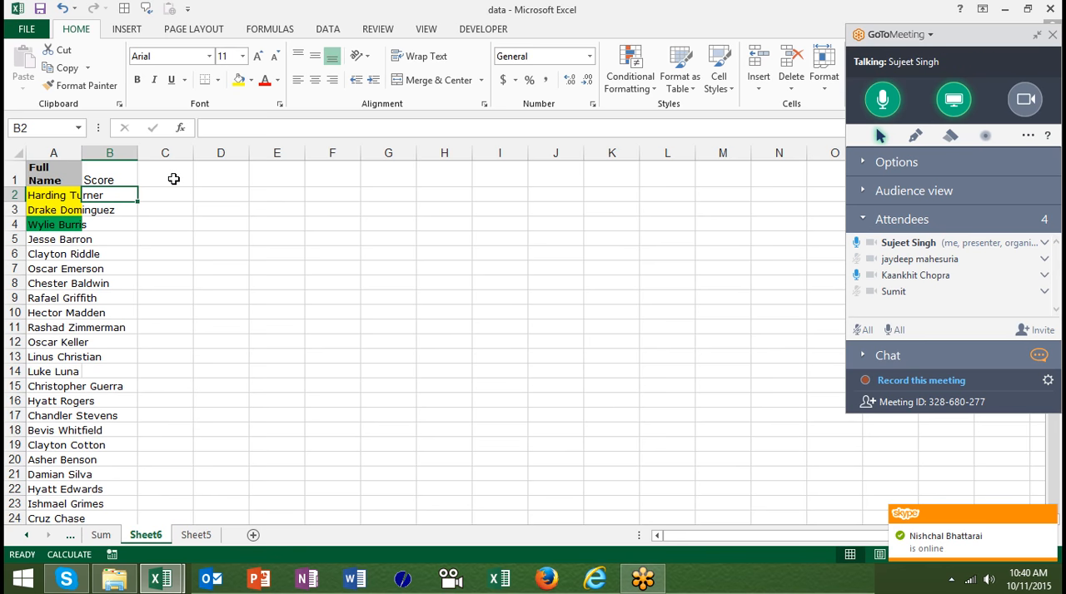
- Enter =RANDBETWEEN(10,90) in B2 and fill it down the Score column to B101
{"action": "type", "text": "=r"}
{"action": "key", "text": "Down"}
{"action": "key", "text": "Down"}
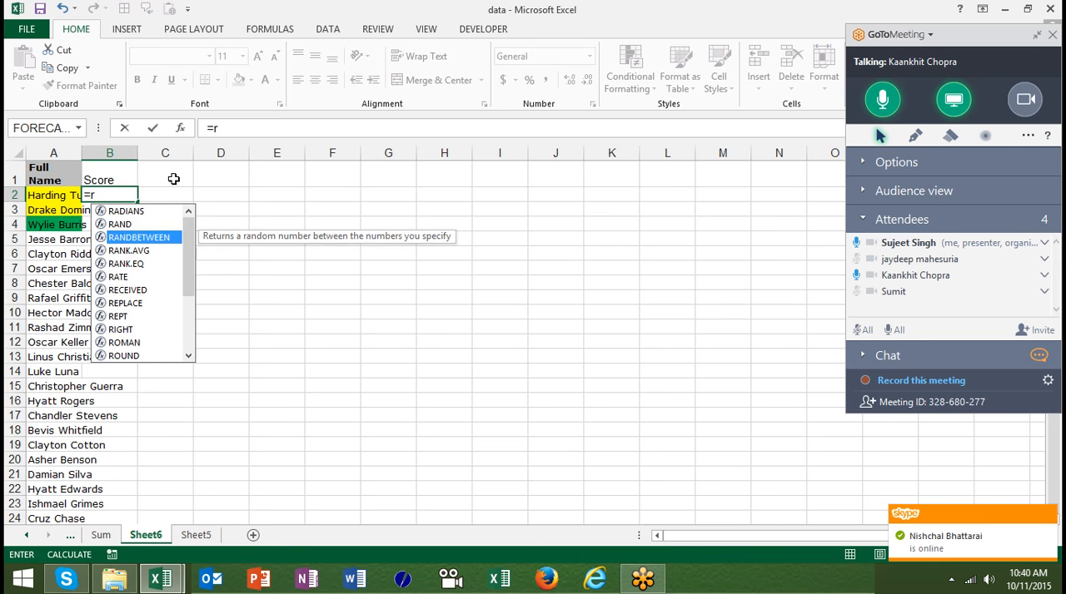
{"action": "key", "text": "Tab"}
{"action": "type", "text": "10,99"}
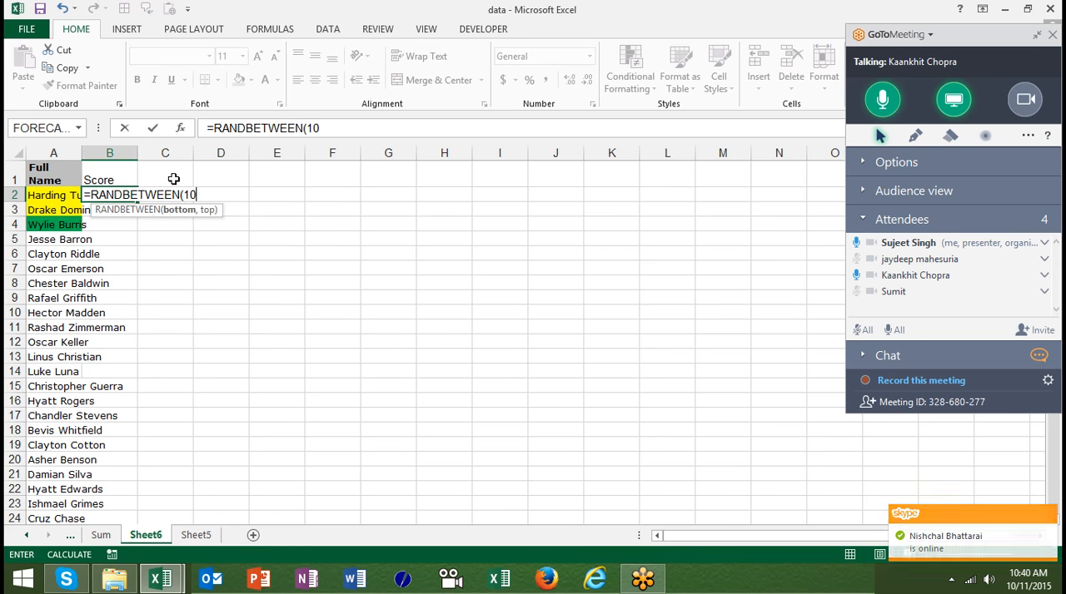
{"action": "key", "text": "Return"}
{"action": "key", "text": "Left"}
{"action": "key", "text": "ctrl+Down"}
{"action": "key", "text": "Right"}
{"action": "key", "text": "ctrl+shift+Up"}
{"action": "key", "text": "ctrl+d"}
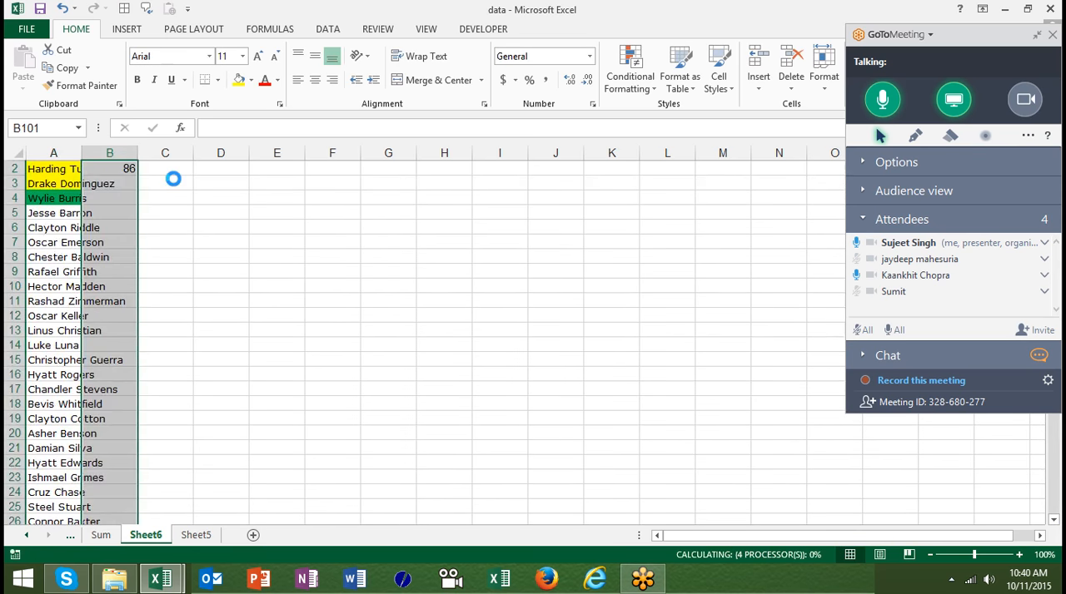
- Preview the three coloured directional arrows icon set on the numbers 1 to 9 in Sheet5 without applying it
{"action": "left_click", "coordinate": [190, 537]}
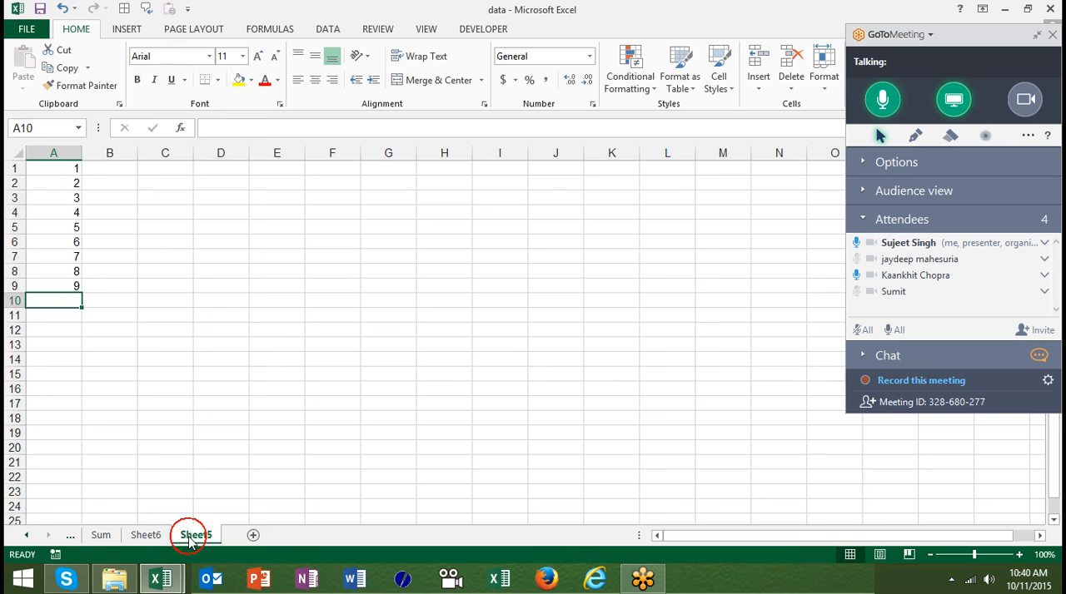
{"action": "key", "text": "ctrl+Up"}
{"action": "key", "text": "ctrl+Up"}
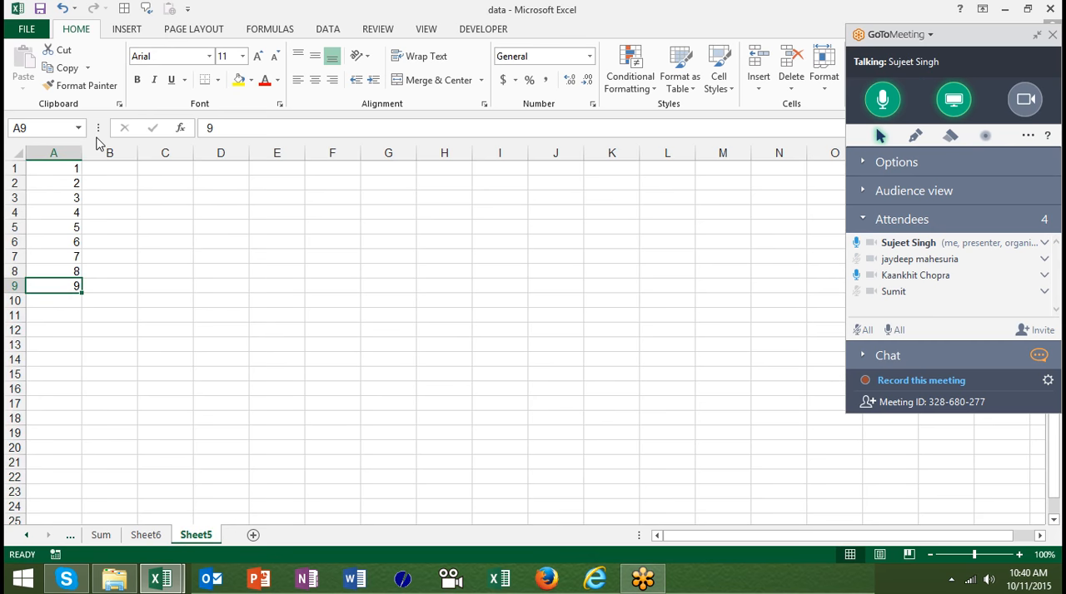
{"action": "key", "text": "ctrl+shift+Down"}
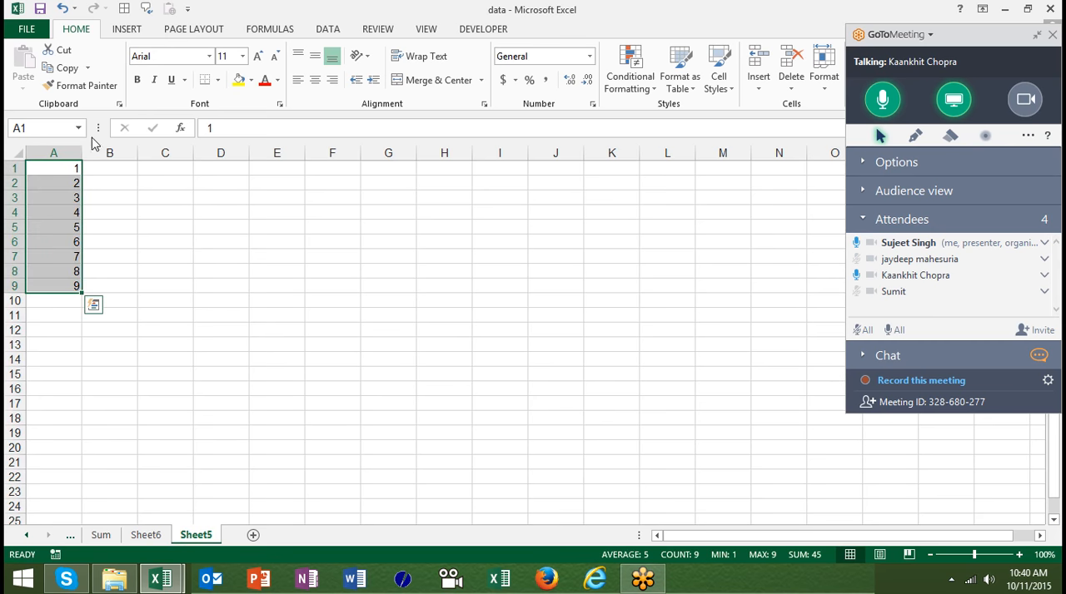
{"action": "left_click", "coordinate": [629, 77]}
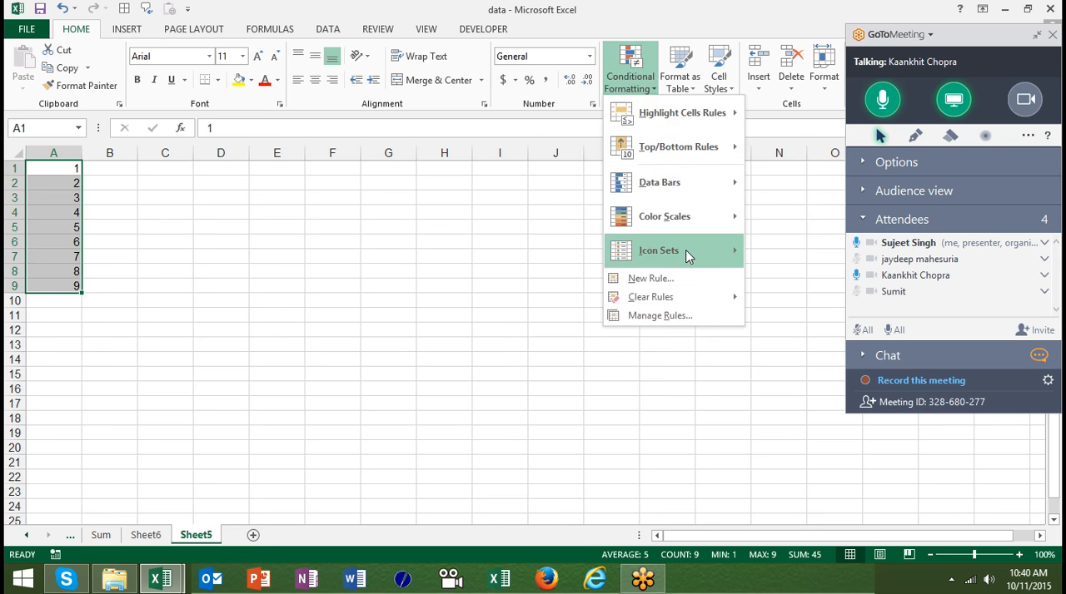
{"action": "mouse_move", "coordinate": [690, 255]}
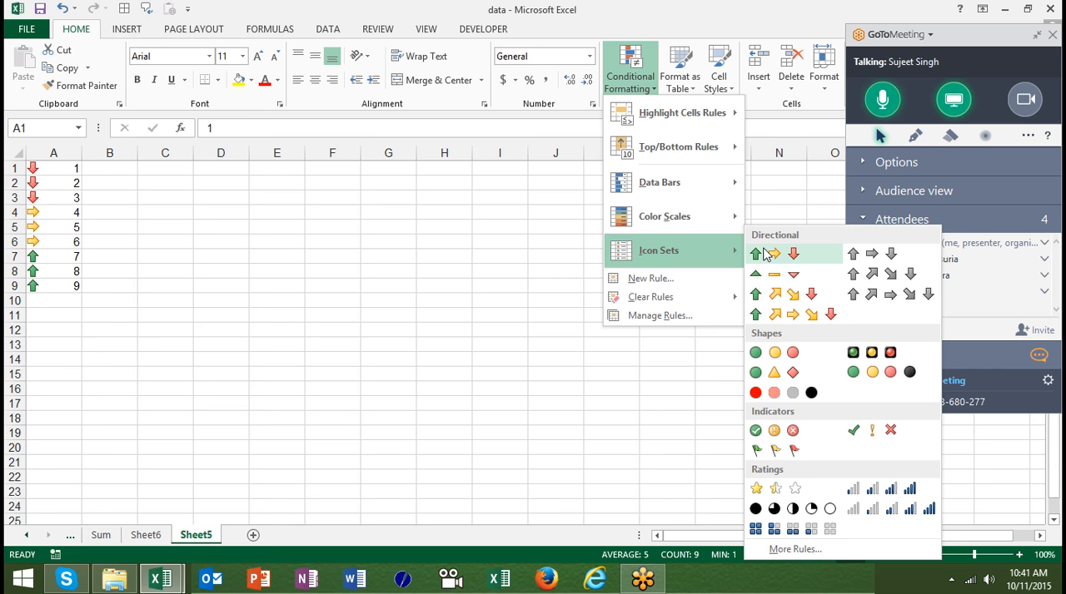
{"action": "left_click", "coordinate": [356, 287]}
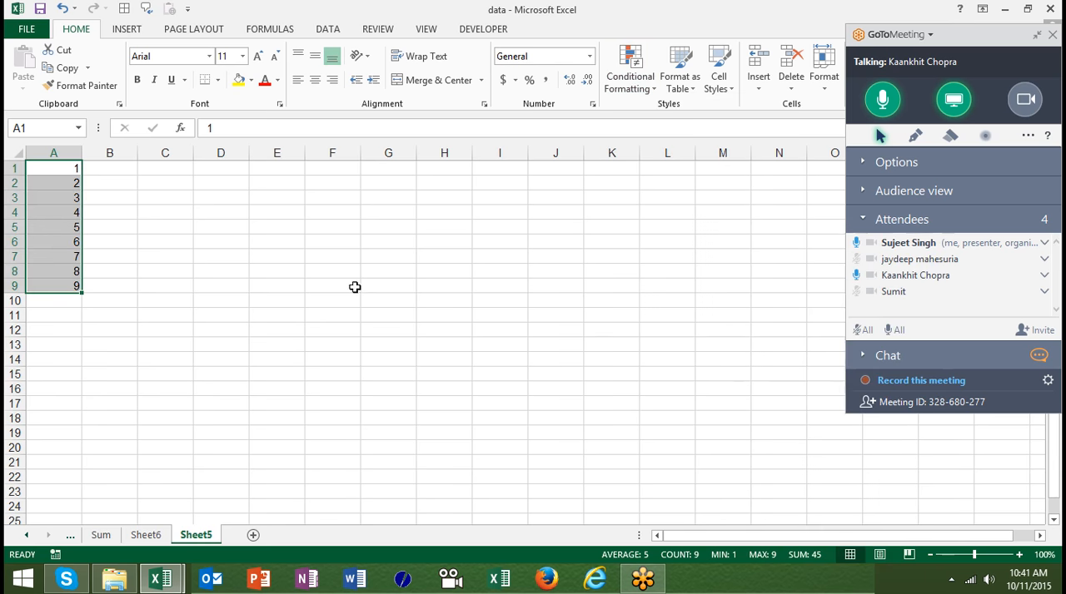
- On Sheet6, enter the criterion >60 in D2 and its result Pass in E2
{"action": "left_click", "coordinate": [145, 536]}
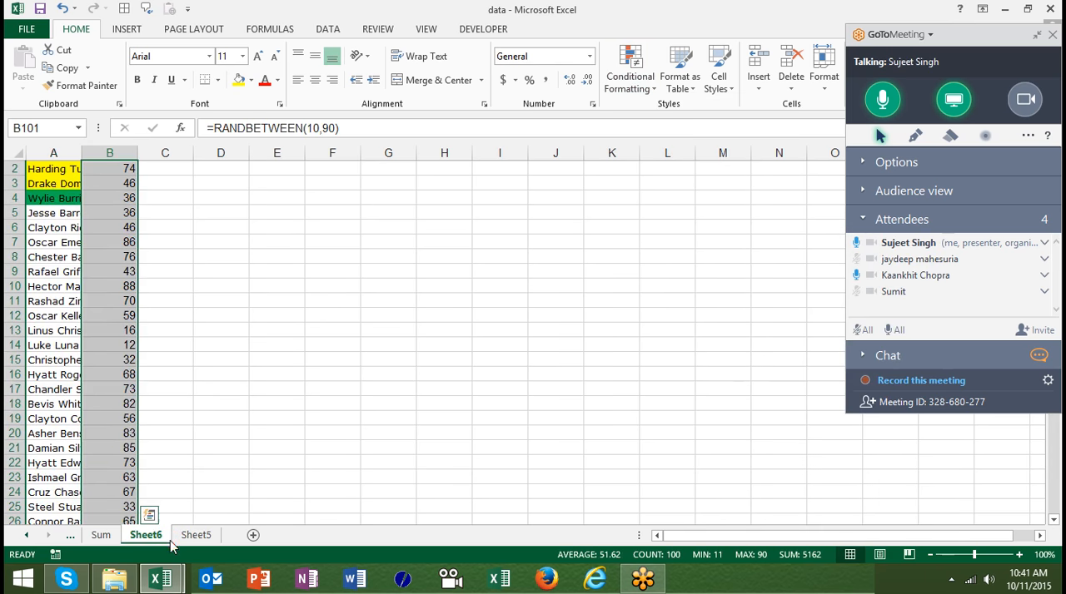
{"action": "key", "text": "Up"}
{"action": "key", "text": "Up"}
{"action": "key", "text": "Up"}
{"action": "key", "text": "Up"}
{"action": "key", "text": "Up"}
{"action": "key", "text": "Up"}
{"action": "key", "text": "Up"}
{"action": "key", "text": "Up"}
{"action": "key", "text": "Up"}
{"action": "key", "text": "Up"}
{"action": "key", "text": "Up"}
{"action": "key", "text": "Up"}
{"action": "key", "text": "Up"}
{"action": "key", "text": "Up"}
{"action": "key", "text": "Up"}
{"action": "key", "text": "Up"}
{"action": "key", "text": "Up"}
{"action": "key", "text": "Up"}
{"action": "key", "text": "Up"}
{"action": "key", "text": "Up"}
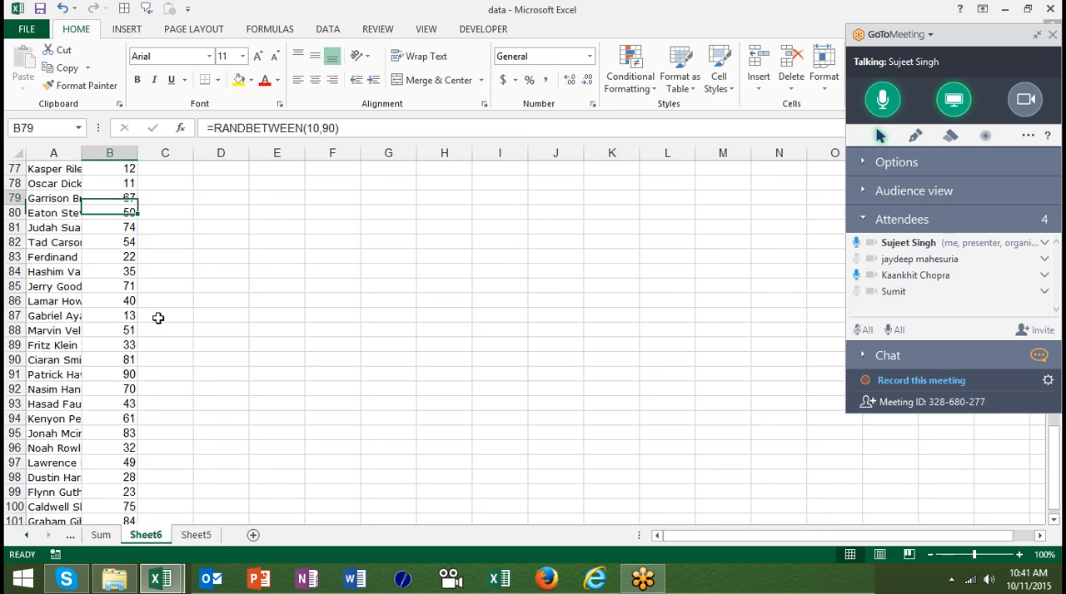
{"action": "key", "text": "ctrl+Up"}
{"action": "key", "text": "Left"}
{"action": "key", "text": "Right"}
{"action": "key", "text": "Down"}
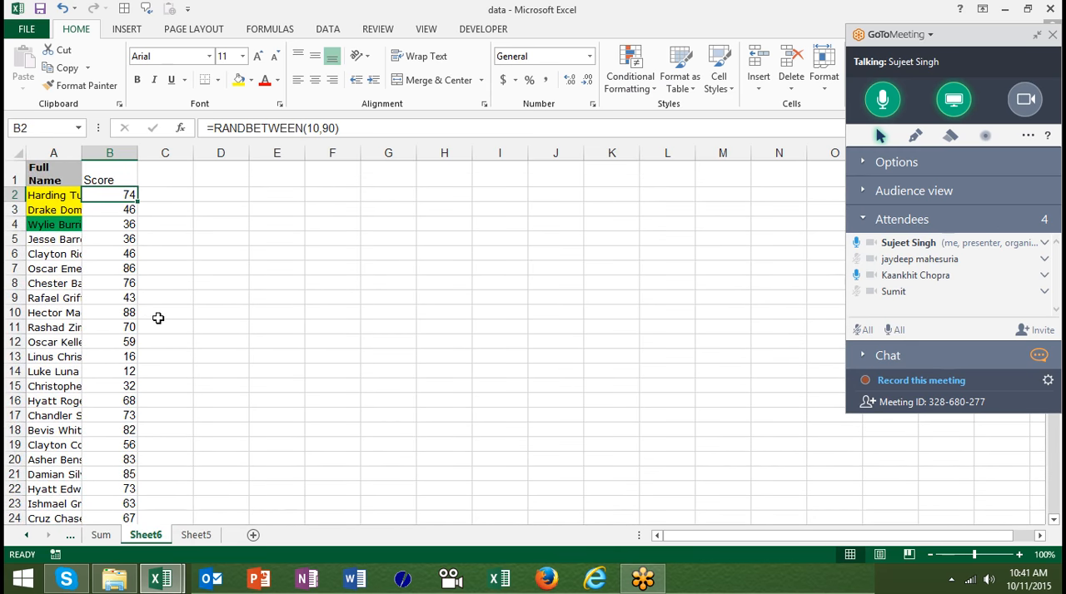
{"action": "key", "text": "Right"}
{"action": "key", "text": "Right"}
{"action": "type", "text": "40"}
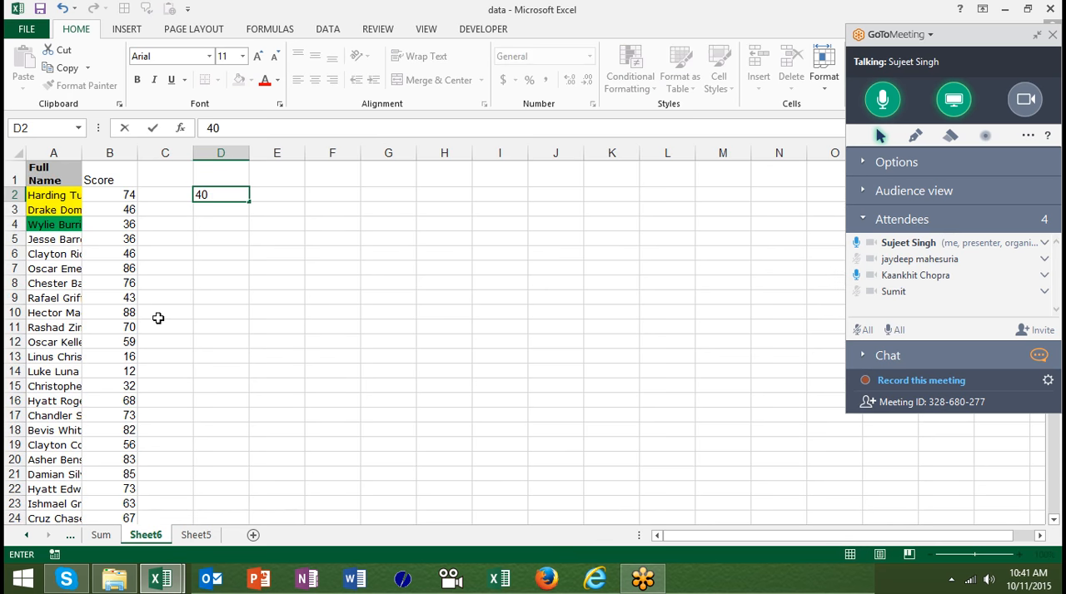
{"action": "key", "text": "BackSpace"}
{"action": "key", "text": "BackSpace"}
{"action": "type", "text": ">60"}
{"action": "key", "text": "Tab"}
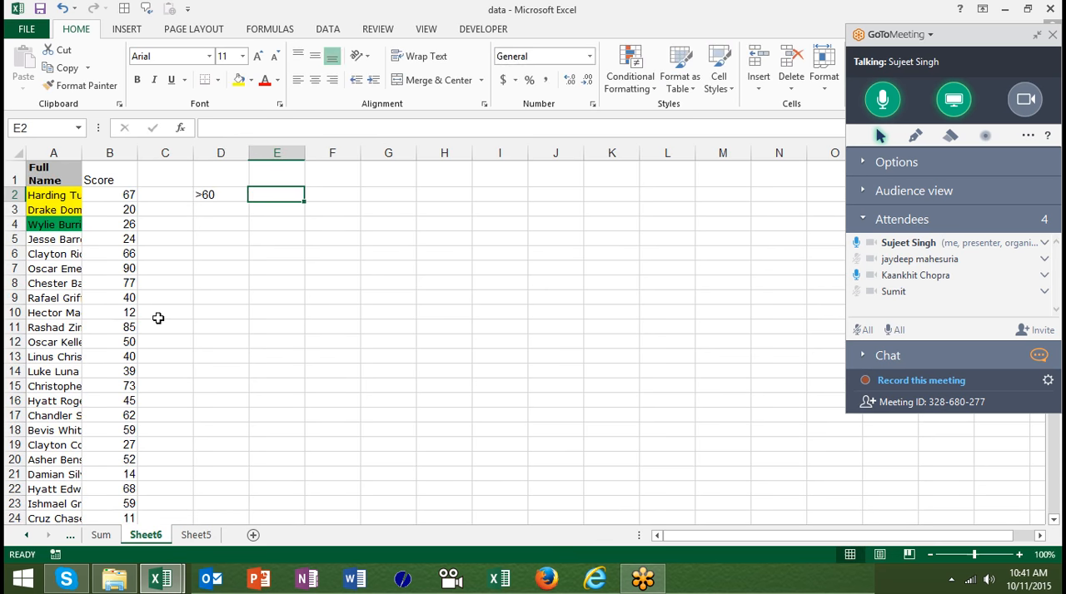
{"action": "type", "text": "Pass"}
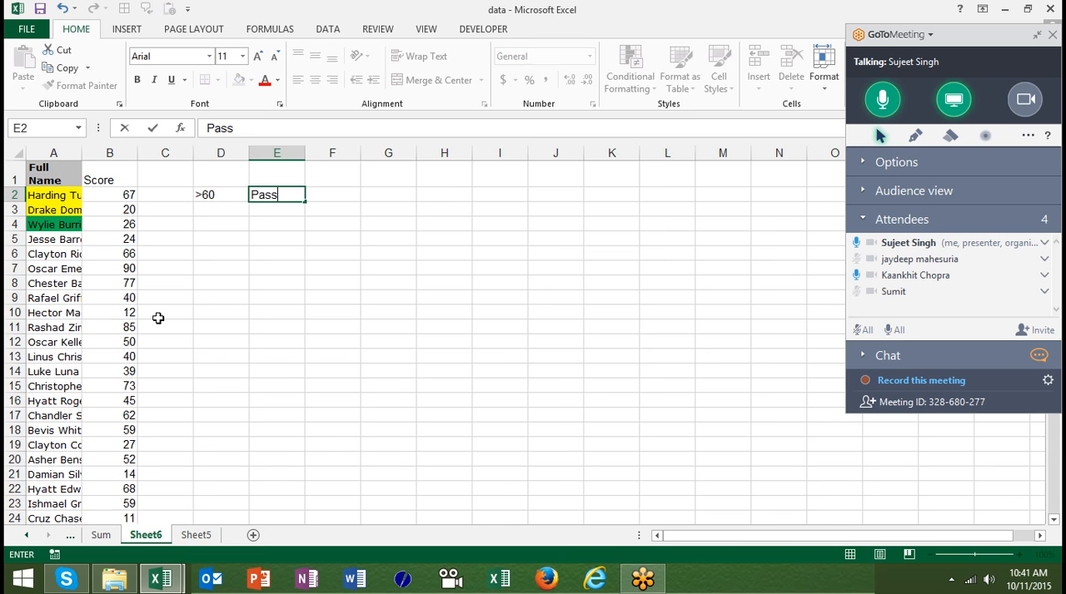
{"action": "key", "text": "Return"}
- Enter the criterion 40-60 in D3 and its result Re-Test in E3
{"action": "key", "text": "Left"}
{"action": "type", "text": "40"}
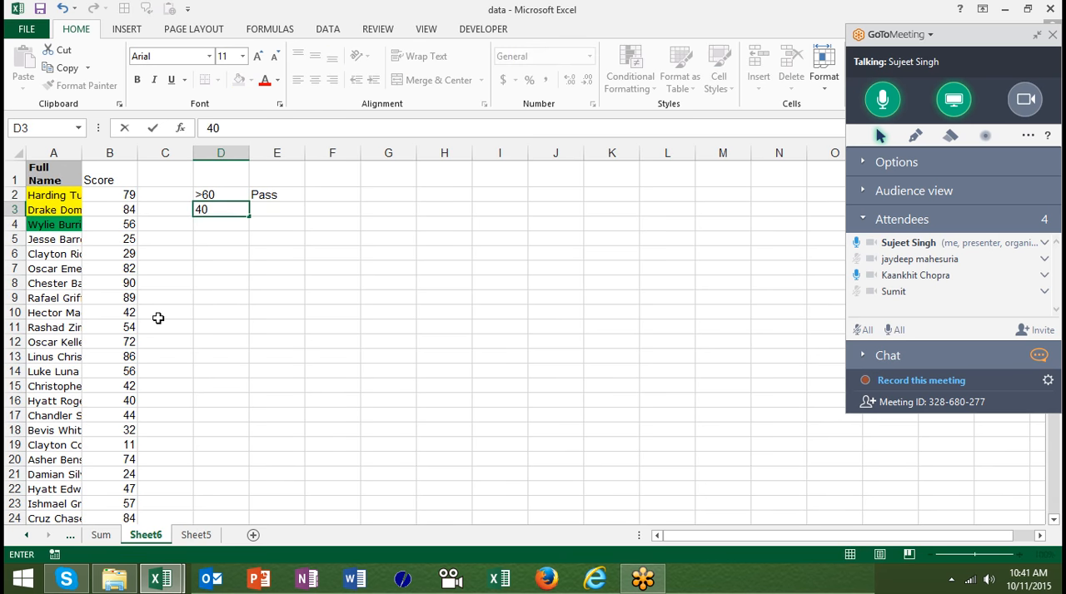
{"action": "type", "text": "-60"}
{"action": "key", "text": "Tab"}
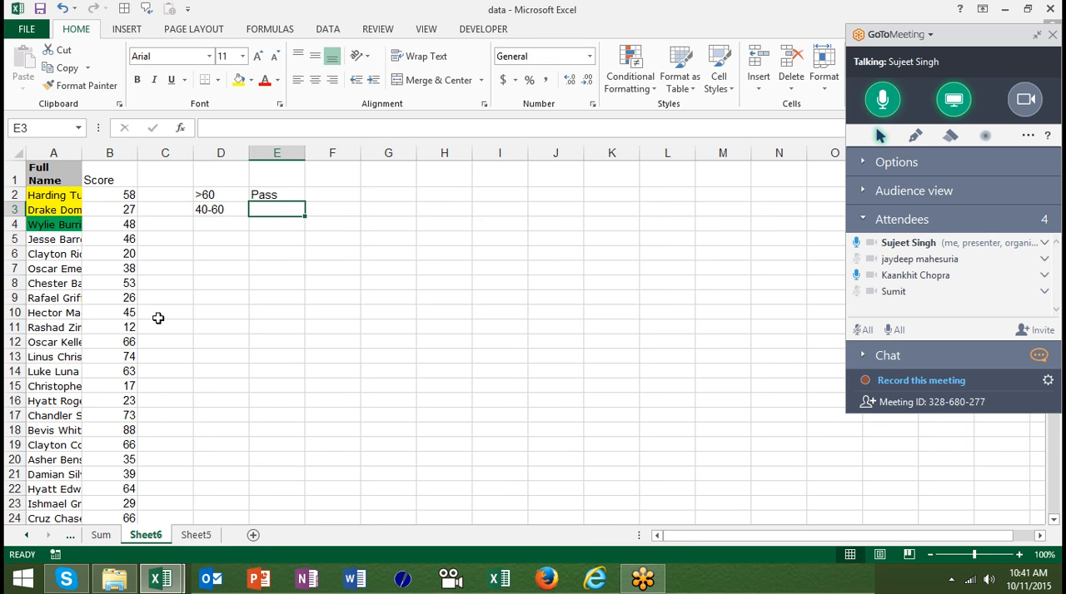
{"action": "type", "text": "R"}
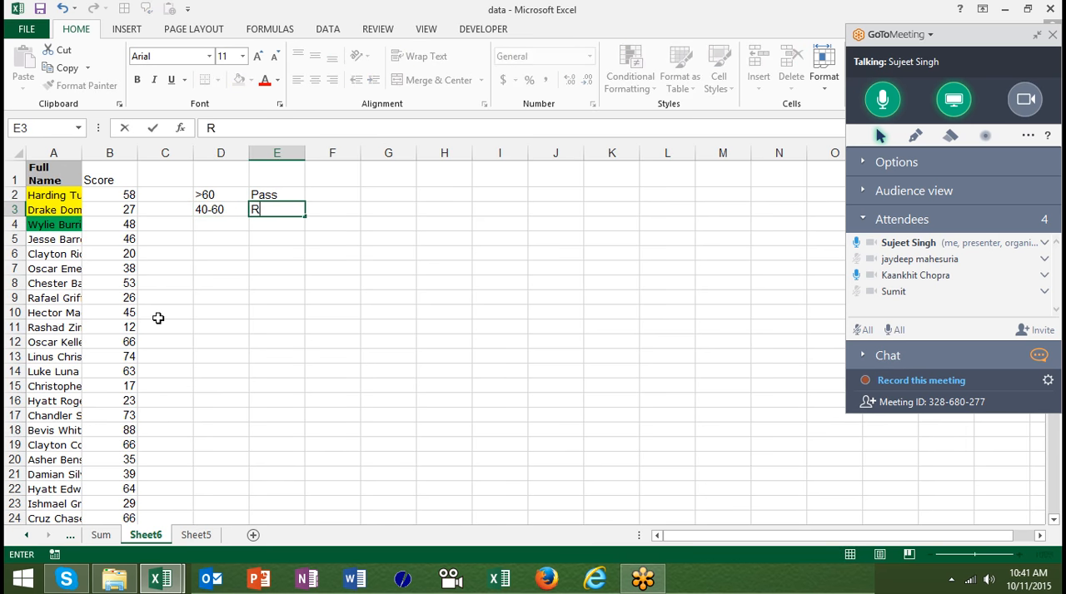
{"action": "type", "text": "e-Test"}
{"action": "key", "text": "Return"}
- Enter the criterion <40 in D4, below the 40-60 criterion
{"action": "key", "text": "Left"}
{"action": "type", "text": "<40"}
{"action": "key", "text": "Return"}
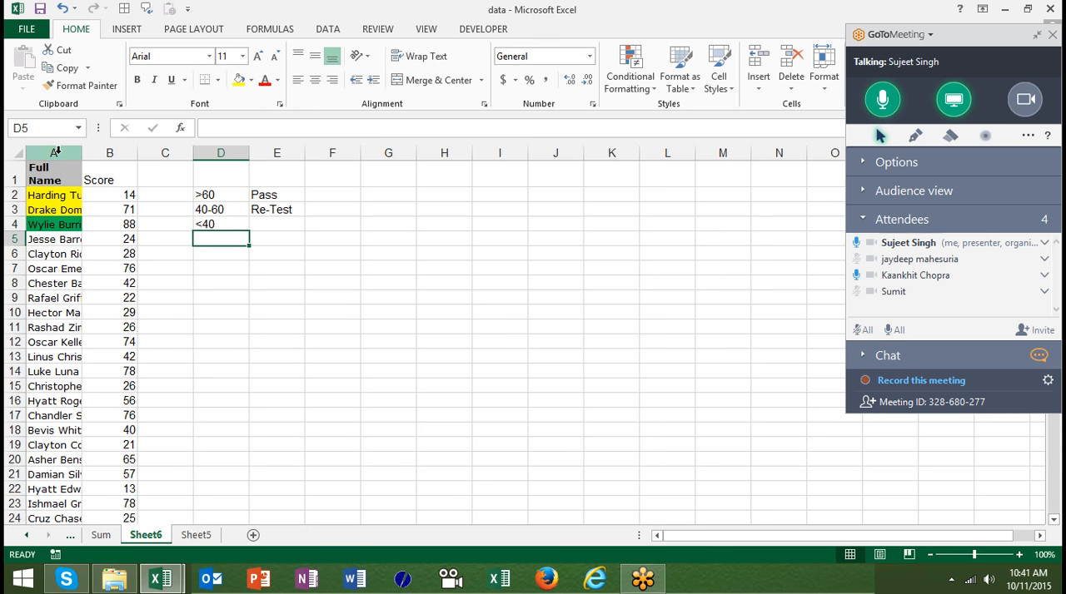
- Apply the 3 Symbols (Uncircled) icon set to the whole Score column
{"action": "left_click", "coordinate": [110, 153]}
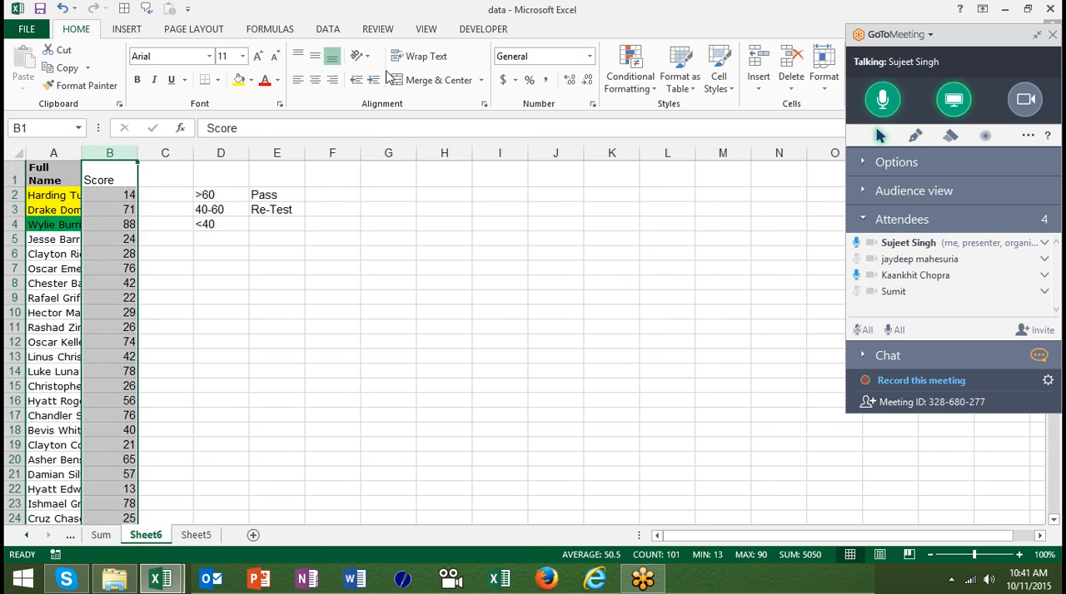
{"action": "left_click", "coordinate": [614, 85]}
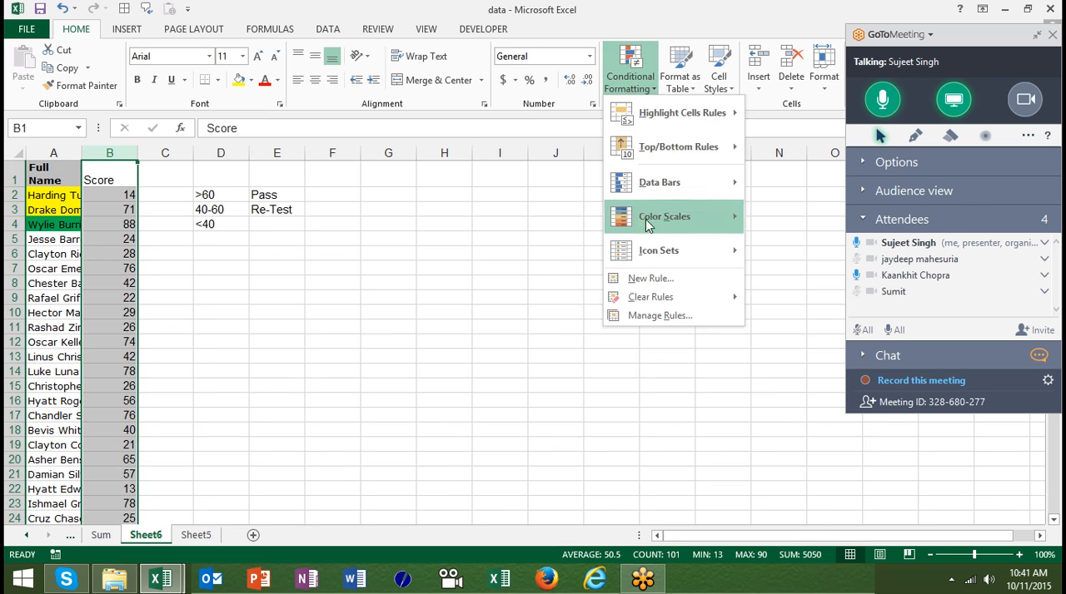
{"action": "mouse_move", "coordinate": [654, 250]}
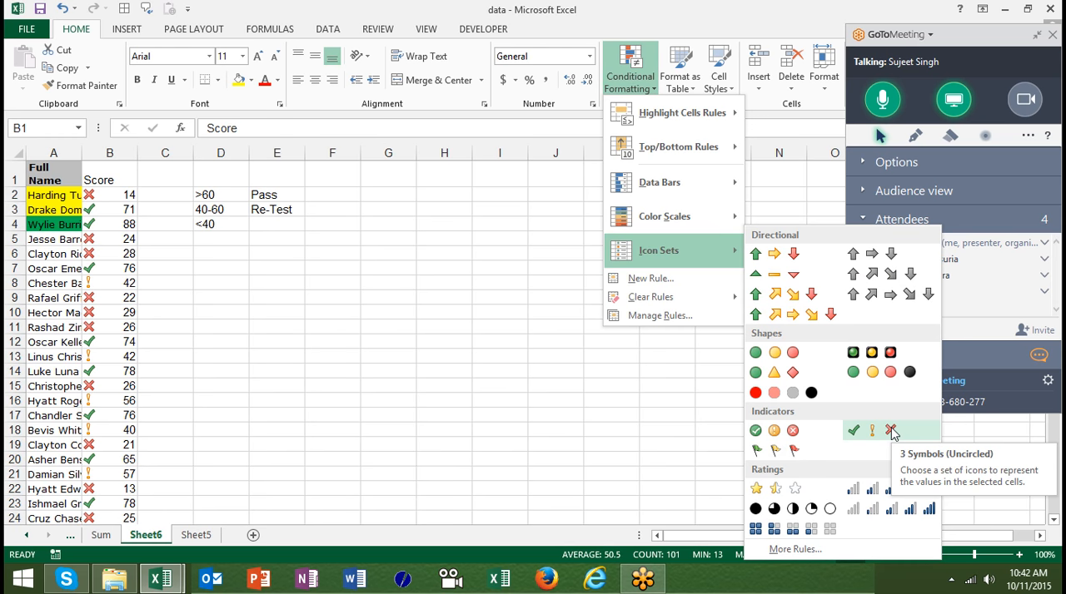
{"action": "left_click", "coordinate": [891, 431]}
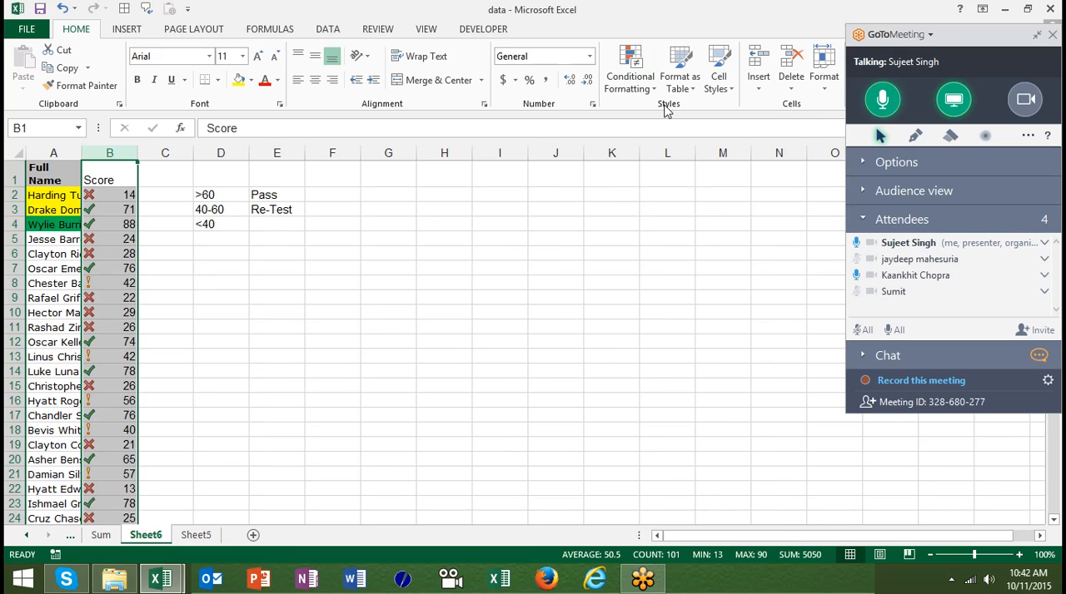
- Open the Score column's icon set rule for editing and change both threshold types to Number
{"action": "left_click", "coordinate": [632, 76]}
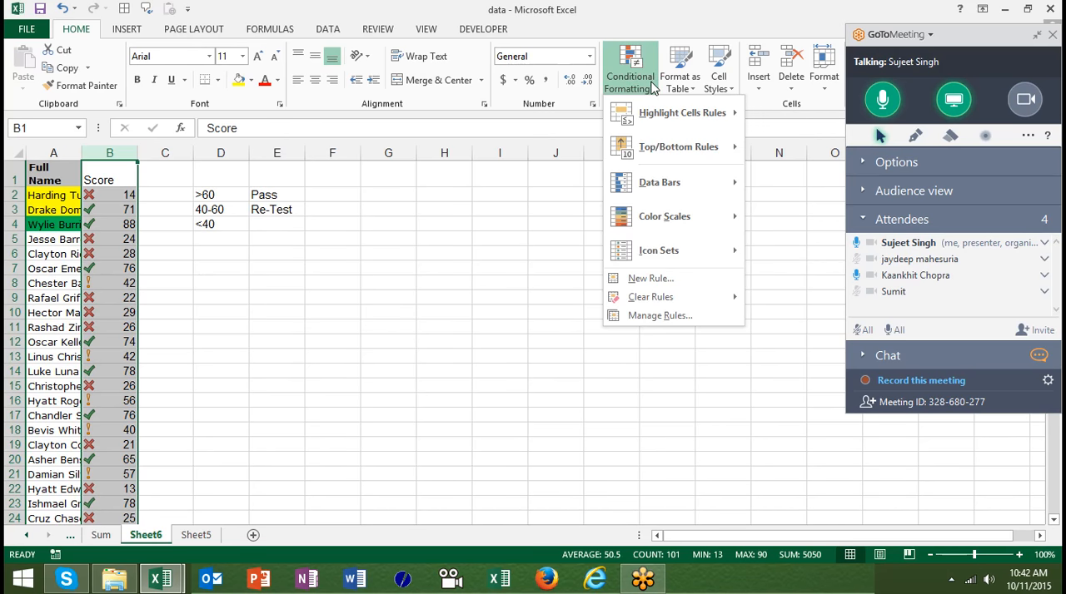
{"action": "left_click", "coordinate": [667, 317]}
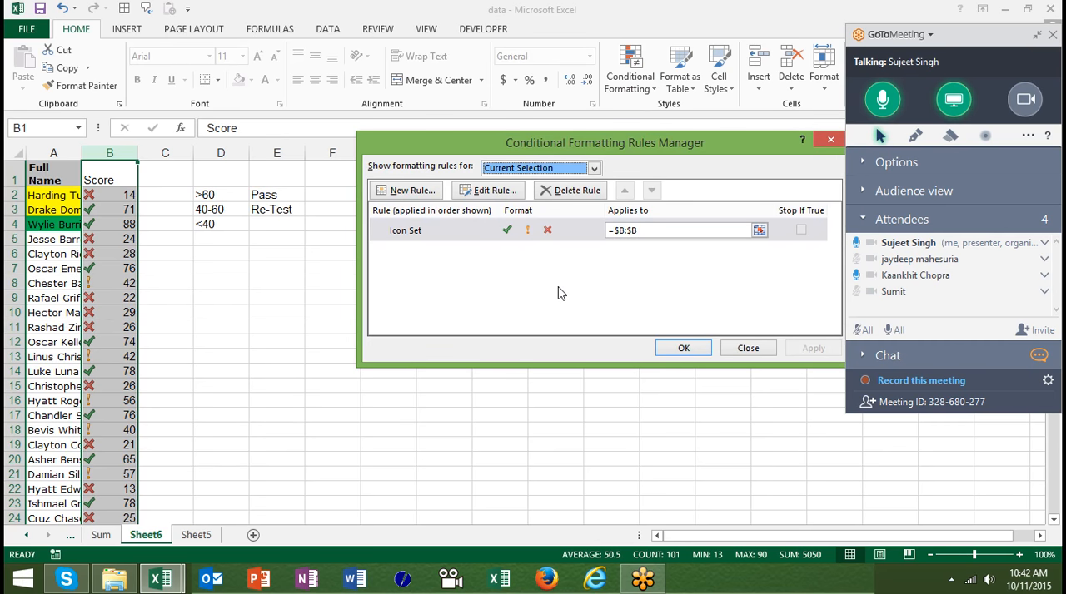
{"action": "double_click", "coordinate": [535, 232]}
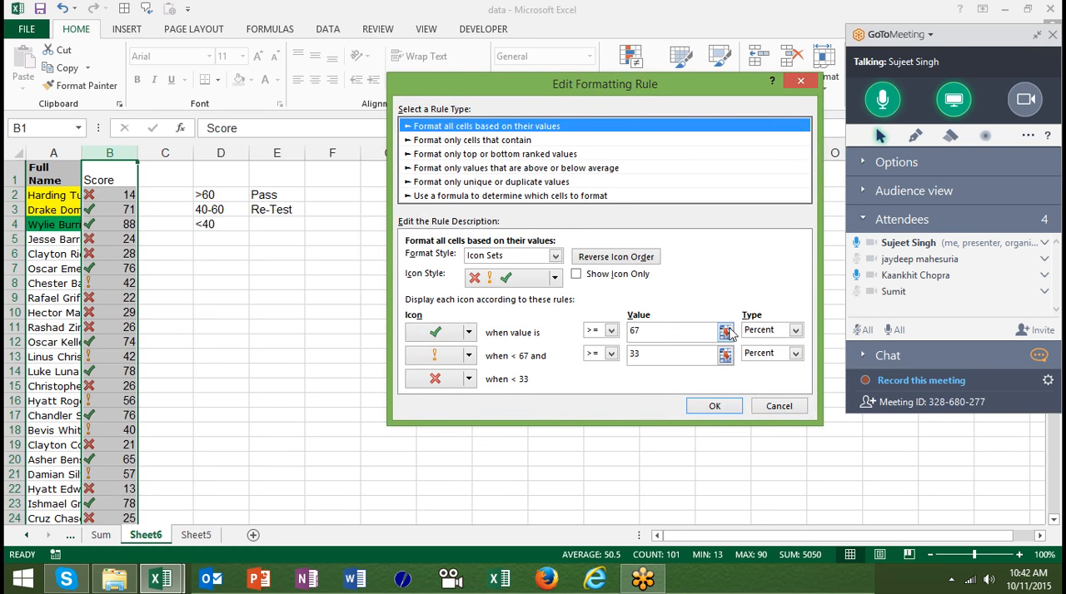
{"action": "left_click", "coordinate": [760, 334]}
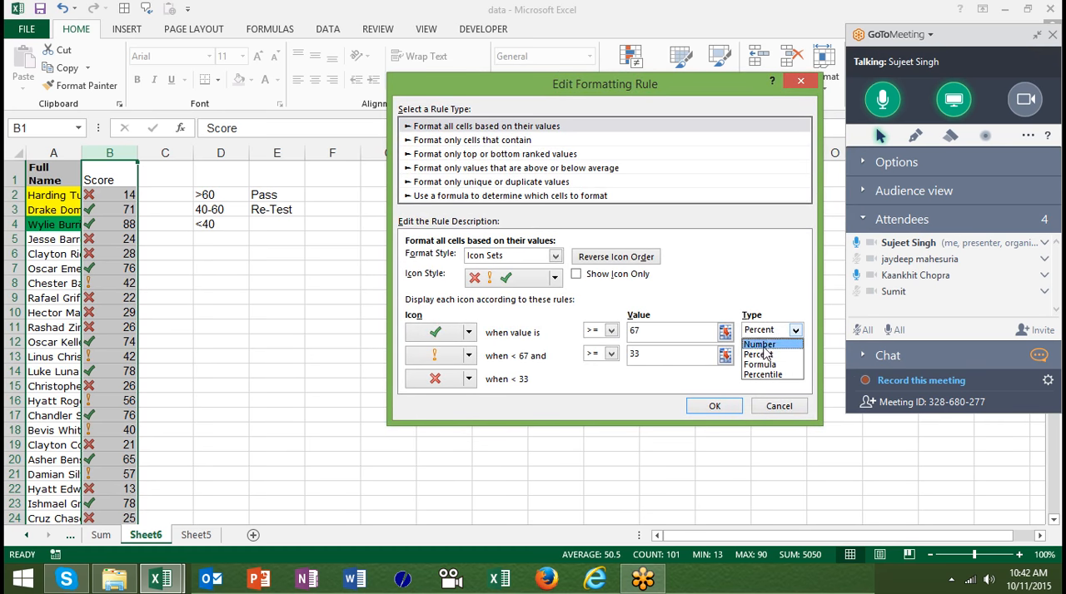
{"action": "left_click", "coordinate": [760, 344]}
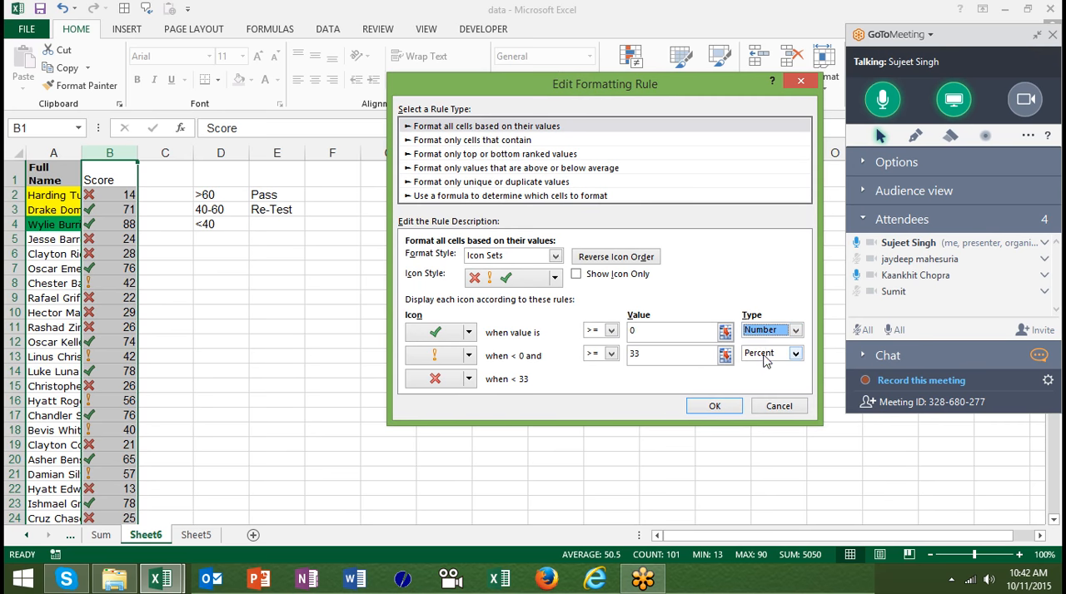
{"action": "left_click", "coordinate": [762, 354]}
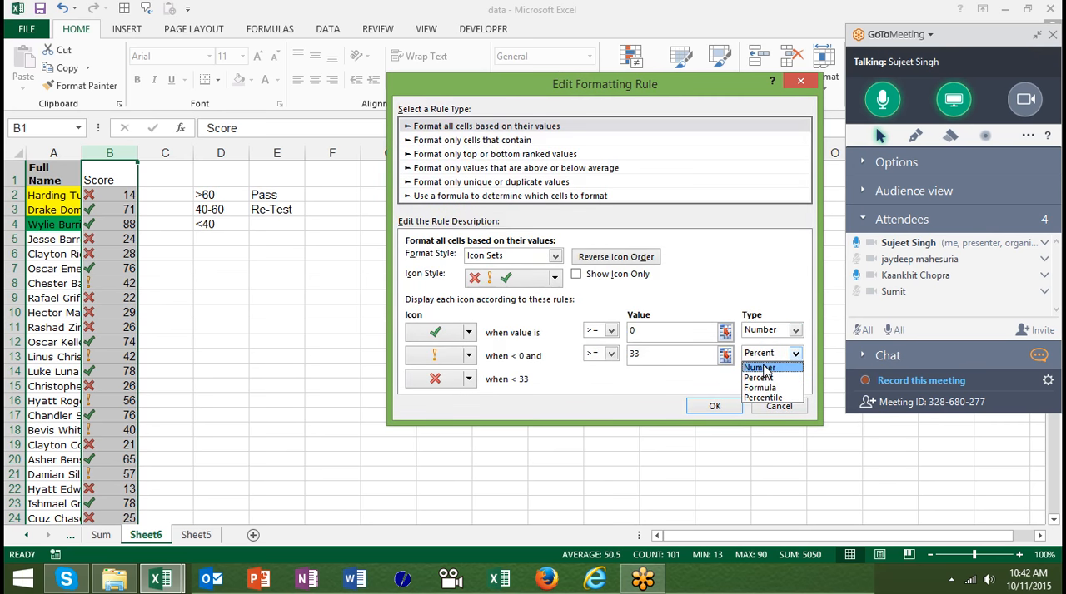
{"action": "left_click", "coordinate": [763, 369]}
- Set the icon thresholds to >= 60 for the check mark and >= 40 for the exclamation mark, and apply the edited rule
{"action": "left_click", "coordinate": [684, 329]}
{"action": "key", "text": "BackSpace"}
{"action": "type", "text": "60"}
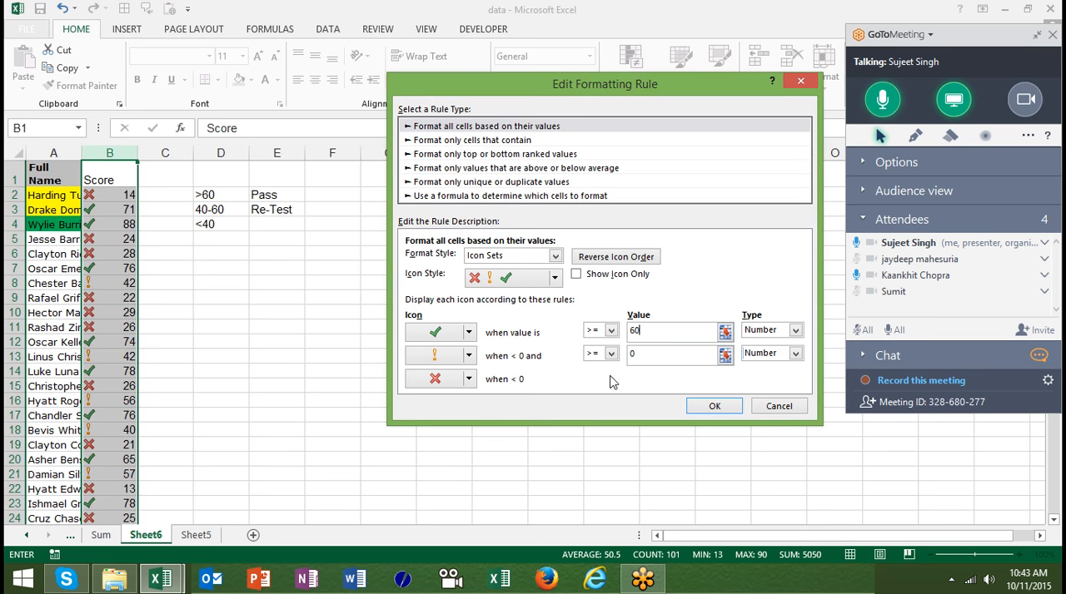
{"action": "left_click", "coordinate": [637, 358]}
{"action": "key", "text": "BackSpace"}
{"action": "type", "text": "40"}
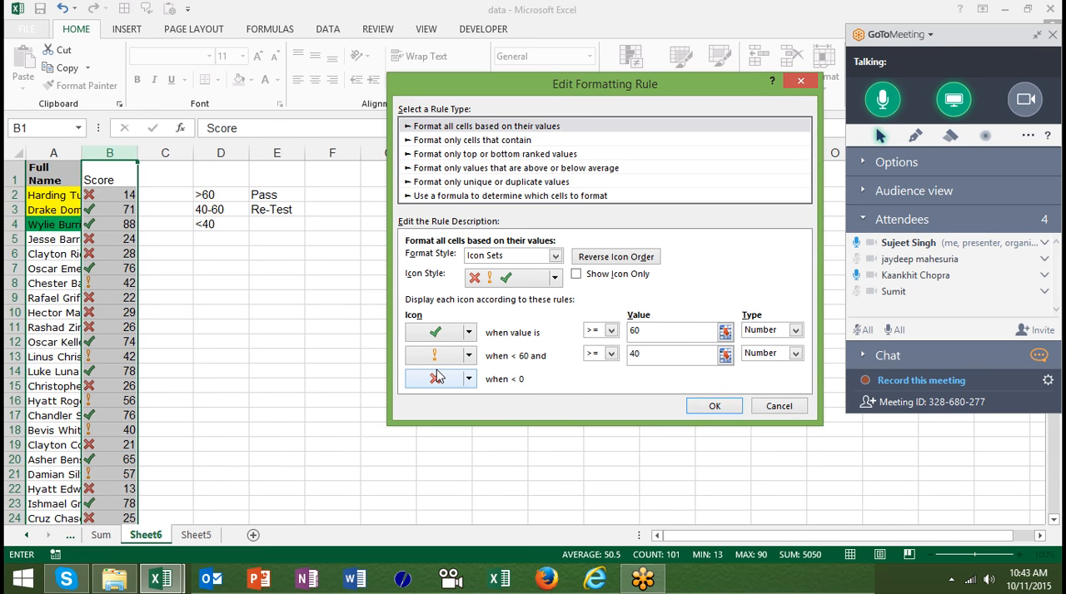
{"action": "left_click", "coordinate": [702, 404]}
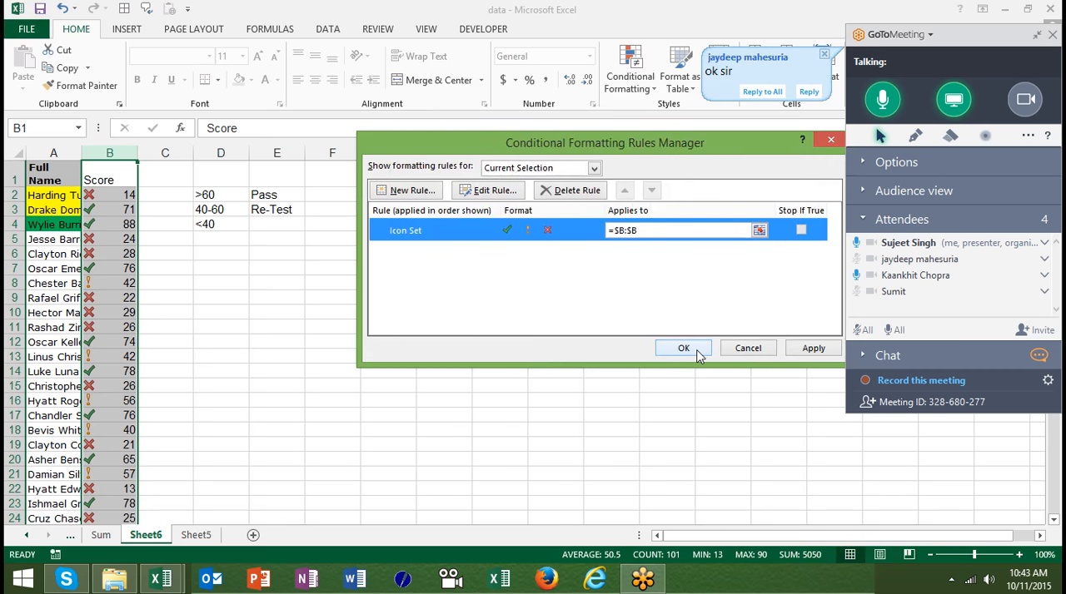
{"action": "left_click", "coordinate": [696, 350]}
- Look through the conditional formatting categories: Highlight Cells Rules, Top/Bottom Rules, Data Bars, Color Scales and Icon Sets
{"action": "left_click", "coordinate": [630, 68]}
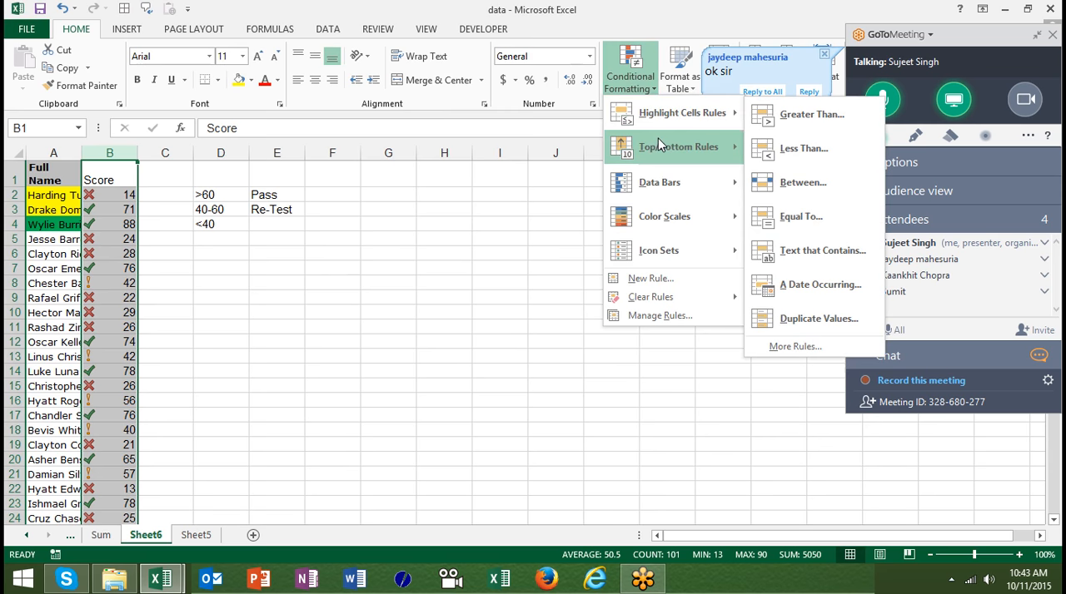
{"action": "mouse_move", "coordinate": [657, 143]}
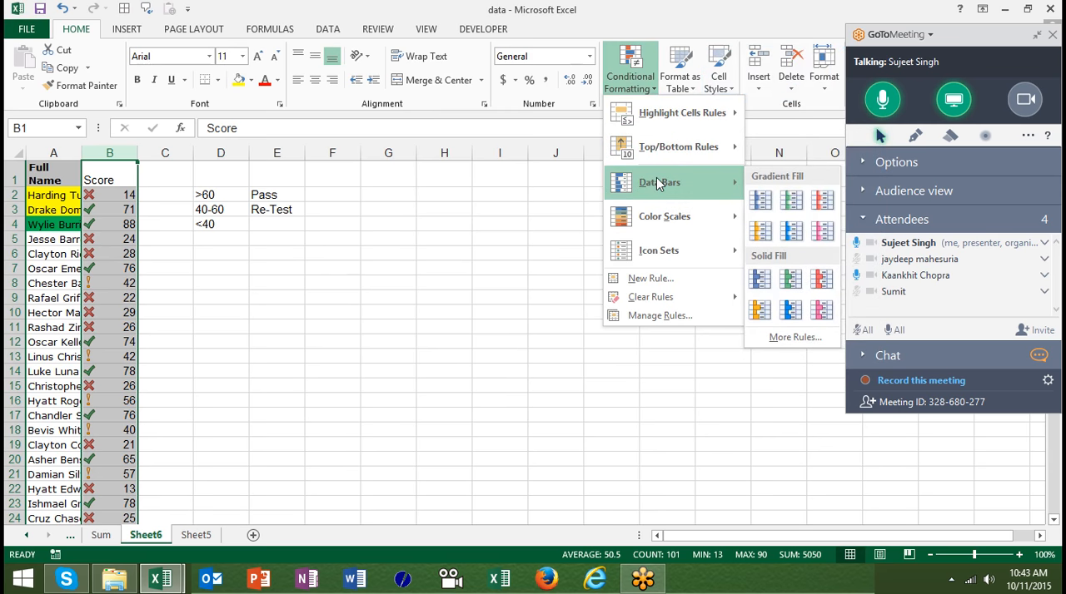
{"action": "mouse_move", "coordinate": [664, 215]}
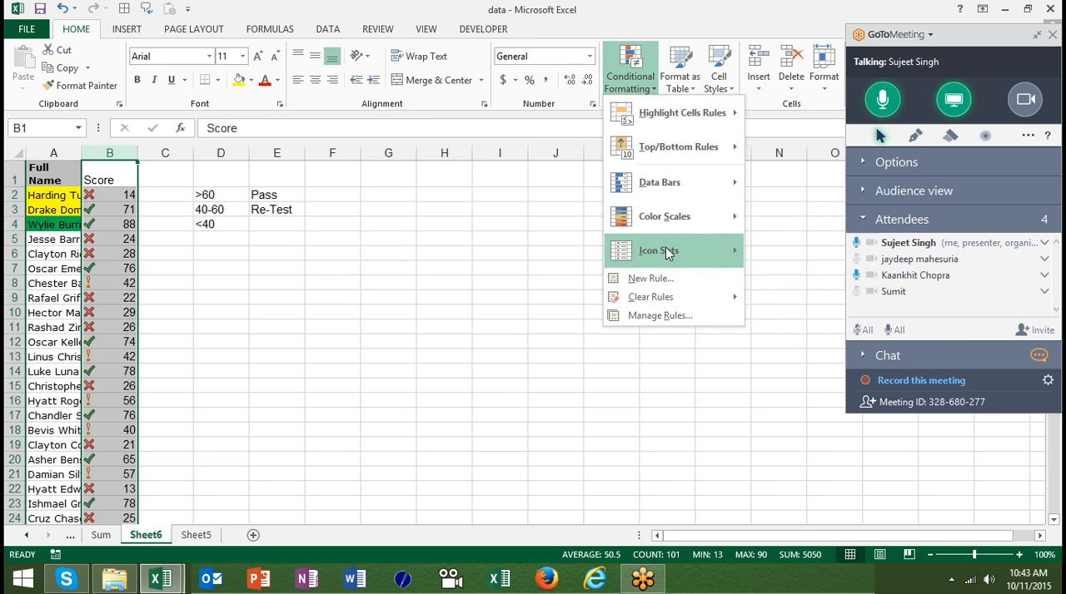
{"action": "mouse_move", "coordinate": [666, 252]}
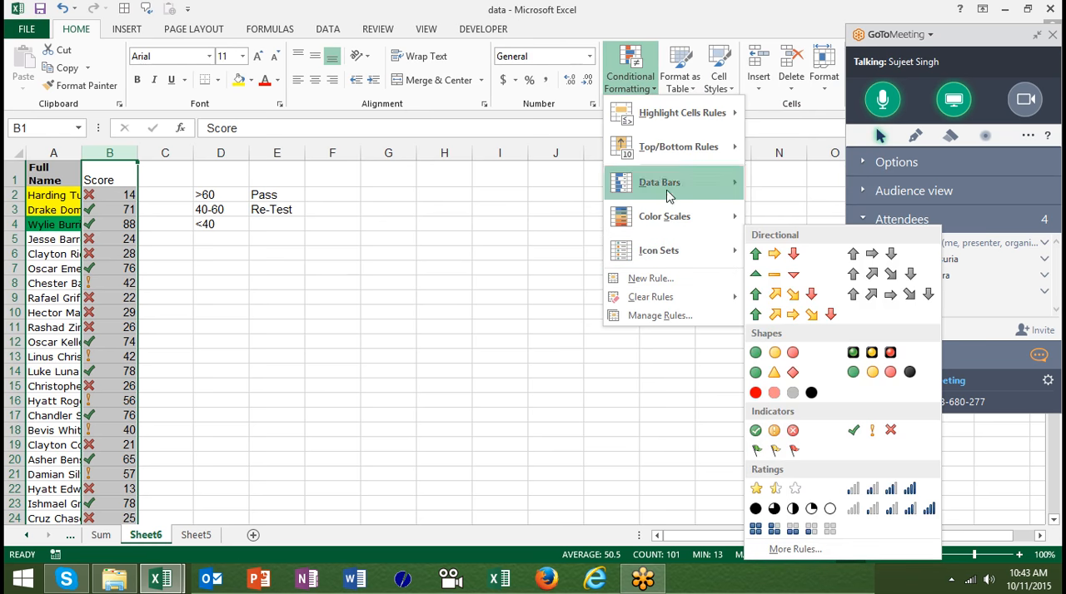
{"action": "mouse_move", "coordinate": [670, 110]}
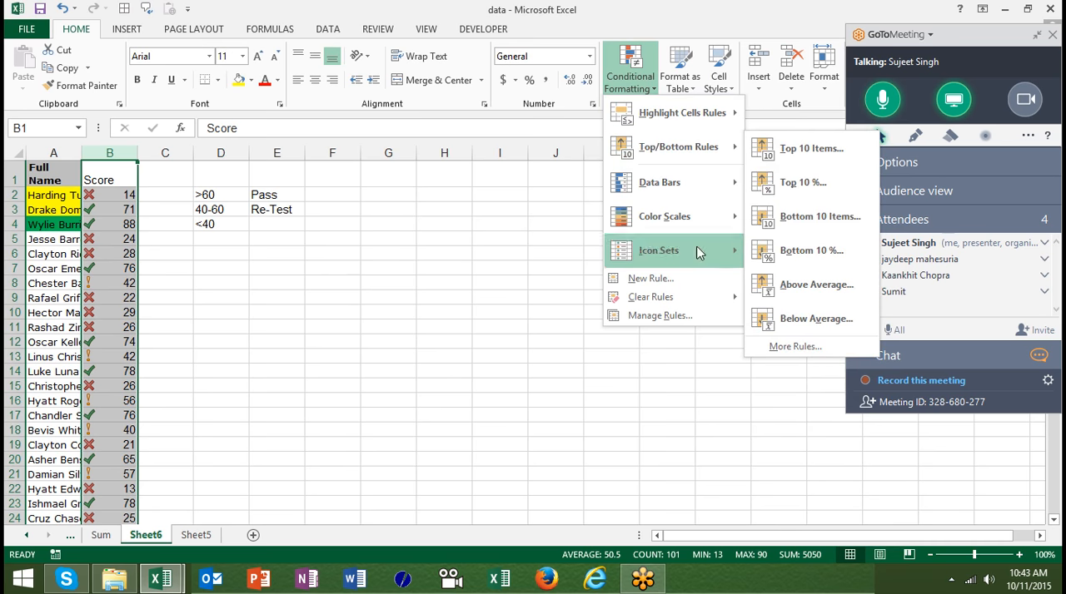
{"action": "mouse_move", "coordinate": [689, 231]}
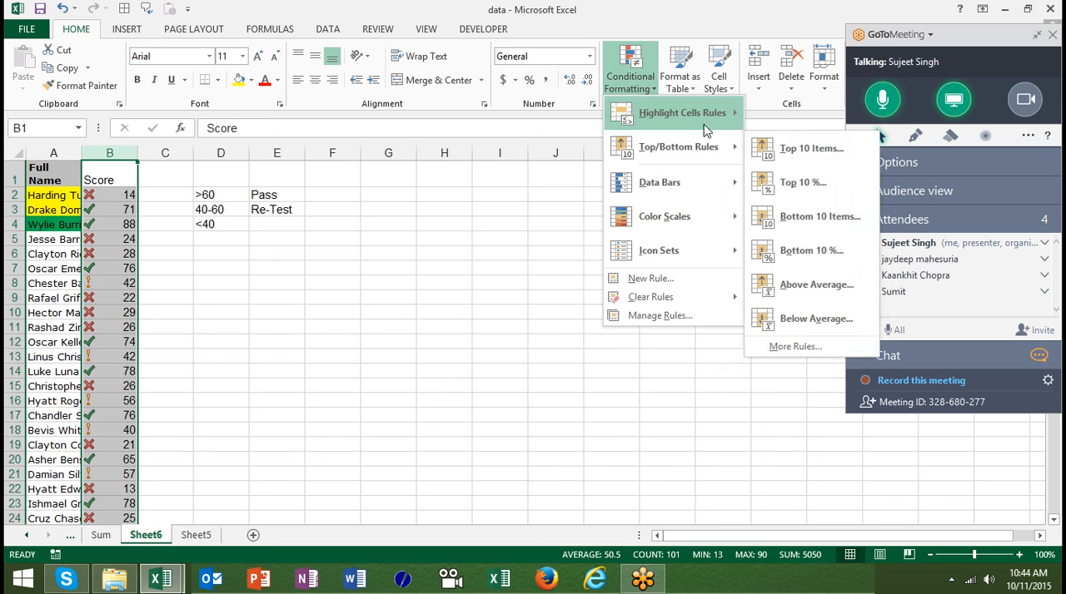
{"action": "mouse_move", "coordinate": [705, 125]}
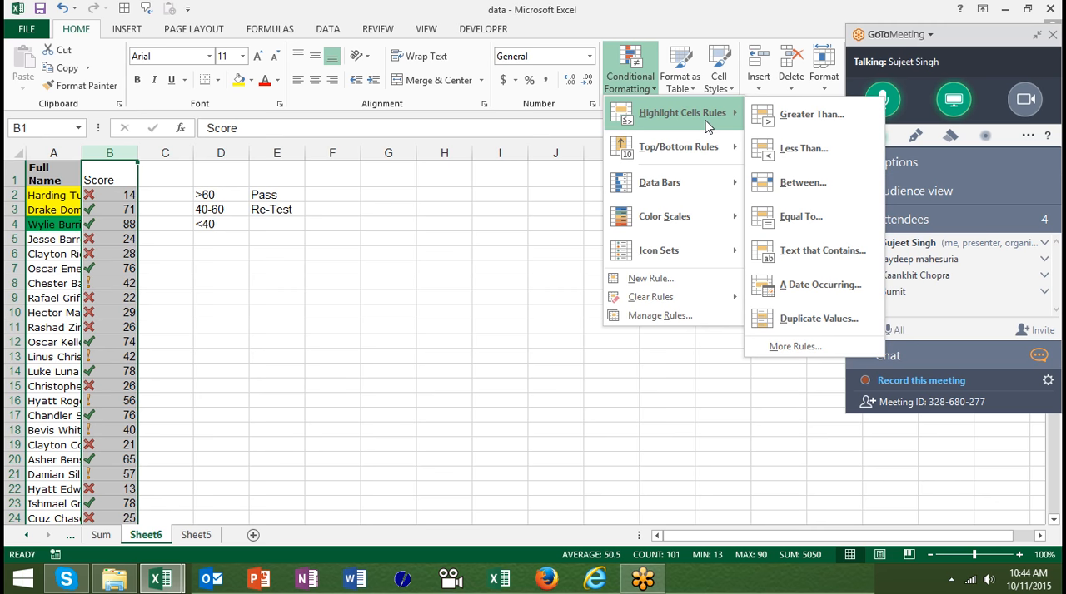
- Start a new rule of type Format only cells that contain for the Score column and view the cell value comparisons
{"action": "left_click", "coordinate": [671, 280]}
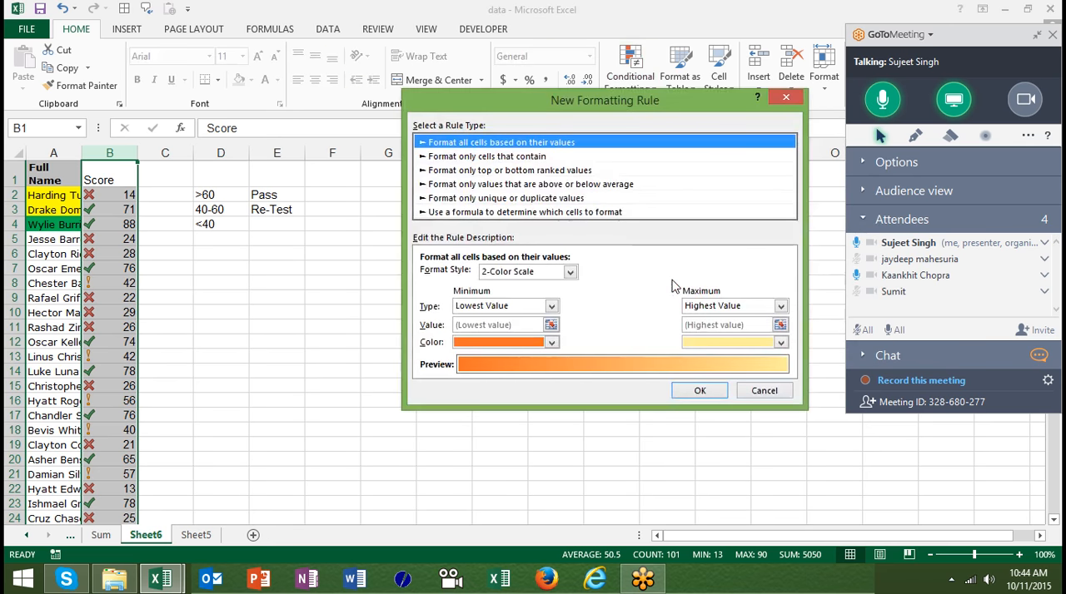
{"action": "left_click", "coordinate": [510, 158]}
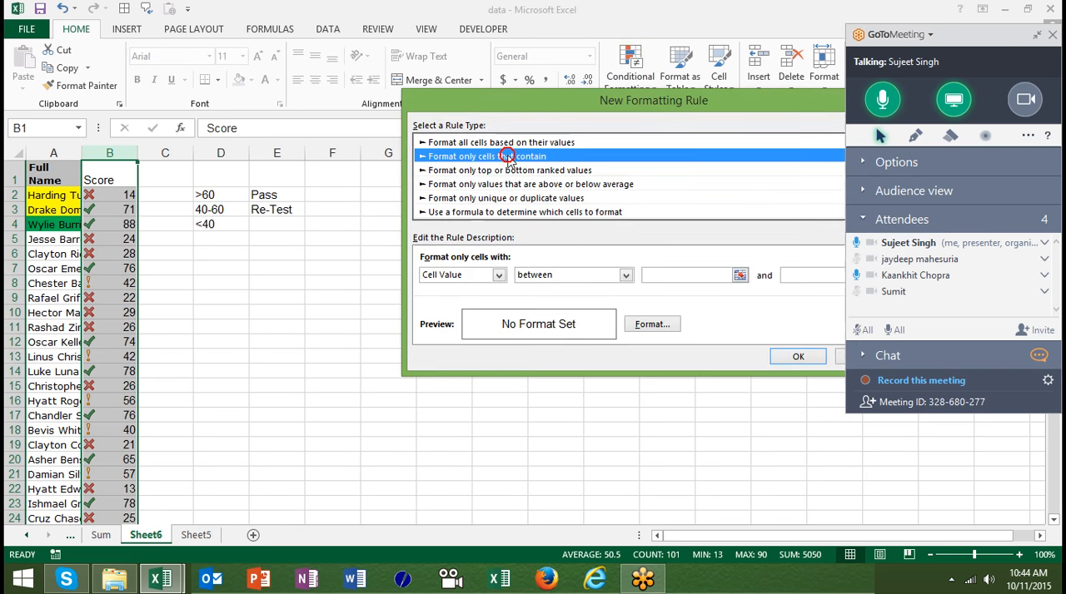
{"action": "left_click", "coordinate": [531, 283]}
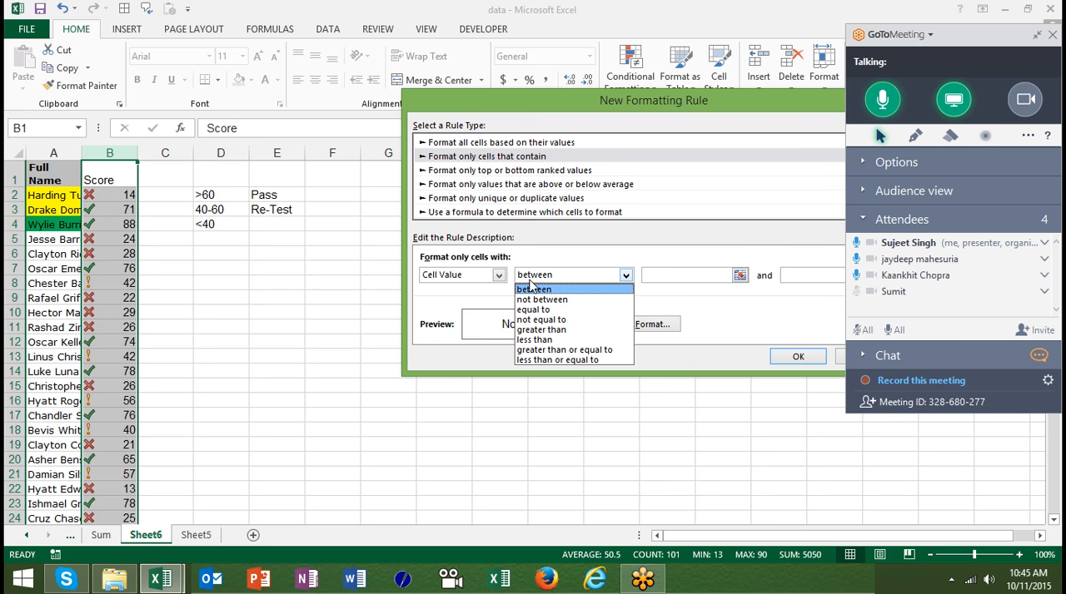
{"action": "left_click", "coordinate": [481, 276]}
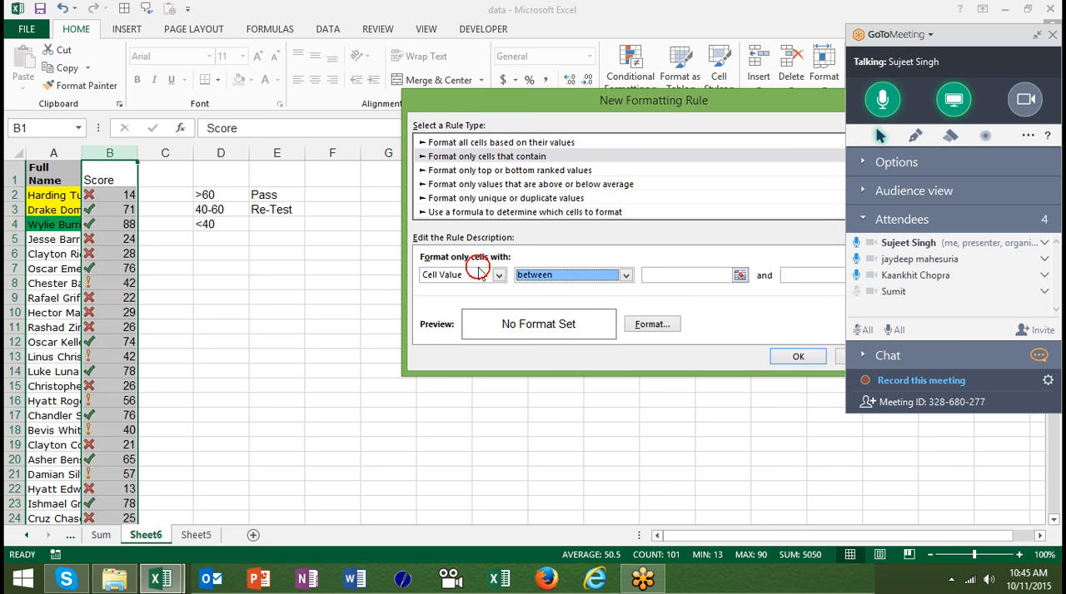
- Try the Specific Text condition with the not containing comparison, and view the rule's format settings without choosing a format
{"action": "left_click", "coordinate": [479, 276]}
{"action": "left_click", "coordinate": [478, 276]}
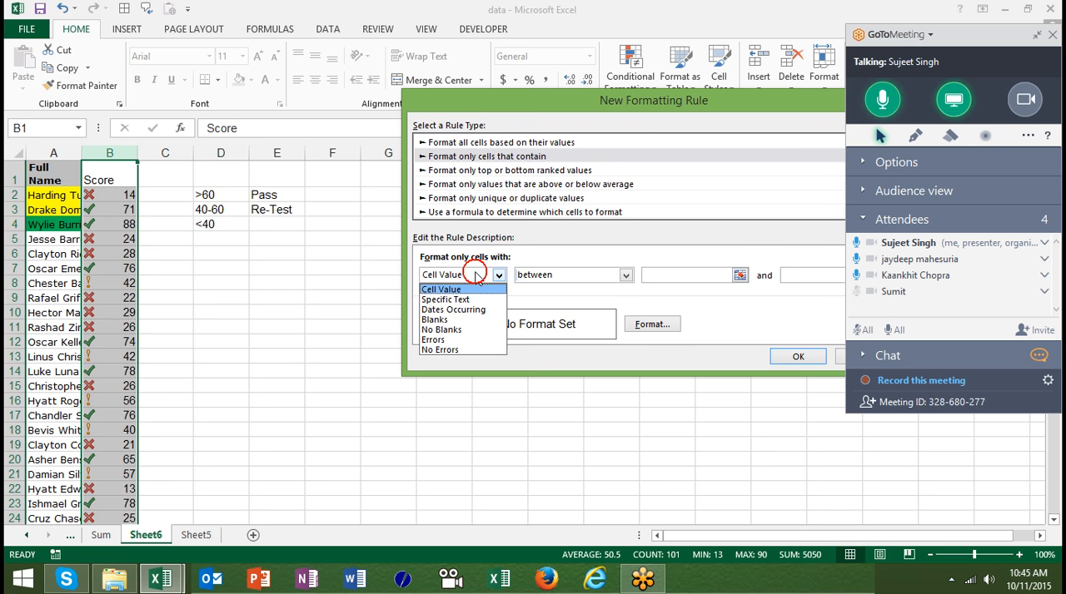
{"action": "left_click", "coordinate": [464, 295]}
{"action": "left_click", "coordinate": [539, 284]}
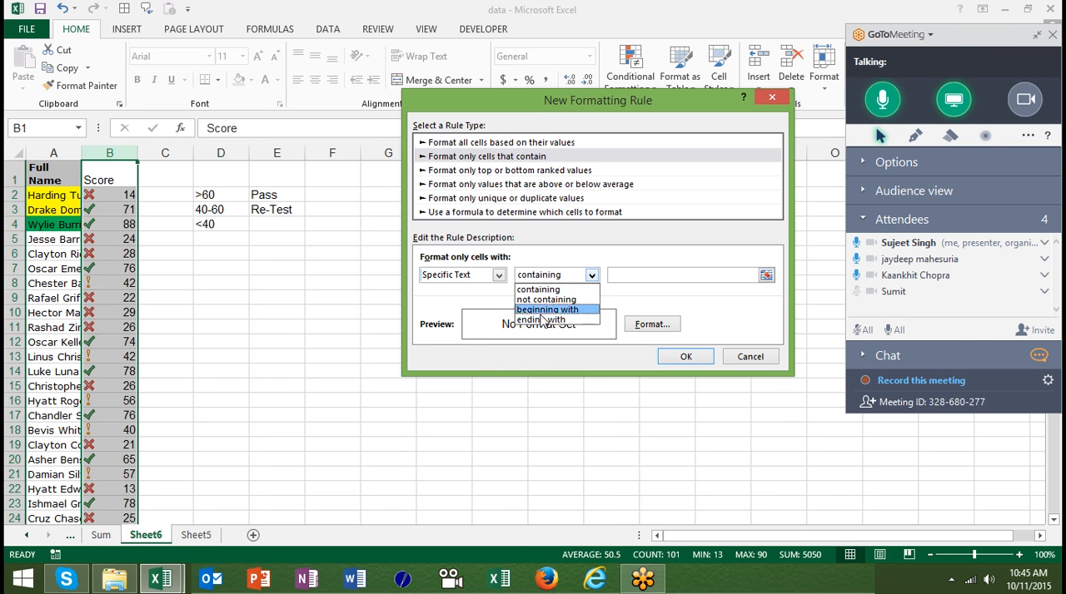
{"action": "left_click", "coordinate": [547, 302]}
{"action": "left_click", "coordinate": [626, 283]}
{"action": "left_click", "coordinate": [652, 324]}
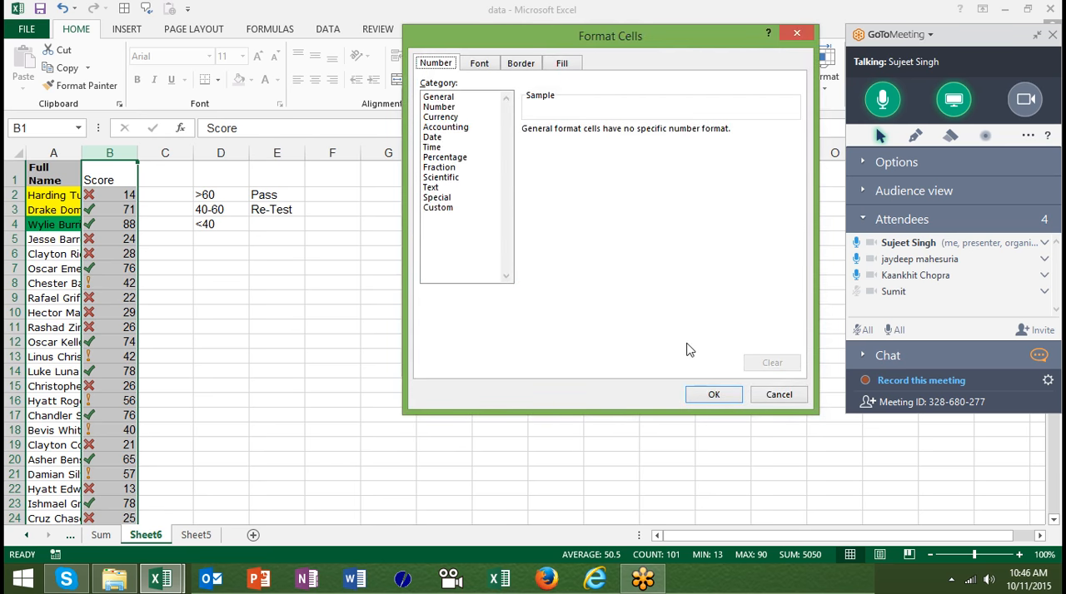
{"action": "left_click", "coordinate": [782, 396]}
- View the Dates Occurring and Blanks conditions and the formula rule type, then close the new rule without creating it
{"action": "left_click", "coordinate": [450, 278]}
{"action": "left_click", "coordinate": [450, 279]}
{"action": "left_click", "coordinate": [450, 279]}
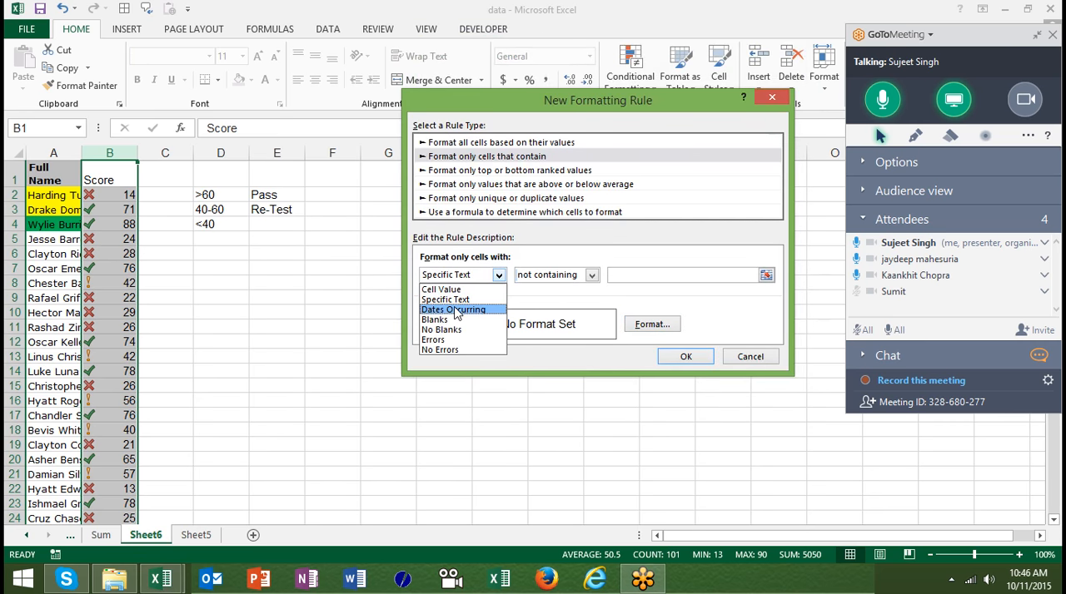
{"action": "left_click", "coordinate": [454, 310]}
{"action": "left_click", "coordinate": [463, 275]}
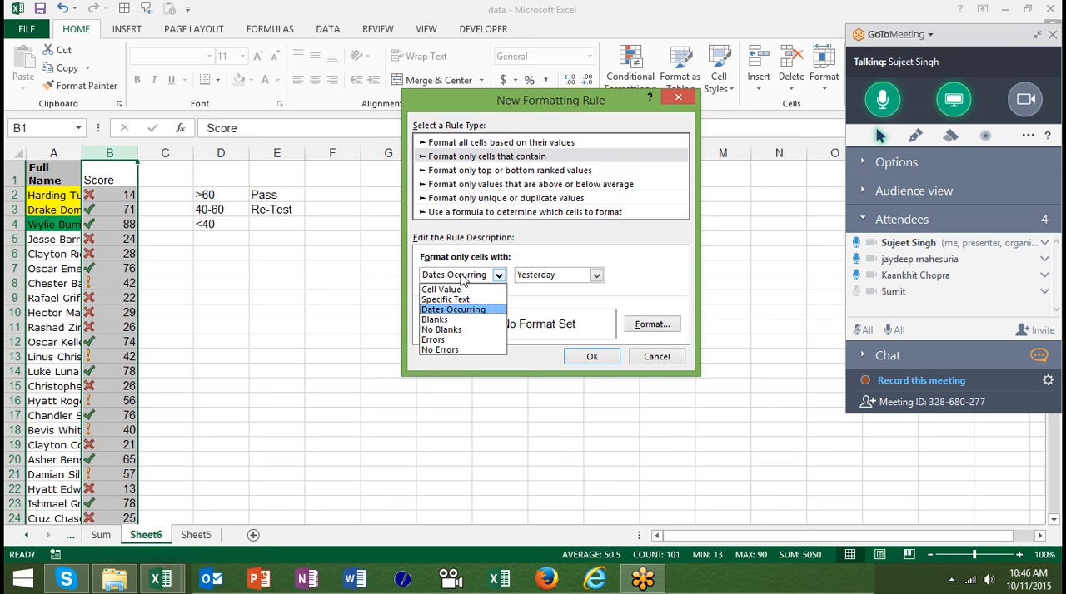
{"action": "left_click", "coordinate": [458, 320]}
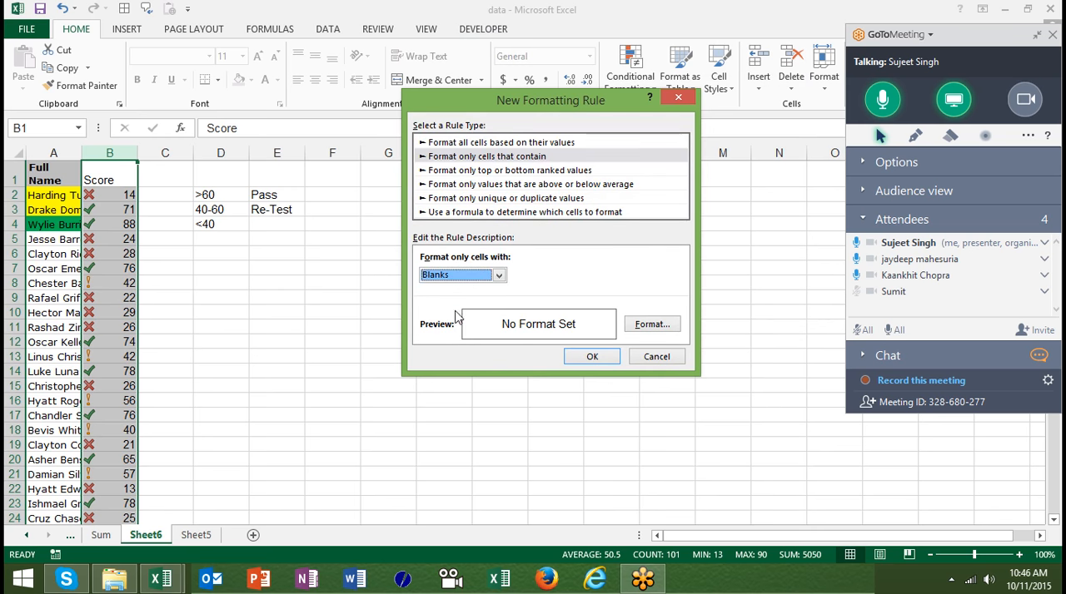
{"action": "left_click", "coordinate": [458, 276]}
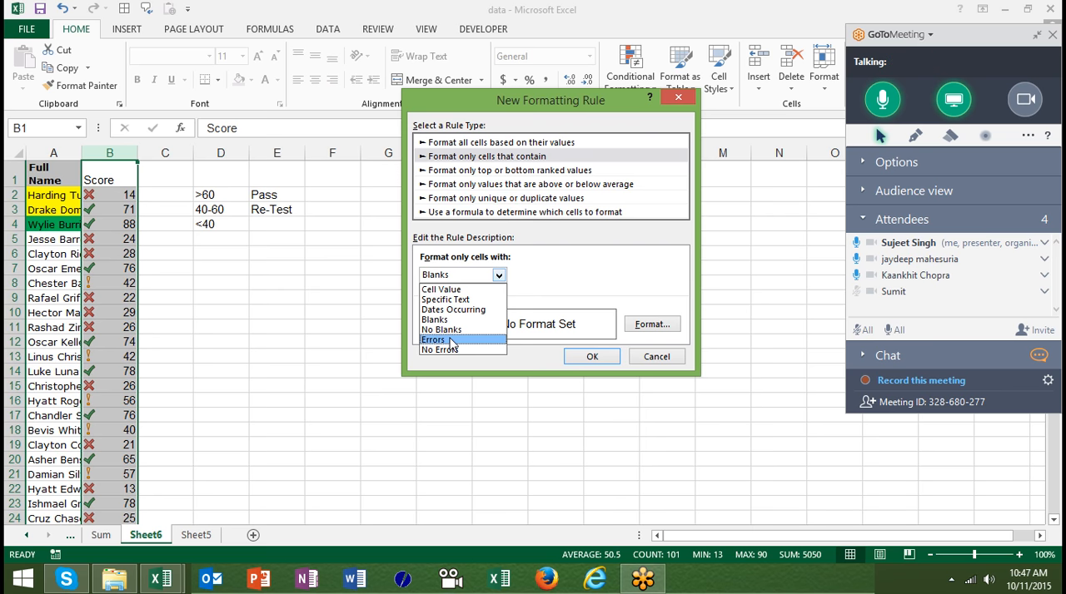
{"action": "key", "text": "Escape"}
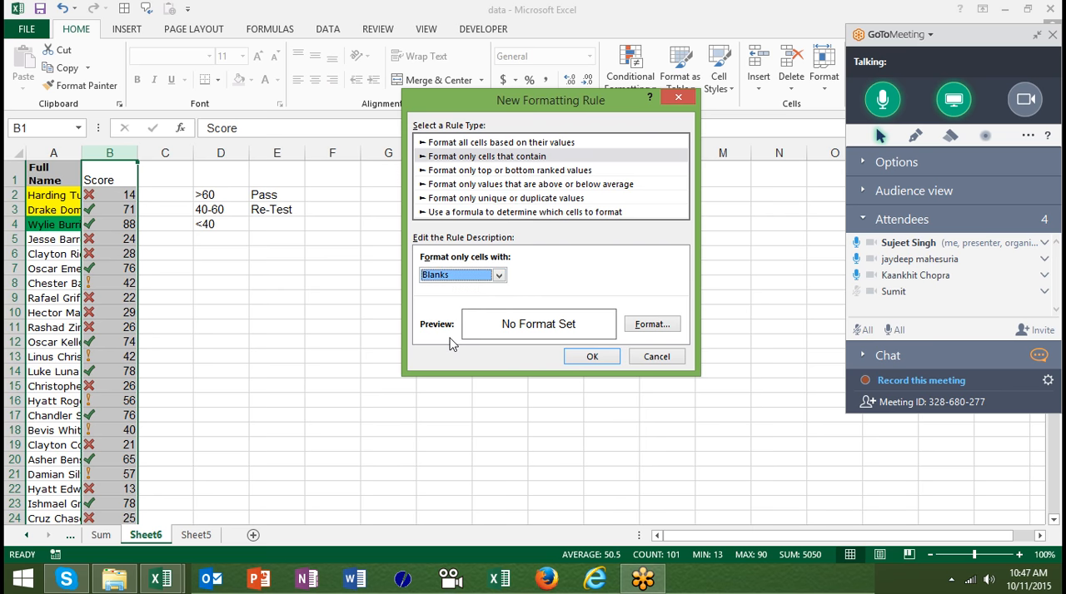
{"action": "left_click", "coordinate": [497, 212]}
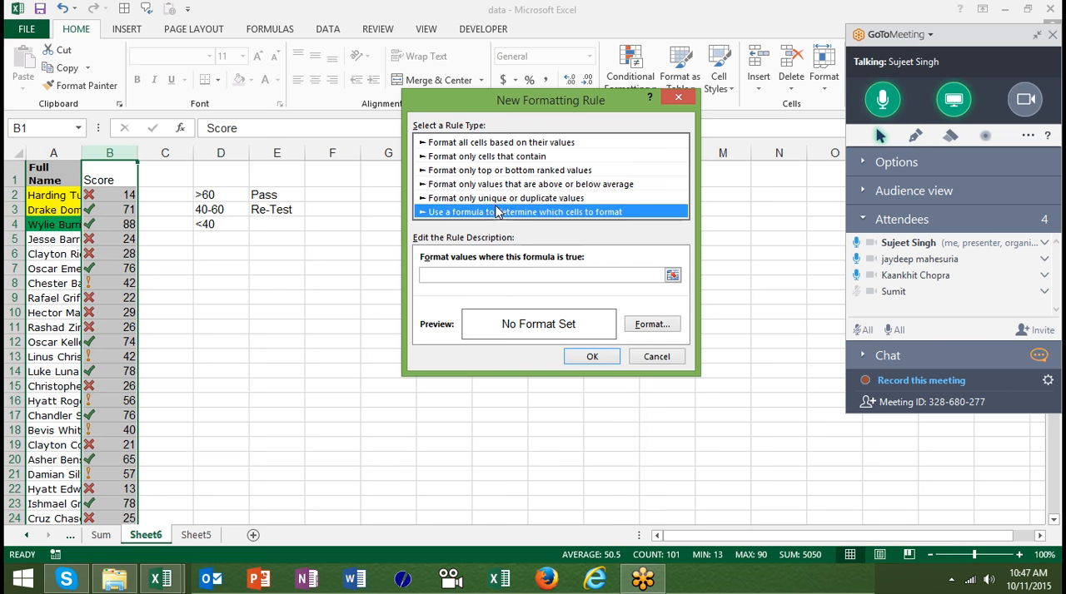
{"action": "key", "text": "Escape"}
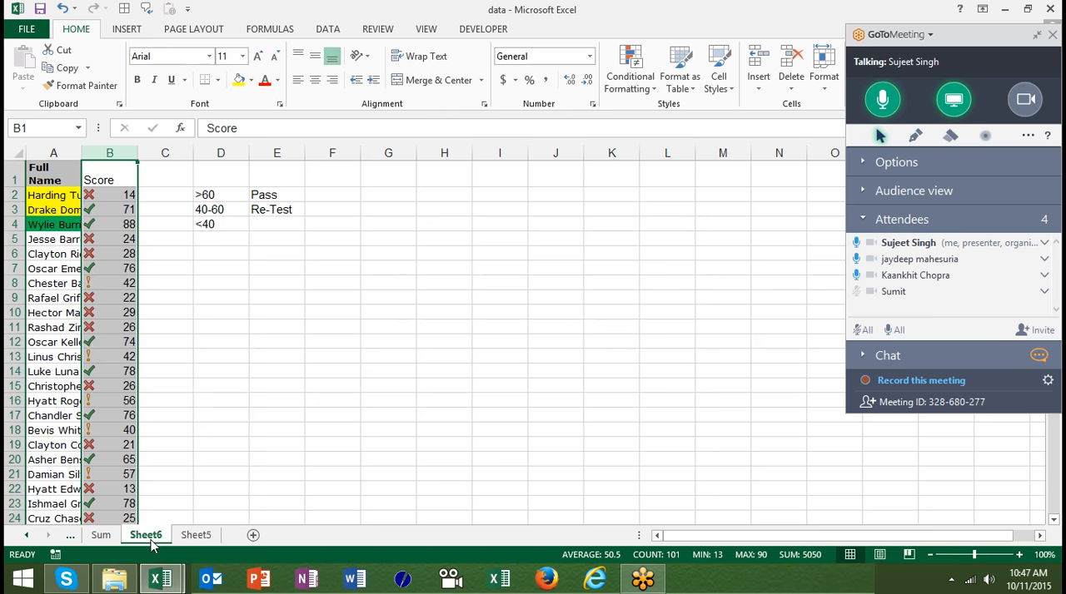
- On the Sum sheet, remove the fill colour from the Full Name column and fit its width to the contents
{"action": "left_click", "coordinate": [100, 537]}
{"action": "key", "text": "Down"}
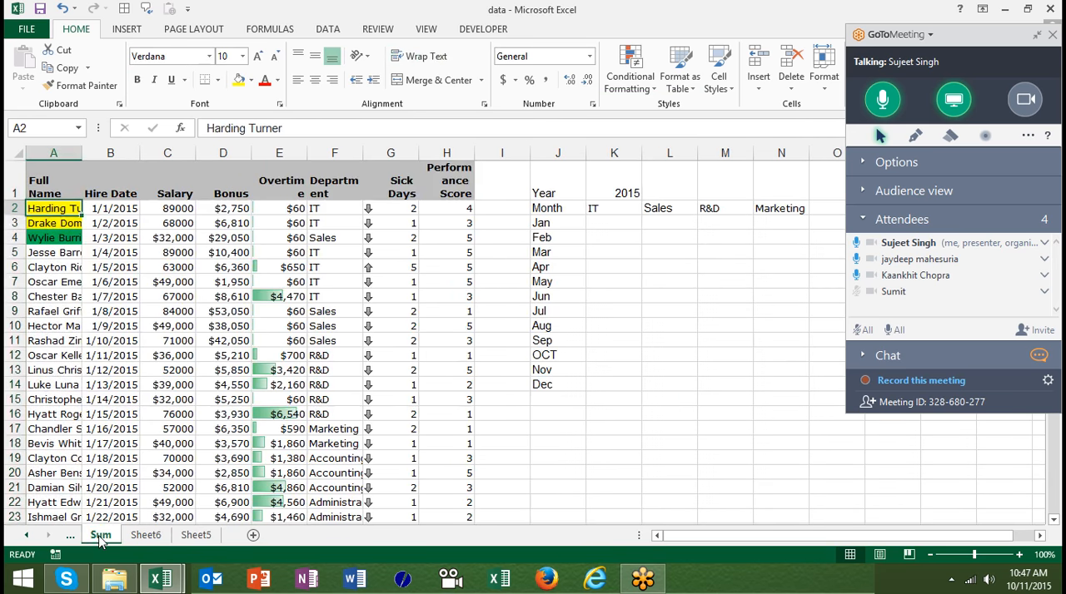
{"action": "left_click", "coordinate": [65, 146]}
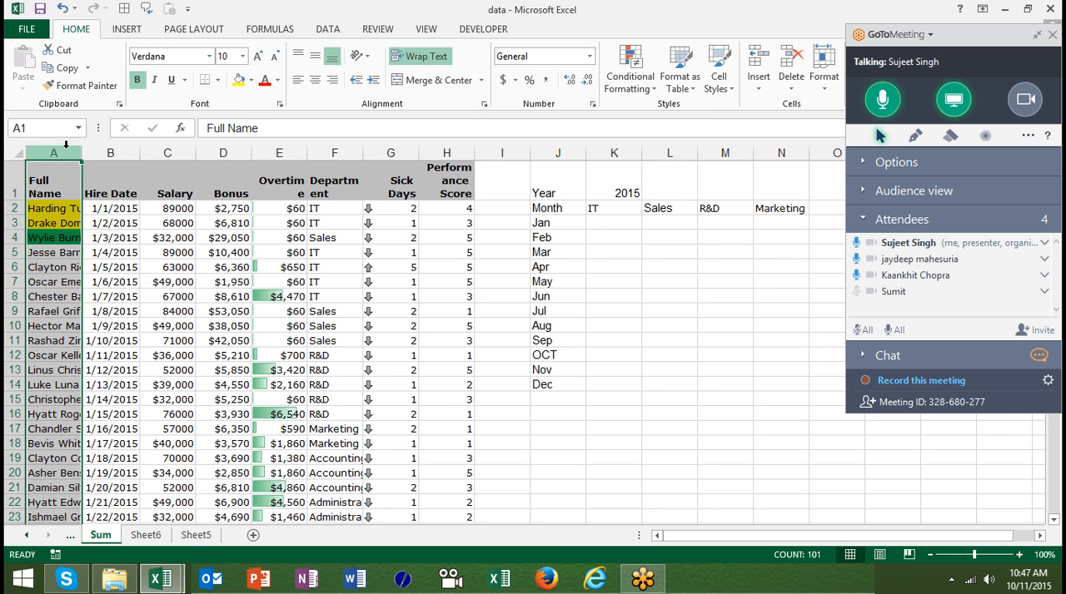
{"action": "left_click", "coordinate": [251, 80]}
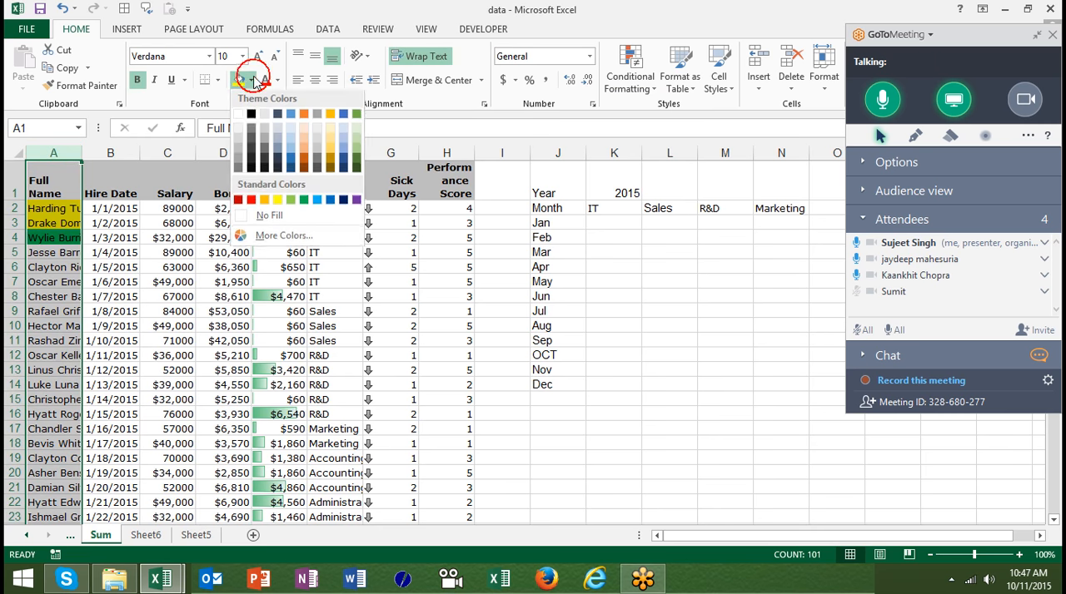
{"action": "left_click", "coordinate": [265, 218]}
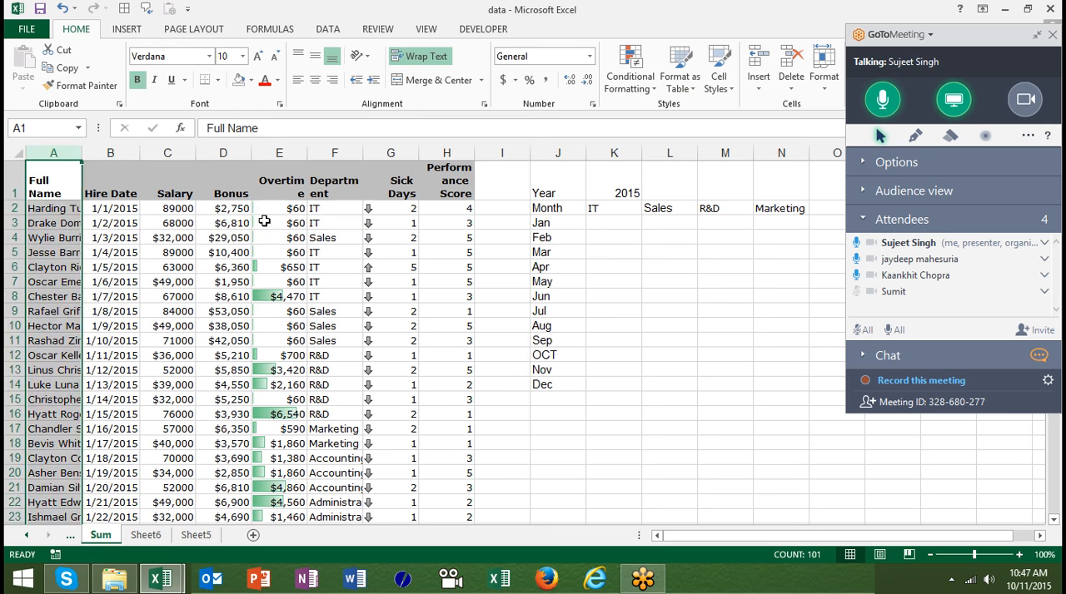
{"action": "double_click", "coordinate": [81, 153]}
- Examine the Salary, Bonus and Overtime cells in row 2, then return to the name in A2
{"action": "left_click", "coordinate": [229, 206]}
{"action": "key", "text": "Right"}
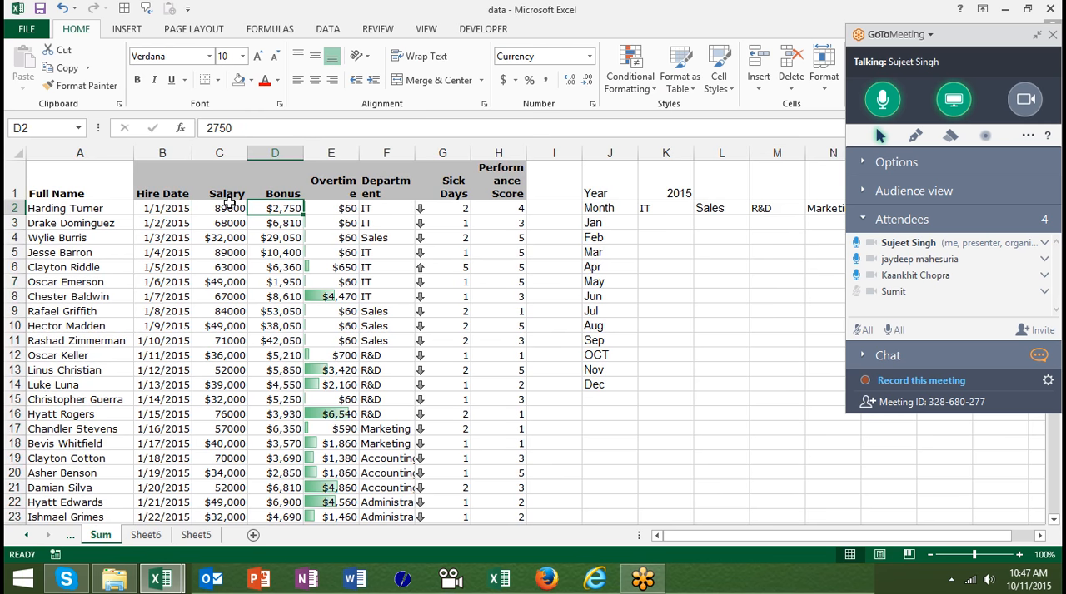
{"action": "key", "text": "Right"}
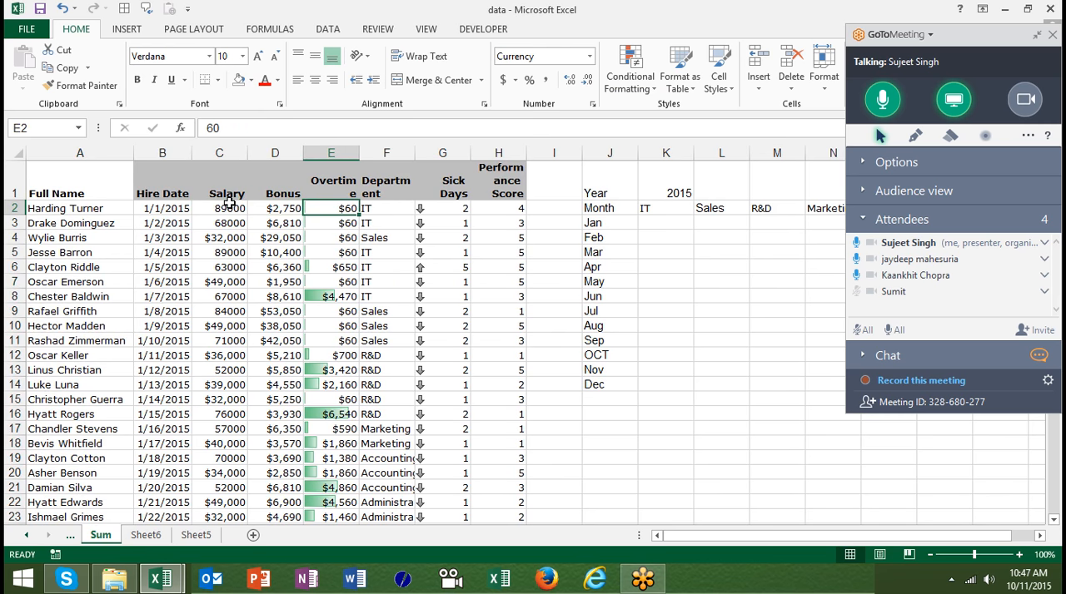
{"action": "key", "text": "shift+Left"}
{"action": "key", "text": "shift+Left"}
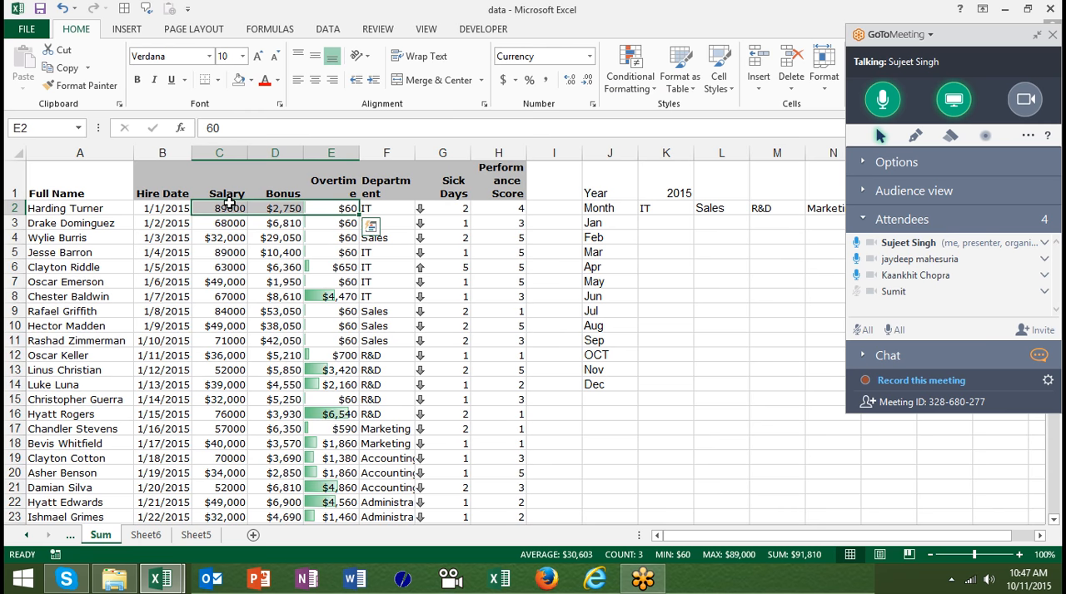
{"action": "key", "text": "Left"}
{"action": "key", "text": "Left"}
{"action": "key", "text": "Left"}
{"action": "key", "text": "Left"}
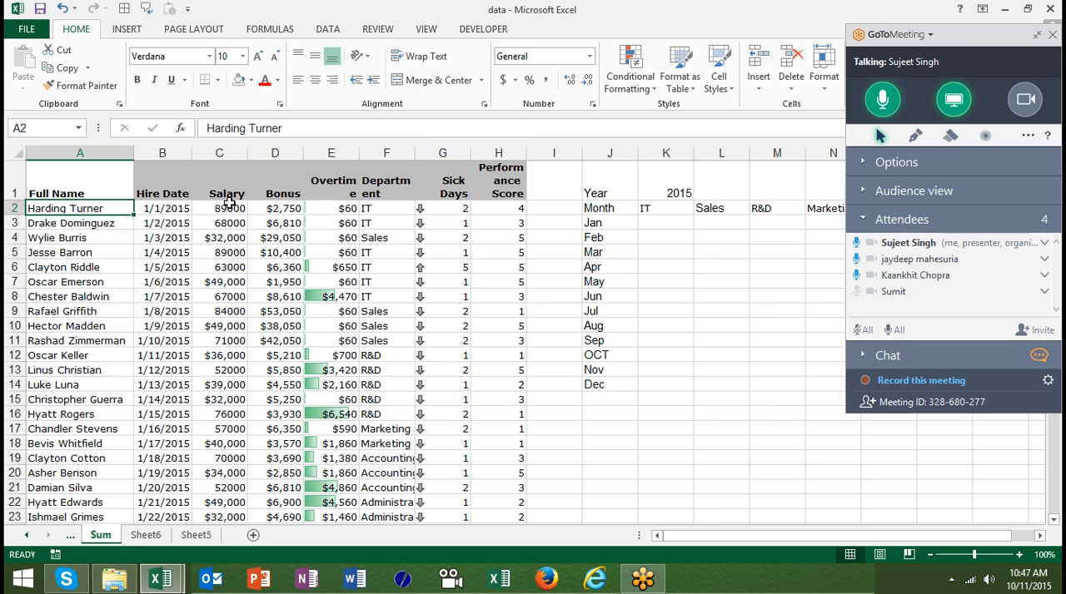
- Start a formula-based conditional formatting rule for A2 with the formula =SUM($C$2:$E$2)>60000
{"action": "left_click", "coordinate": [630, 84]}
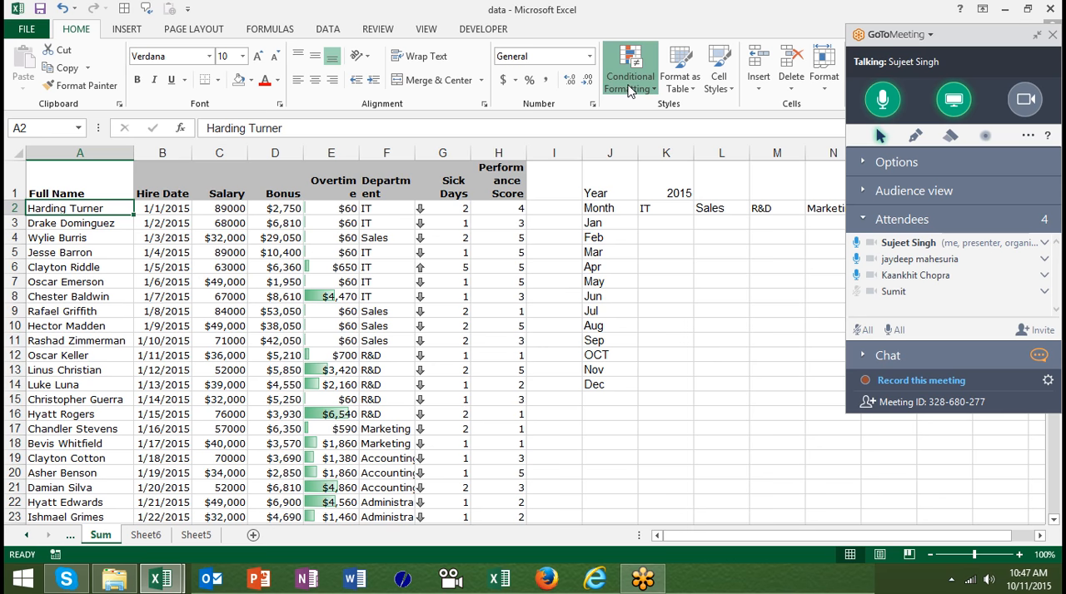
{"action": "left_click", "coordinate": [639, 278]}
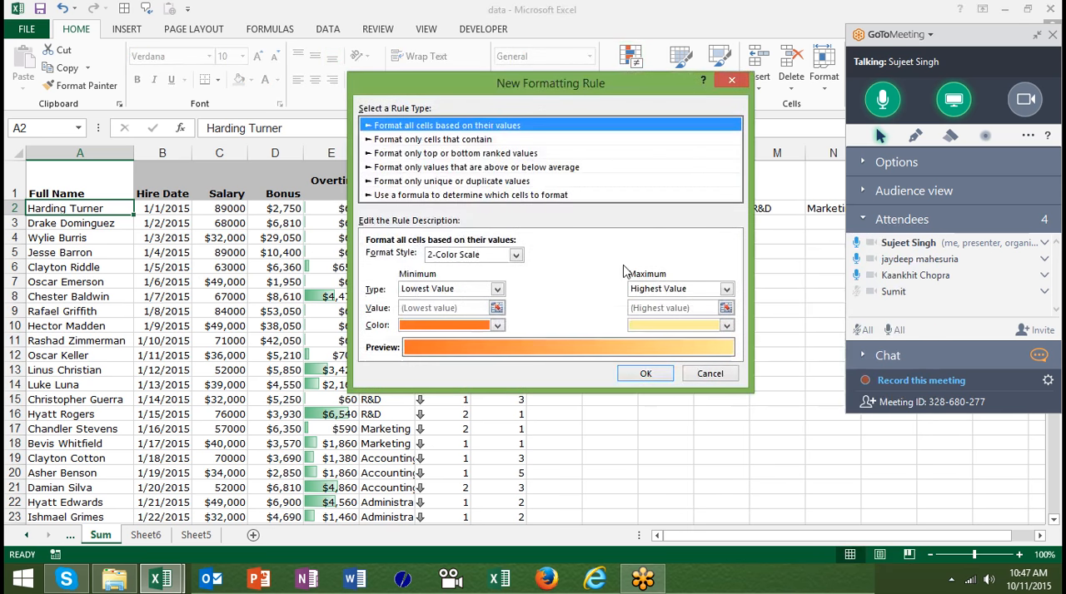
{"action": "left_click", "coordinate": [383, 197]}
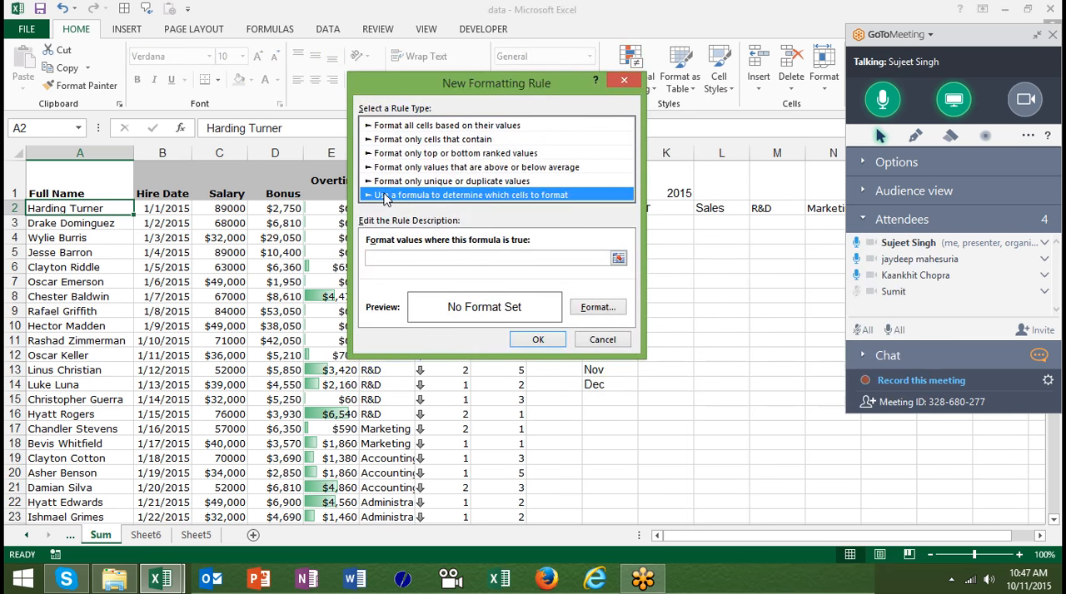
{"action": "left_click", "coordinate": [385, 257]}
{"action": "type", "text": "="}
{"action": "type", "text": "SUME"}
{"action": "key", "text": "BackSpace"}
{"action": "type", "text": "("}
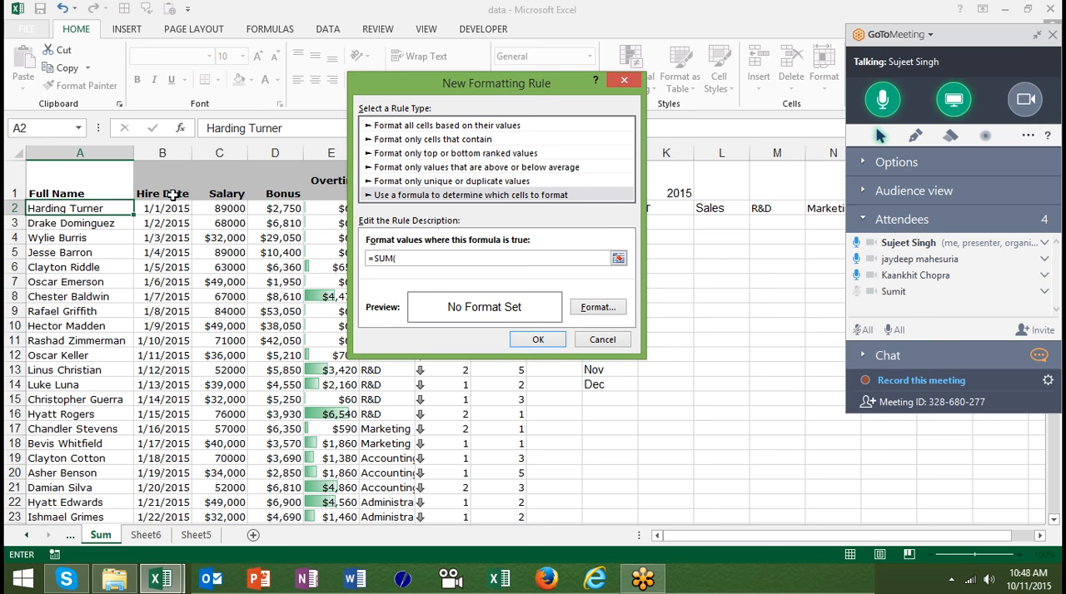
{"action": "left_click", "coordinate": [207, 209]}
{"action": "key", "text": "shift+Right"}
{"action": "key", "text": "shift+Right"}
{"action": "type", "text": ")>"}
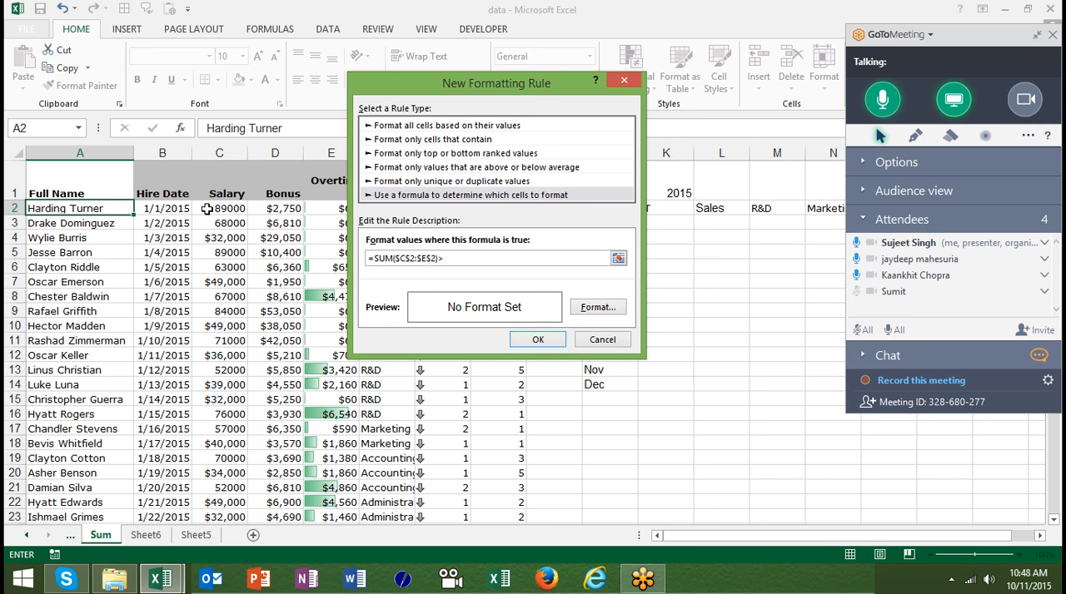
{"action": "type", "text": "60000"}
- Set the formula rule's format to a red background fill
{"action": "left_click", "coordinate": [591, 308]}
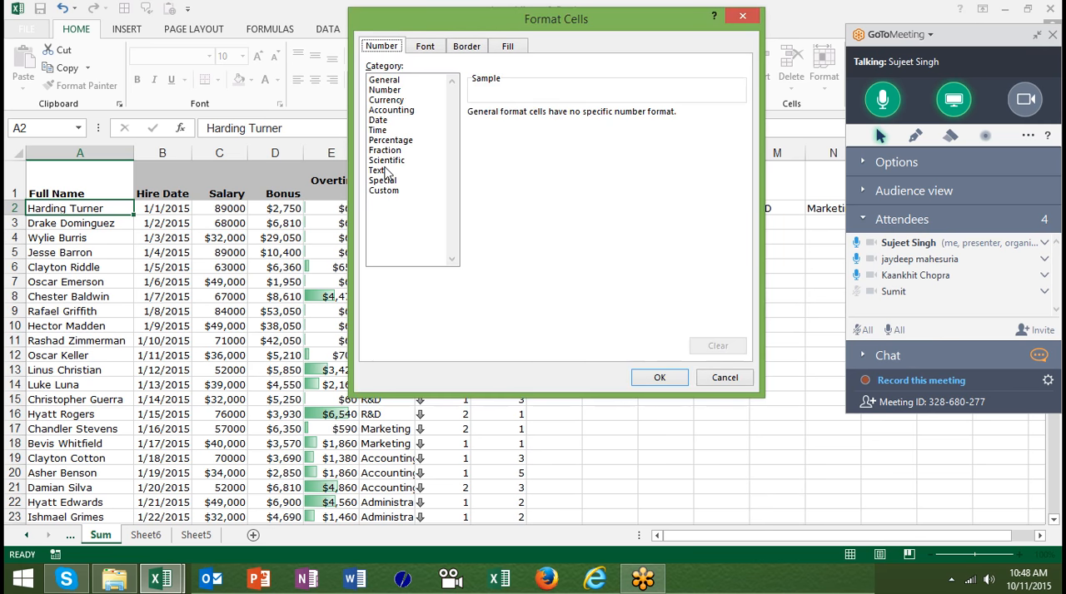
{"action": "left_click", "coordinate": [509, 46]}
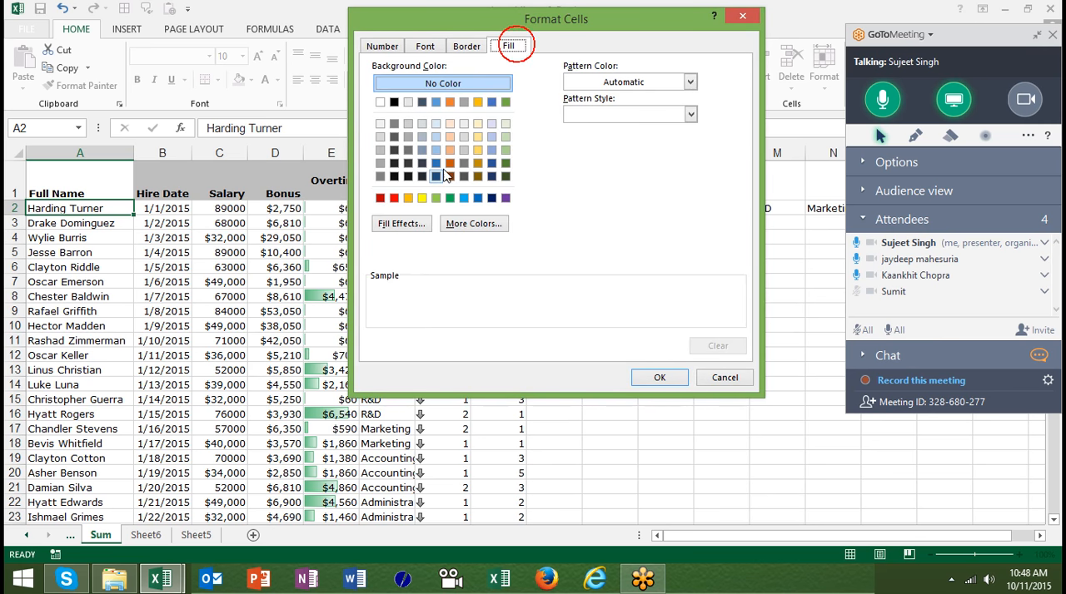
{"action": "left_click", "coordinate": [387, 200]}
{"action": "left_click", "coordinate": [659, 378]}
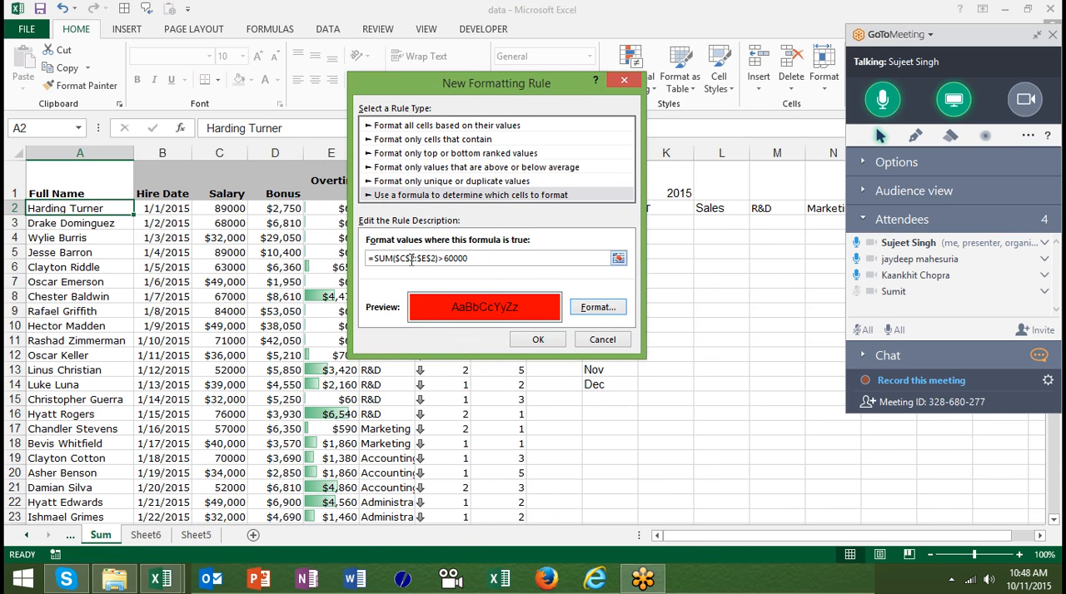
- Make the row references relative so the formula reads =SUM($C2:$E2)>60000, and apply the rule to A2
{"action": "left_click", "coordinate": [412, 260]}
{"action": "key", "text": "BackSpace"}
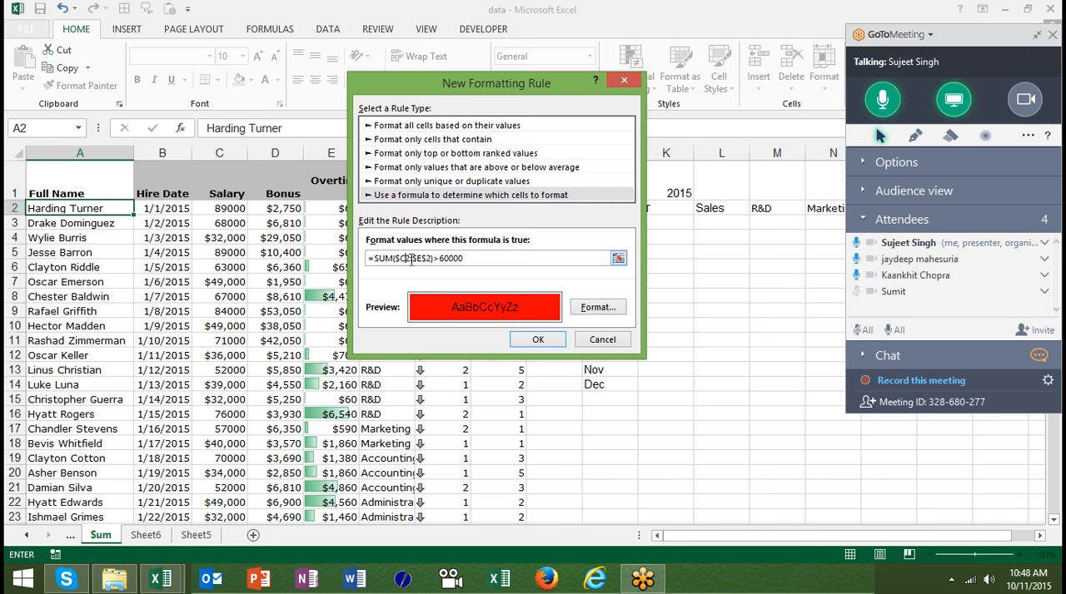
{"action": "left_click", "coordinate": [428, 258]}
{"action": "key", "text": "BackSpace"}
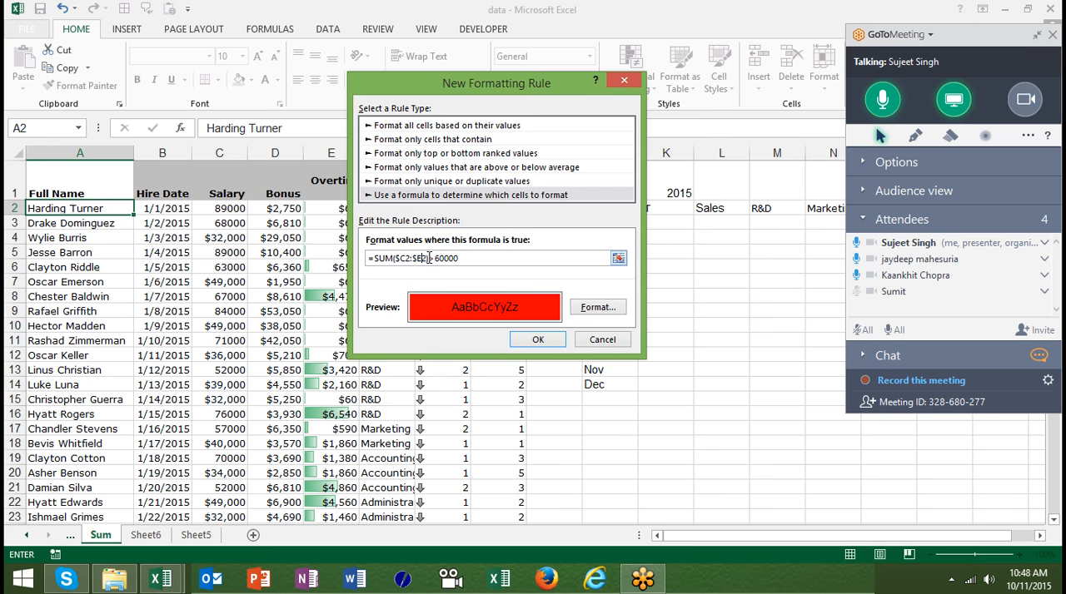
{"action": "left_click", "coordinate": [535, 340]}
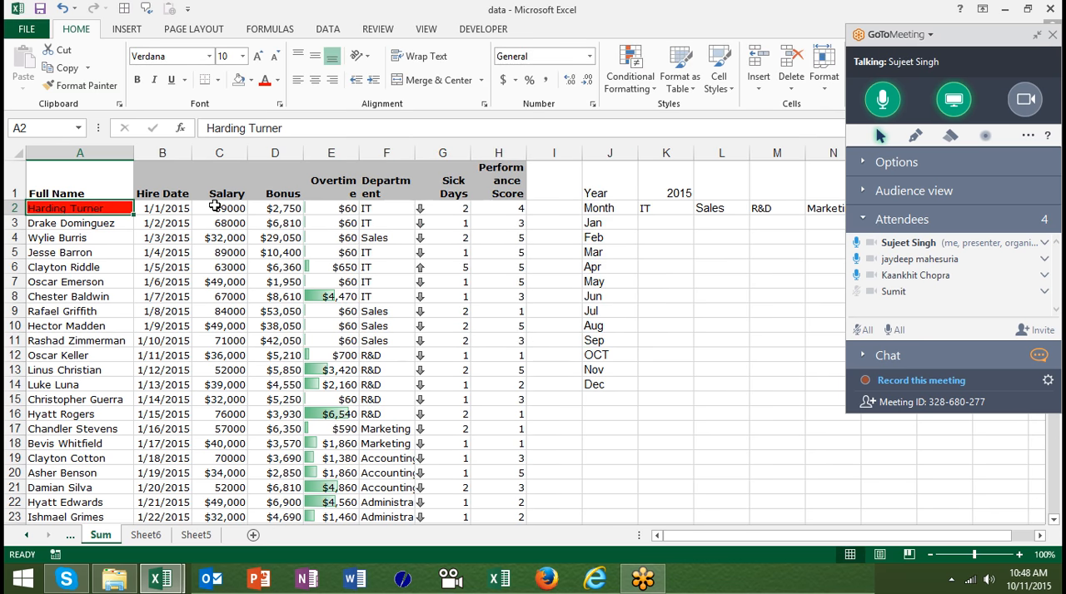
- Copy the conditional format from A2 to the names below it, starting at A3, with Format Painter
{"action": "left_click", "coordinate": [106, 86]}
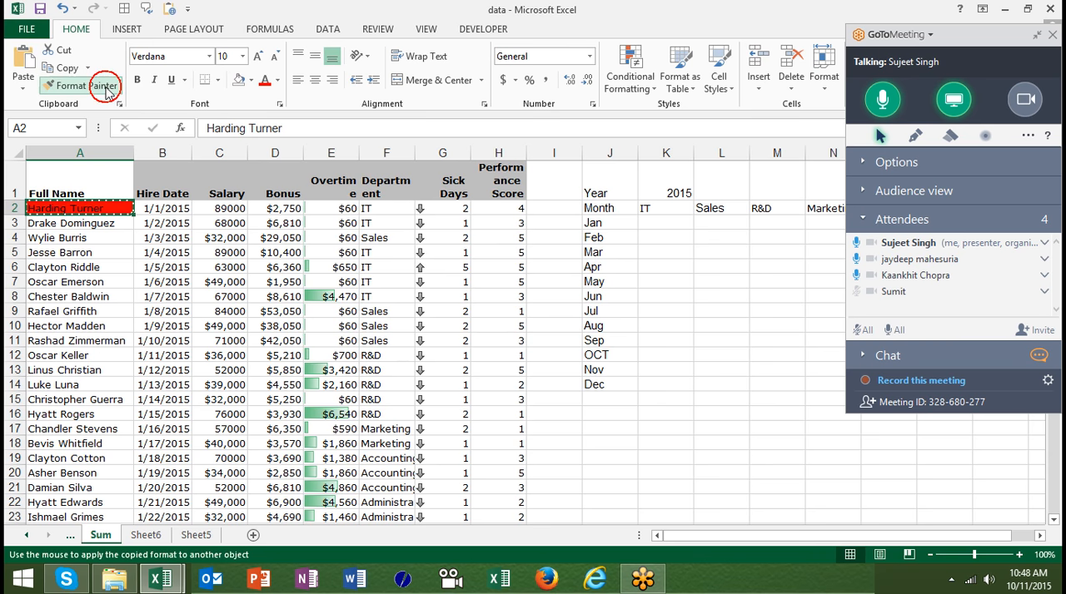
{"action": "left_click", "coordinate": [104, 223]}
{"action": "left_click_drag", "start_coordinate": [103, 223], "coordinate": [100, 536]}
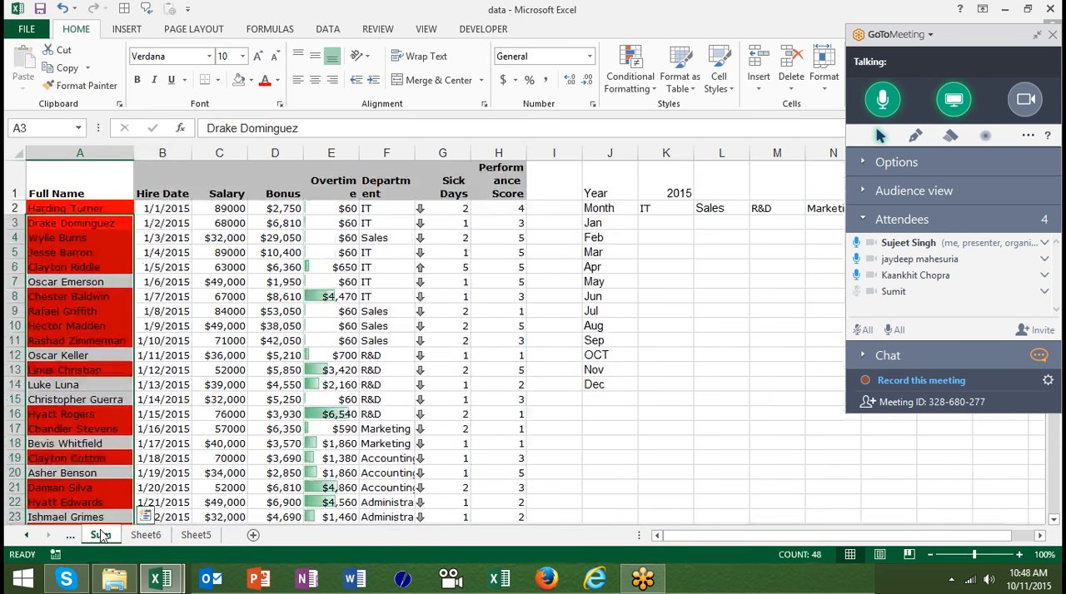
{"action": "key", "text": "Up"}
{"action": "key", "text": "Up"}
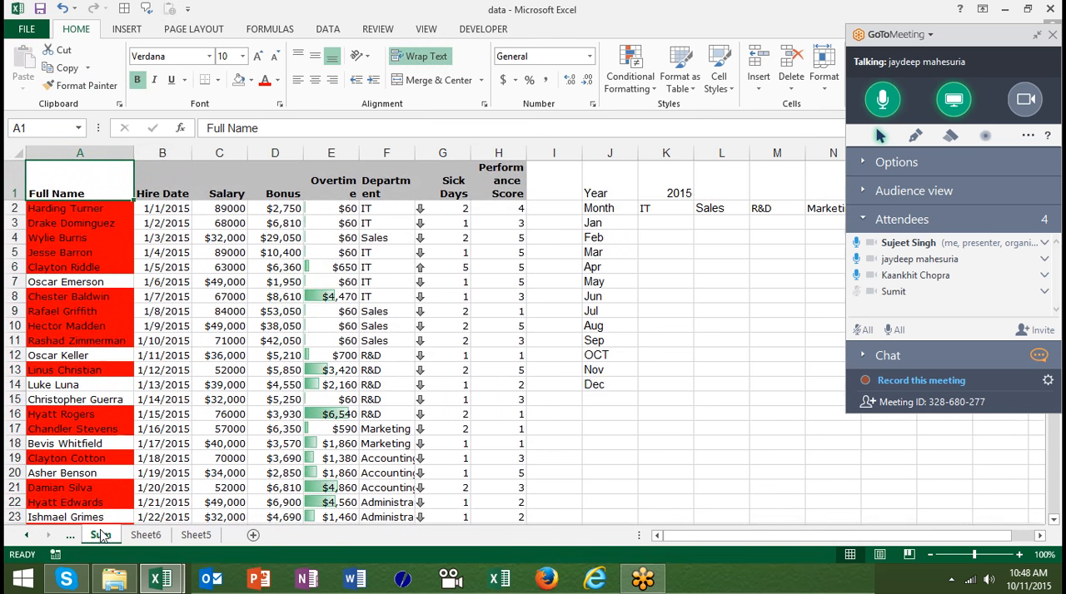
- Add a new worksheet and enter the header A/c in cell A1
{"action": "left_click", "coordinate": [253, 536]}
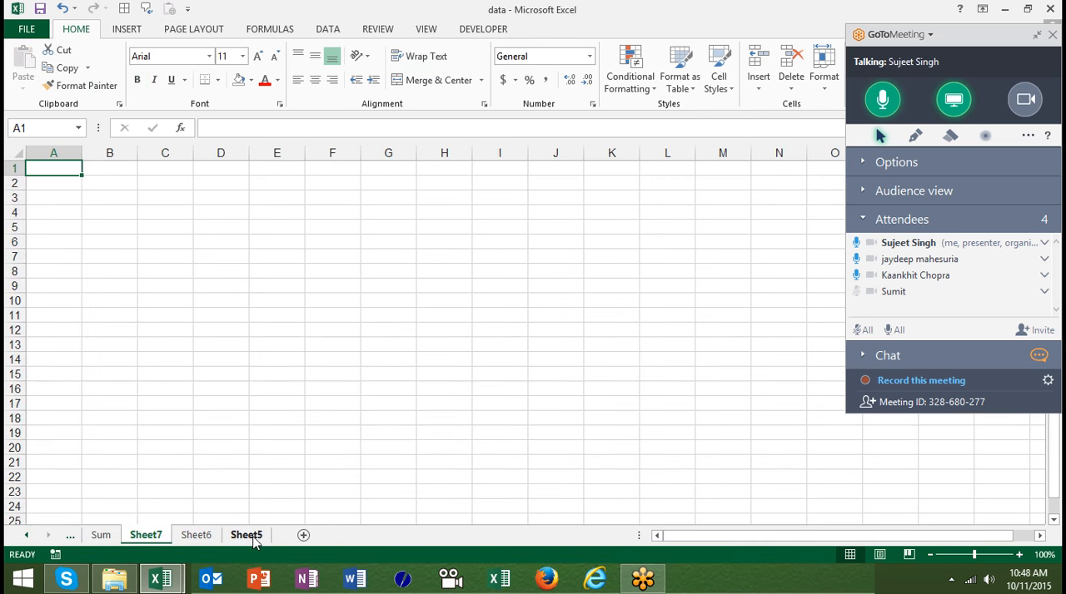
{"action": "type", "text": "a"}
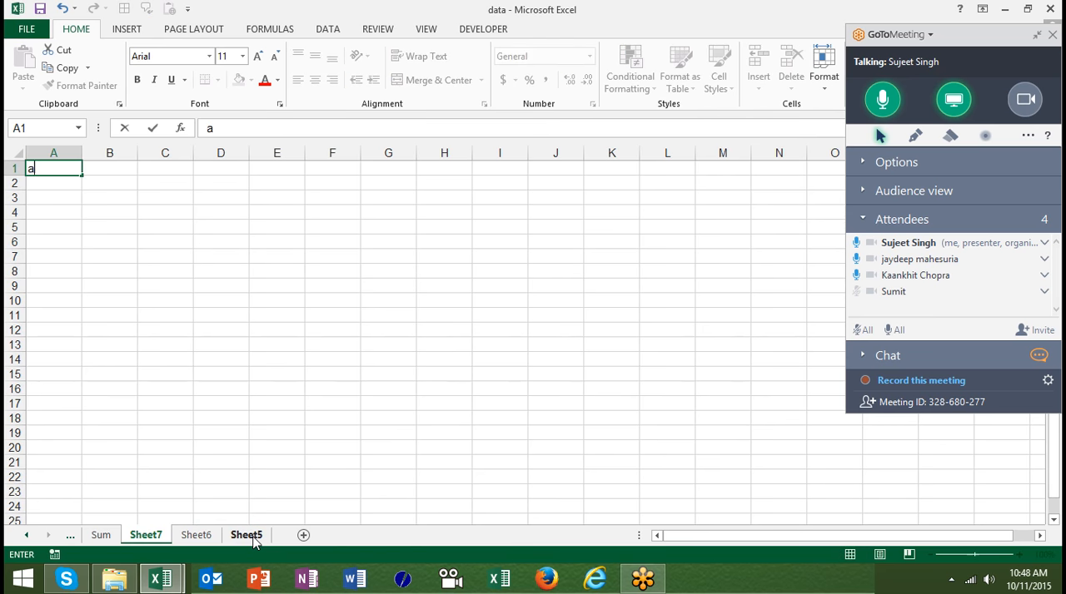
{"action": "type", "text": "/C"}
{"action": "key", "text": "Return"}
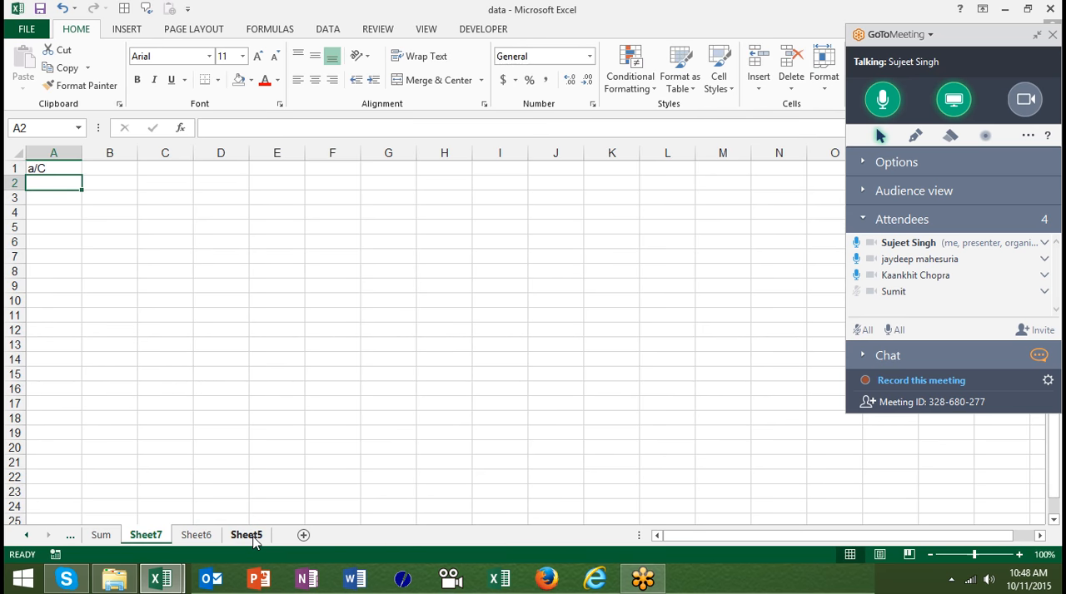
{"action": "key", "text": "Up"}
{"action": "type", "text": "A/c"}
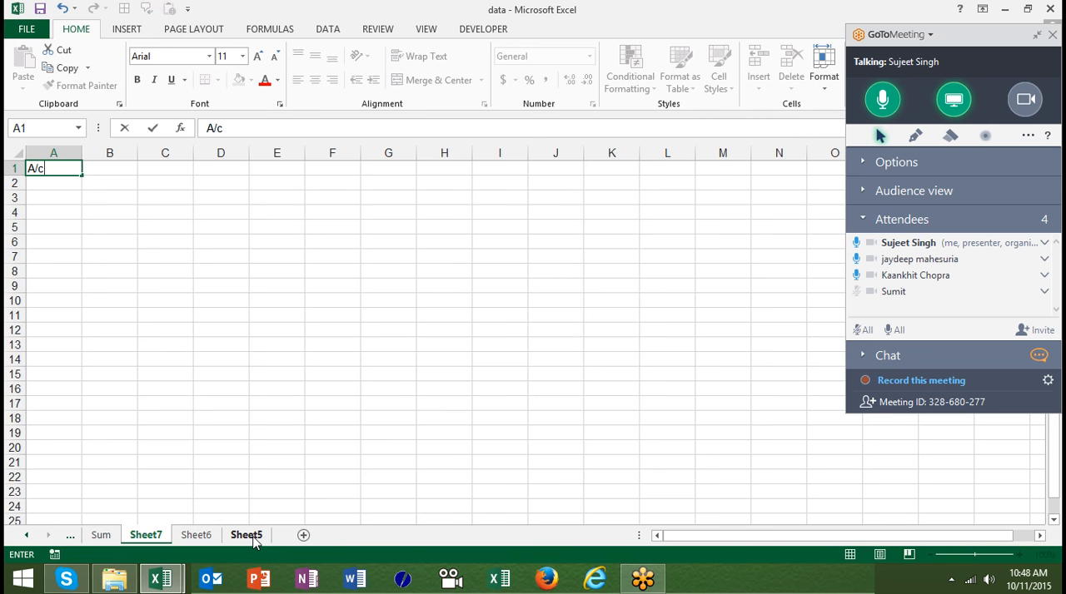
{"action": "key", "text": "Return"}
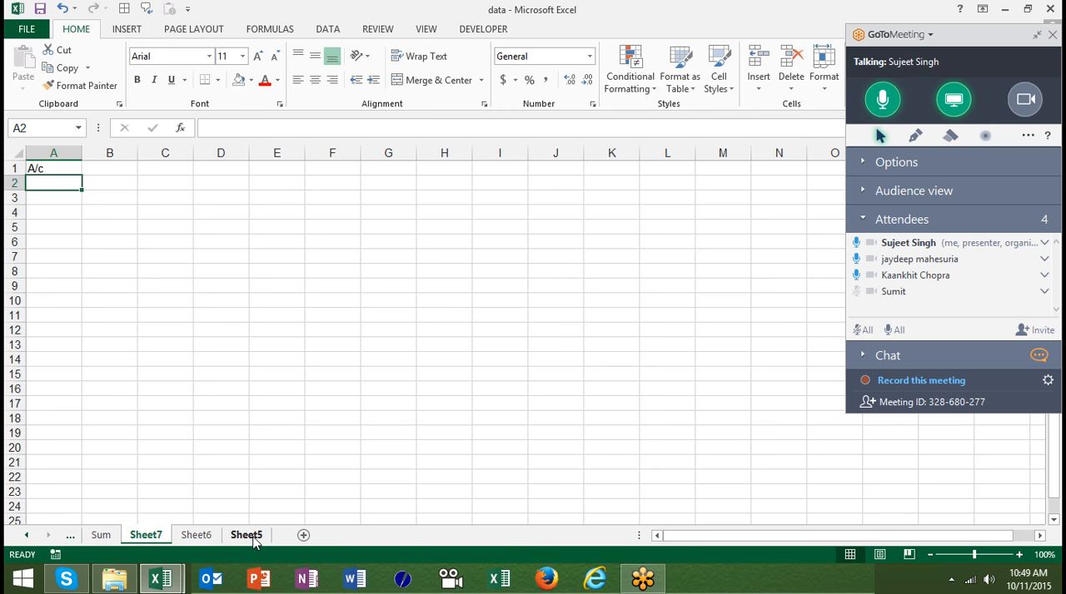
{"action": "key", "text": "Right"}
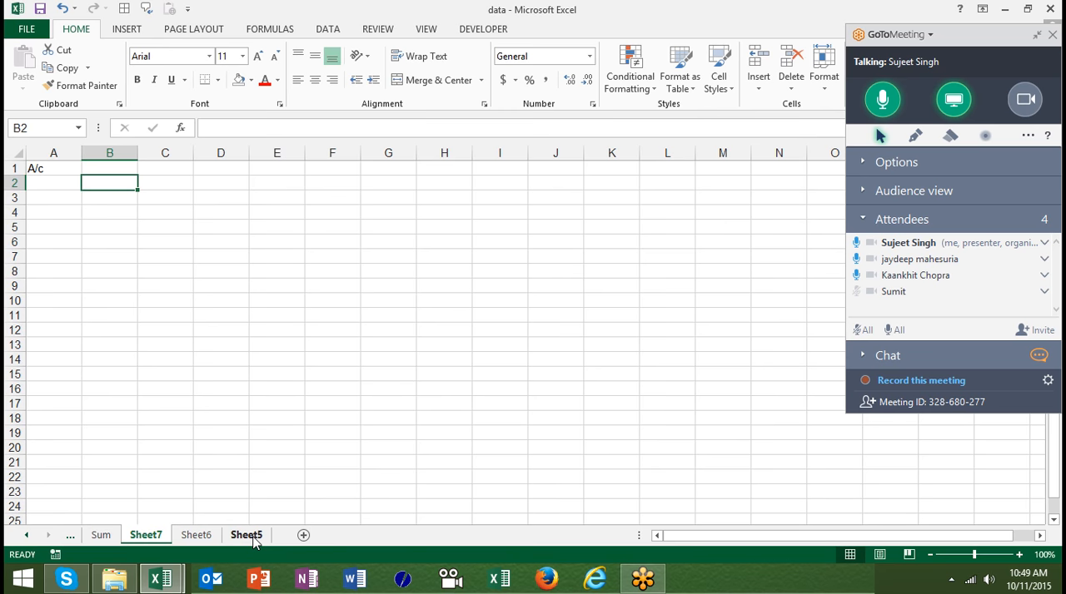
- Enter the formula =ISTEXT(A2:A2) in cell B2
{"action": "type", "text": "="}
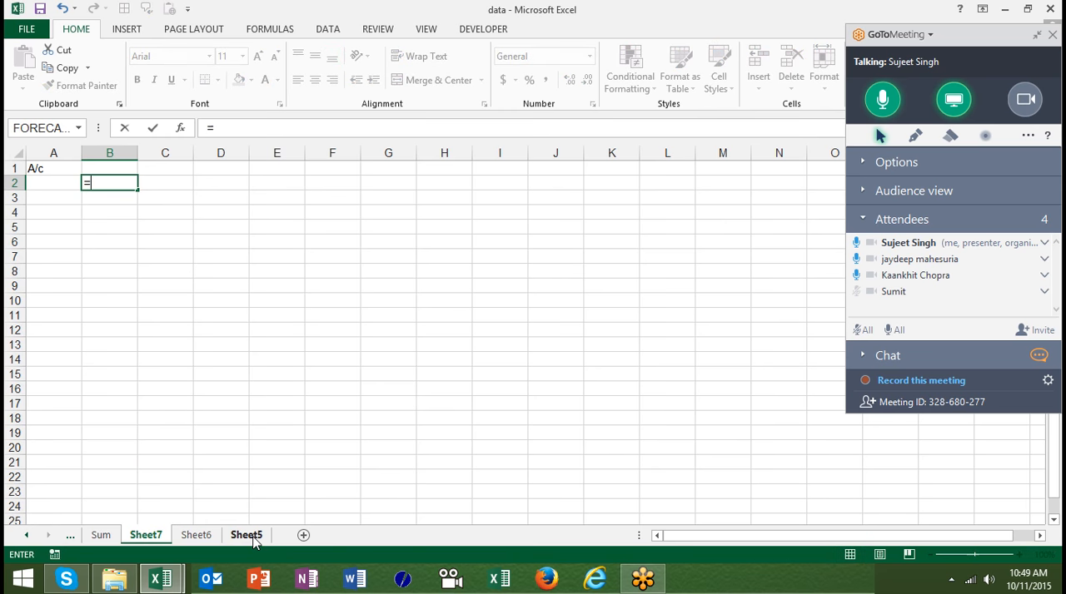
{"action": "type", "text": "is"}
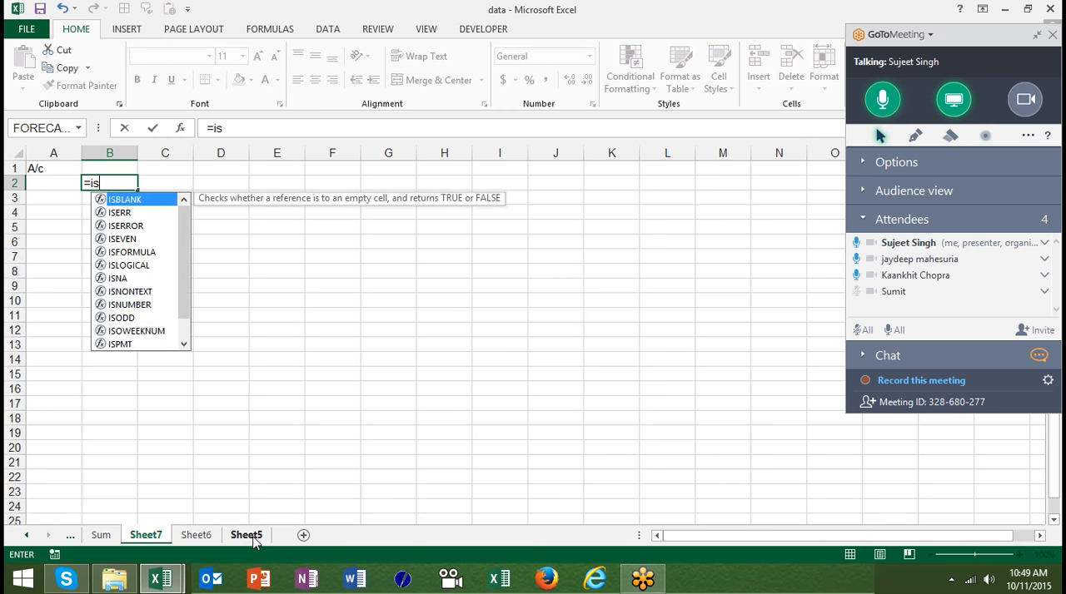
{"action": "type", "text": "t"}
{"action": "key", "text": "BackSpace"}
{"action": "type", "text": "t"}
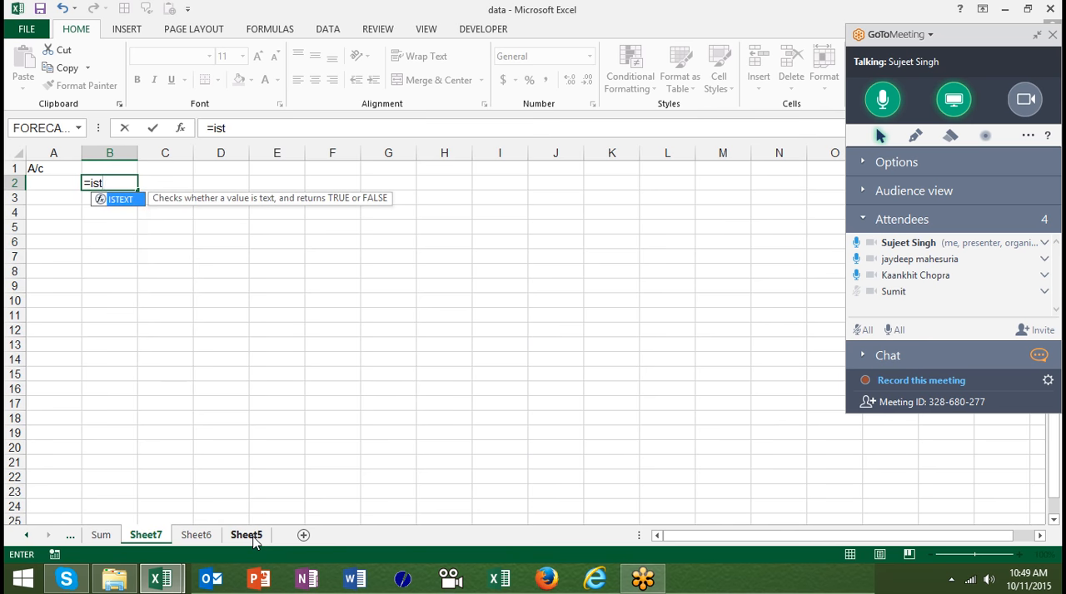
{"action": "key", "text": "Tab"}
{"action": "key", "text": "Left"}
{"action": "key", "text": "F8"}
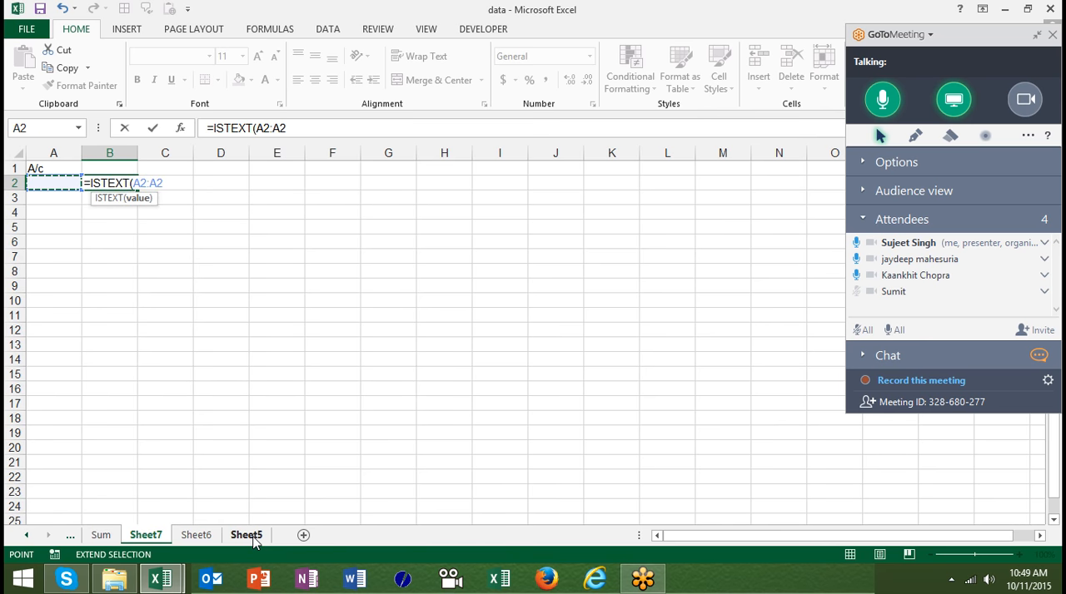
{"action": "key", "text": "Return"}
{"action": "key", "text": "Up"}
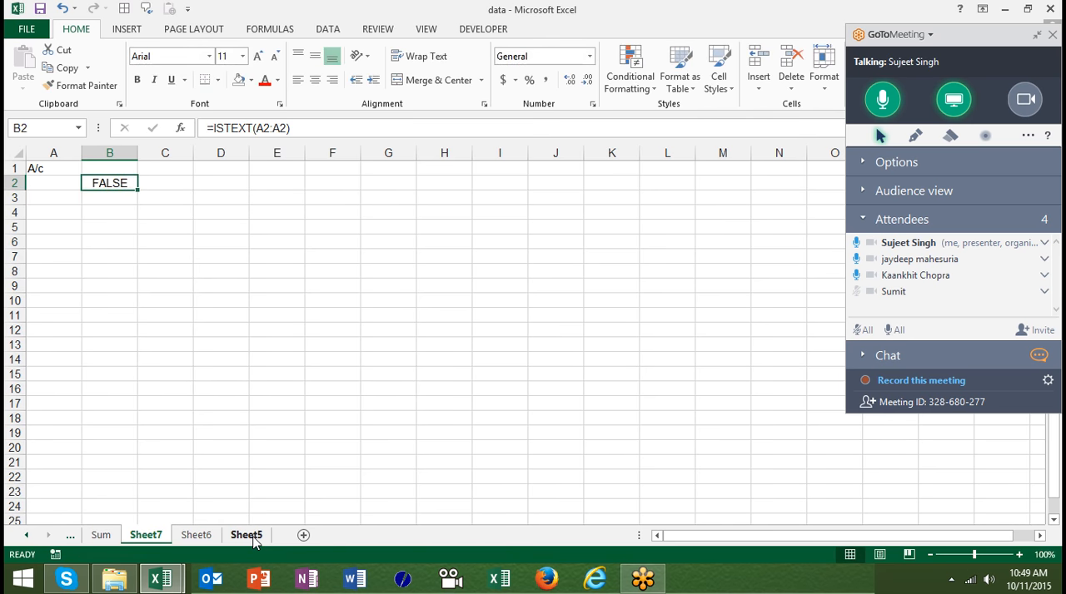
- Test the ISTEXT formula by entering A/c and 12 in cell A2, and clear the cell
{"action": "key", "text": "Left"}
{"action": "type", "text": "a/c"}
{"action": "key", "text": "Return"}
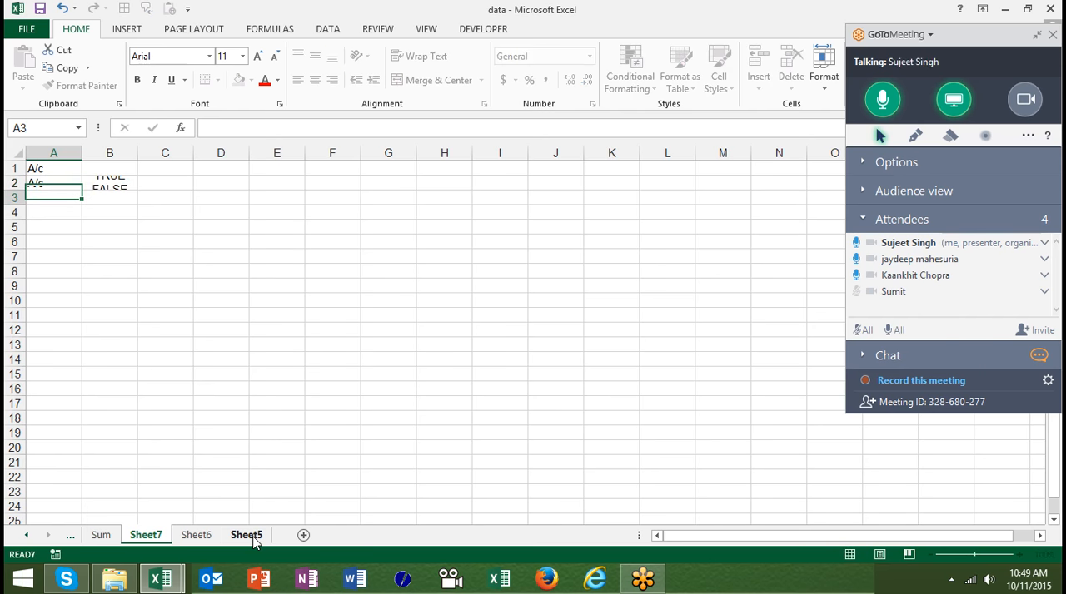
{"action": "key", "text": "Down"}
{"action": "key", "text": "Up"}
{"action": "key", "text": "Up"}
{"action": "type", "text": "12"}
{"action": "key", "text": "Return"}
{"action": "key", "text": "Up"}
{"action": "key", "text": "Delete"}
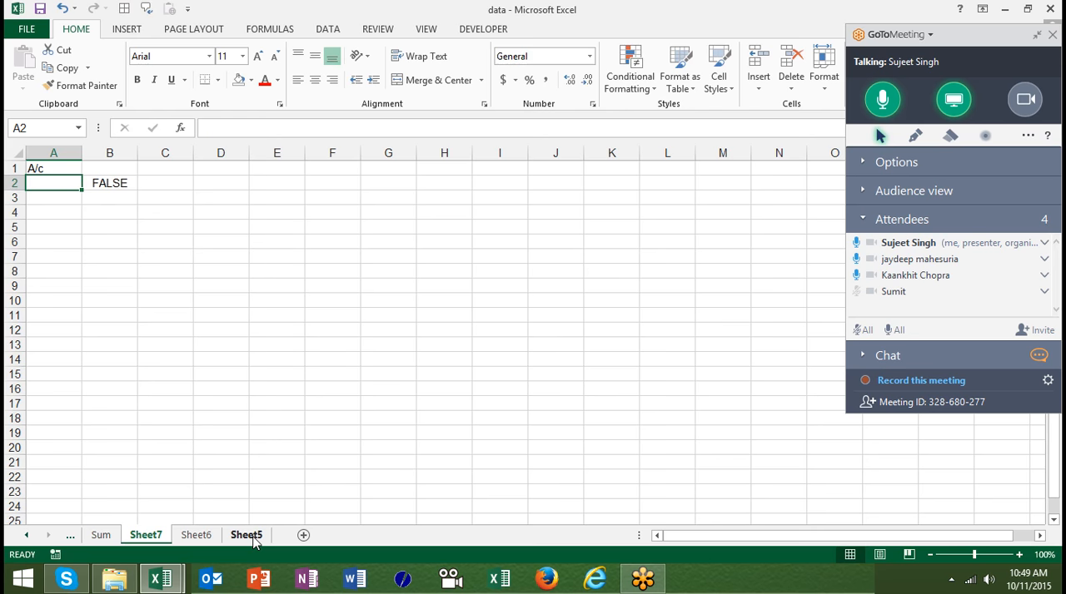
- Create a formula-based conditional formatting rule for A2 with the formula =istext($A2)
{"action": "left_click", "coordinate": [642, 89]}
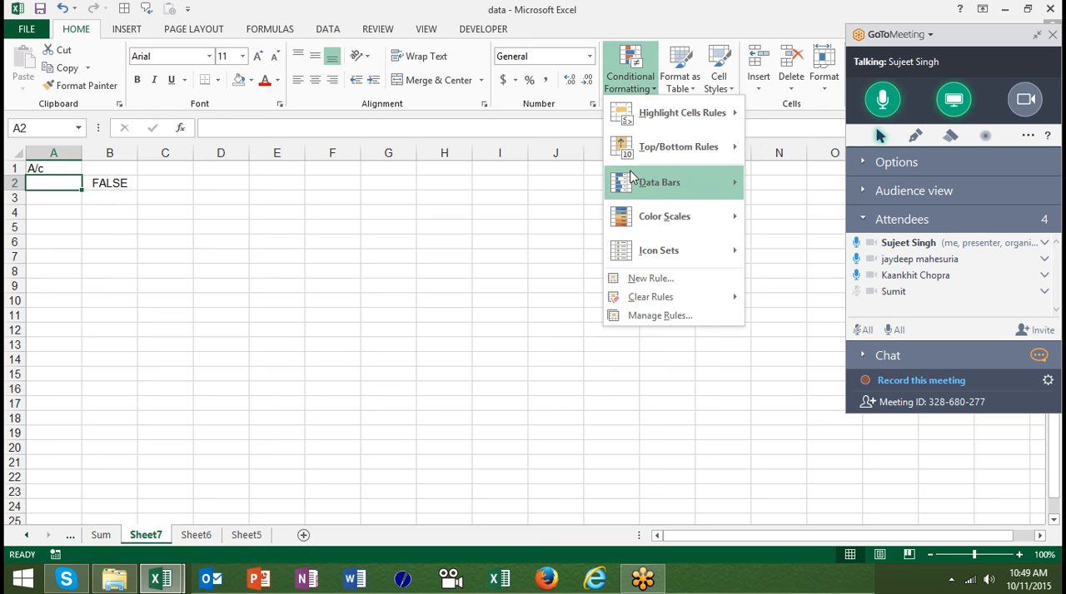
{"action": "left_click", "coordinate": [626, 284]}
{"action": "left_click", "coordinate": [505, 178]}
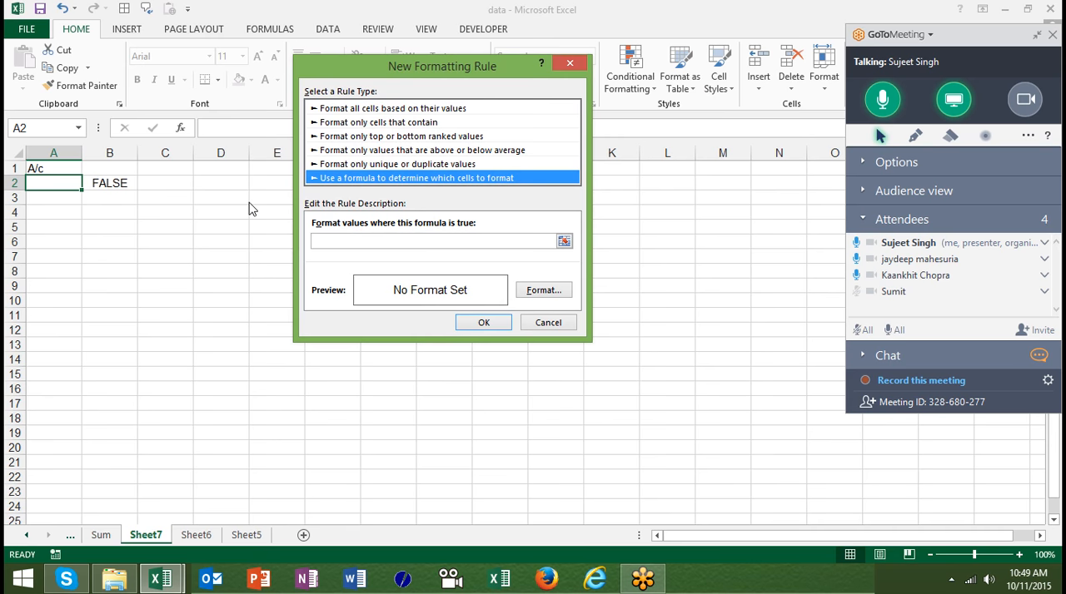
{"action": "left_click", "coordinate": [432, 241]}
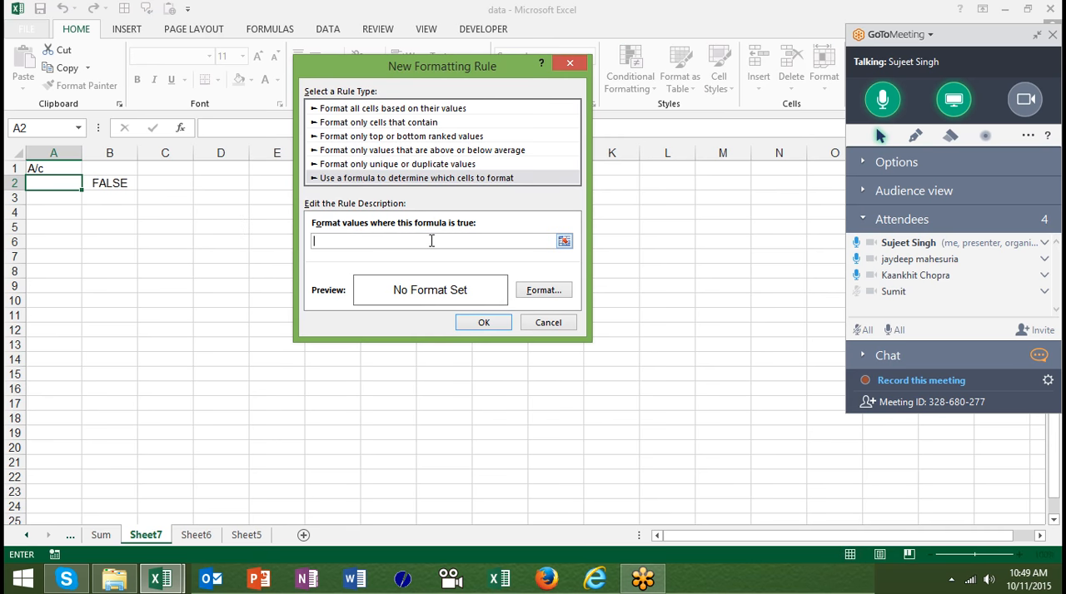
{"action": "type", "text": "=istext("}
{"action": "left_click", "coordinate": [58, 182]}
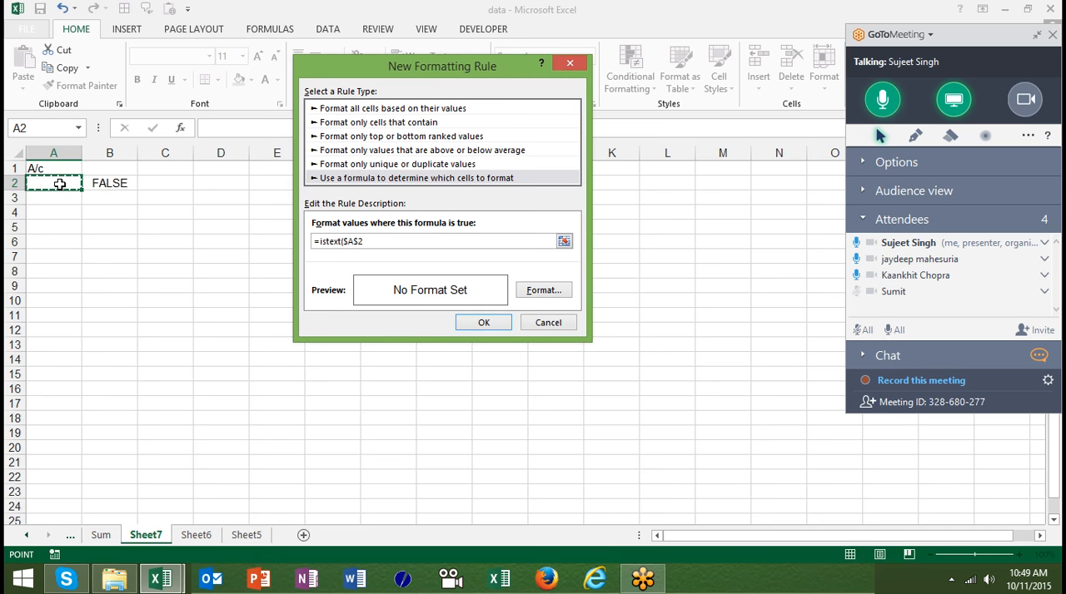
{"action": "type", "text": ")"}
{"action": "left_click", "coordinate": [358, 241]}
{"action": "key", "text": "BackSpace"}
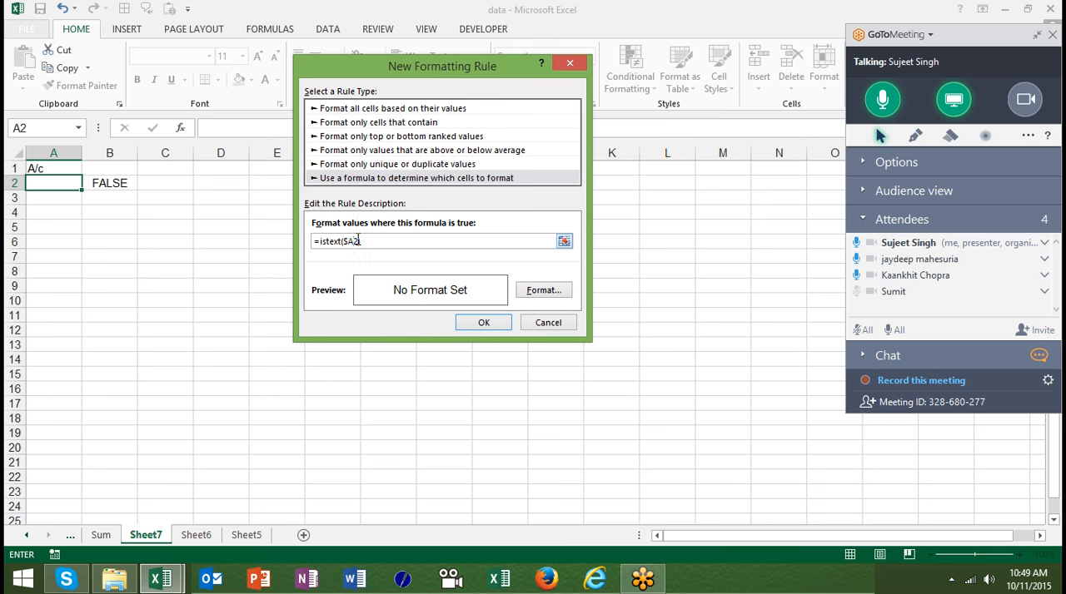
- Apply the rule with a red background fill and copy A2's format down to A20 with Format Painter
{"action": "left_click", "coordinate": [533, 291]}
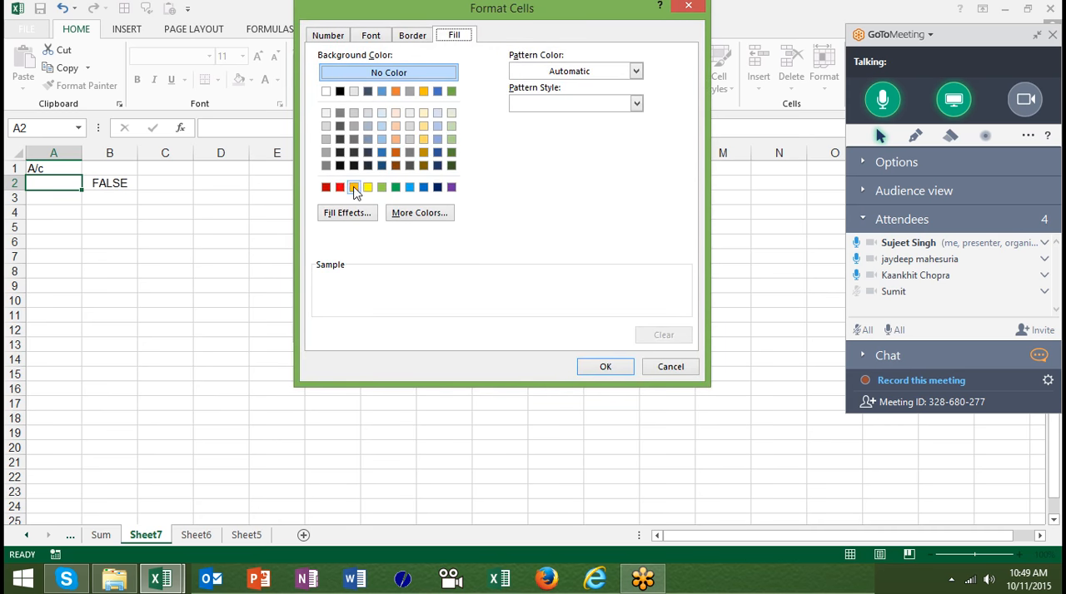
{"action": "left_click", "coordinate": [340, 187]}
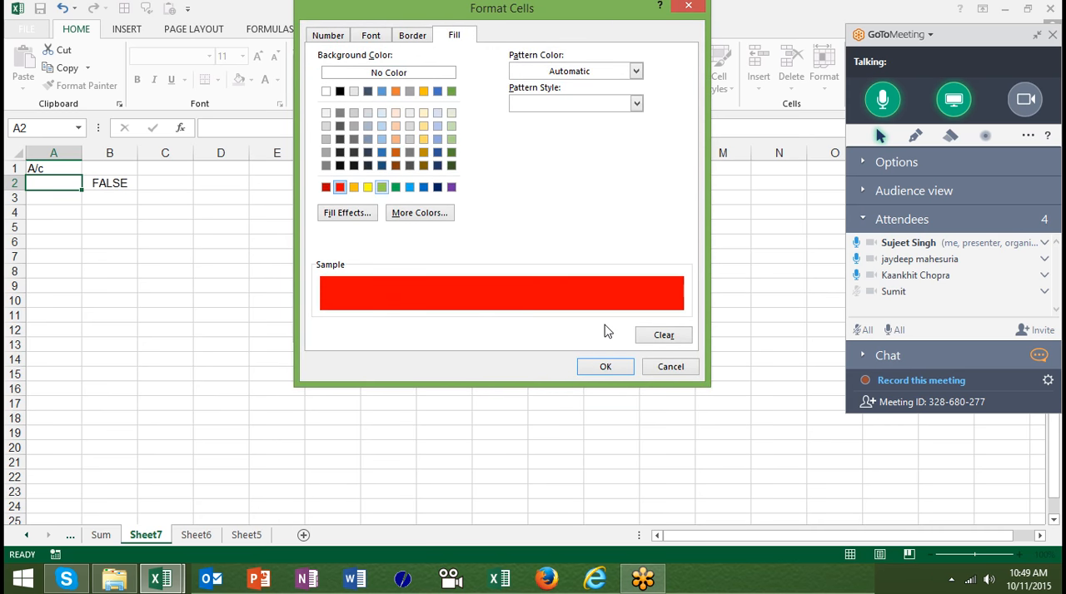
{"action": "left_click", "coordinate": [610, 367]}
{"action": "left_click", "coordinate": [503, 318]}
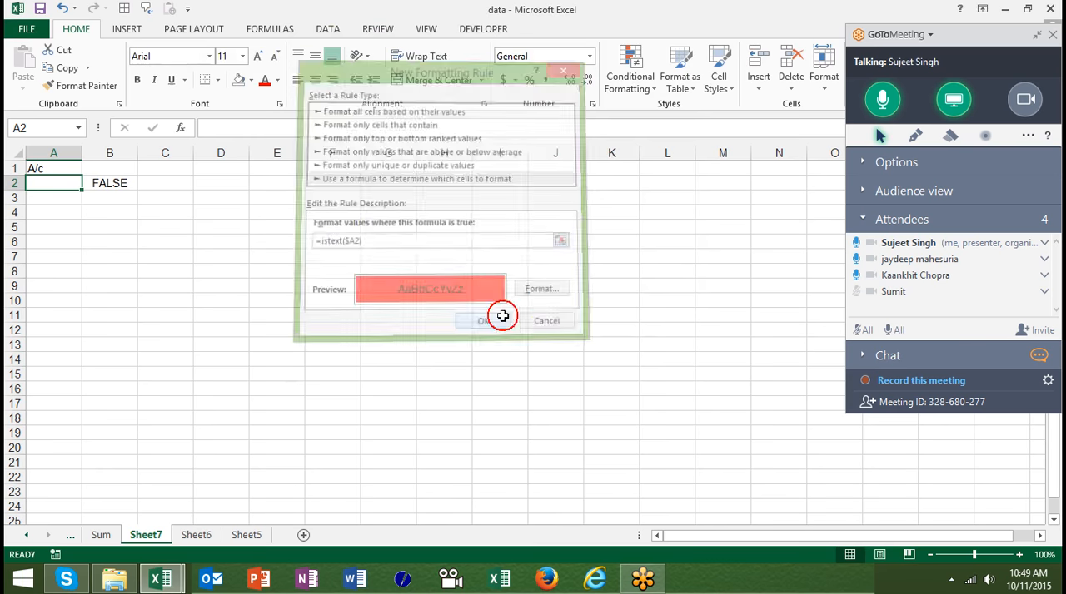
{"action": "left_click", "coordinate": [80, 85]}
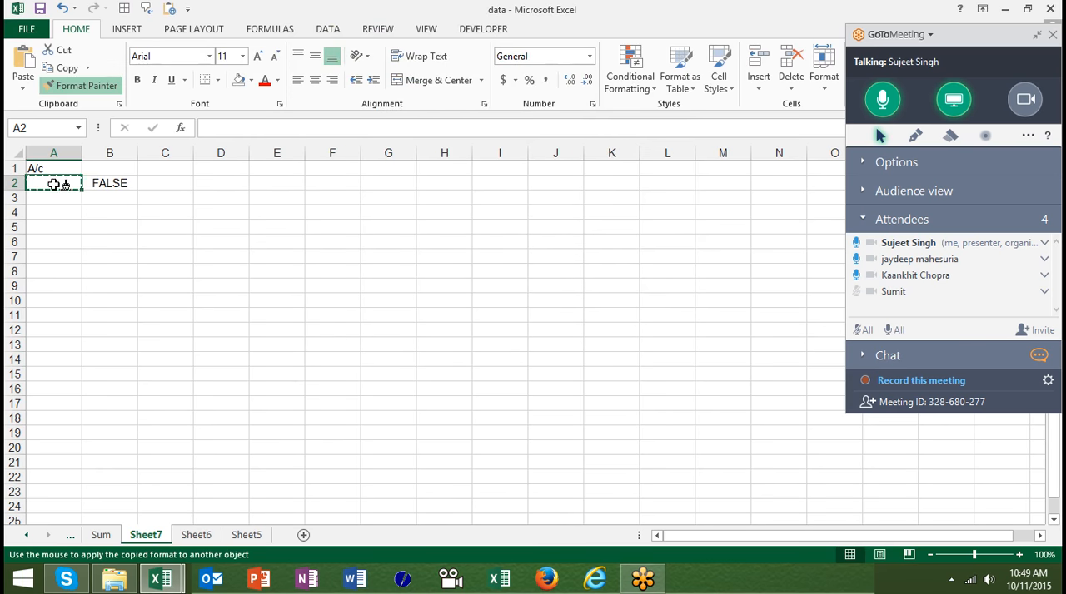
{"action": "left_click_drag", "start_coordinate": [54, 184], "coordinate": [58, 441]}
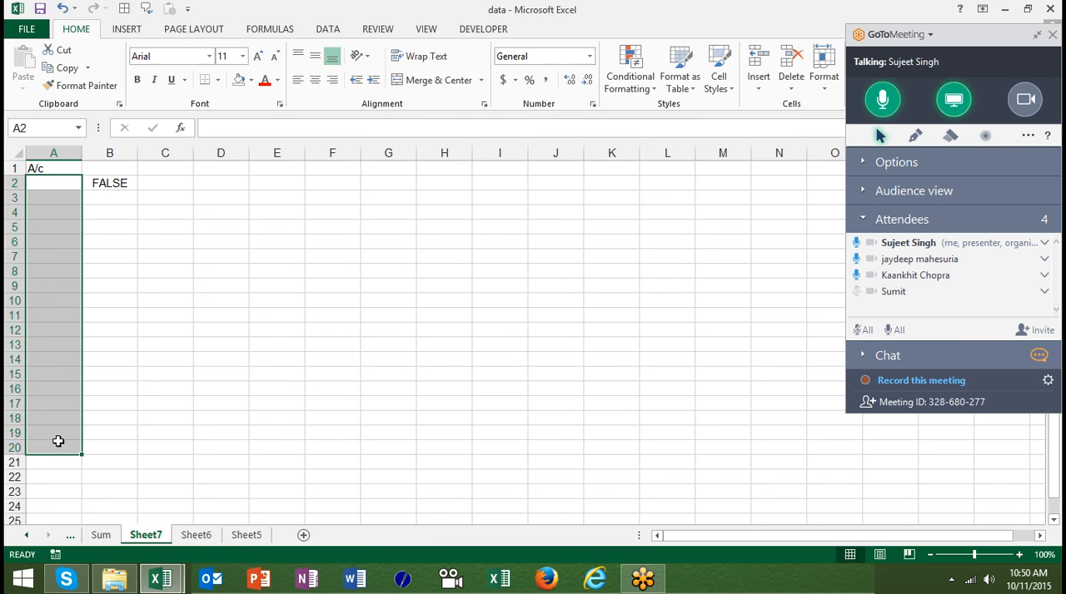
- Add a new worksheet after Sheet5 and enter the header Mob in cell A1
{"action": "left_click", "coordinate": [200, 519]}
{"action": "left_click", "coordinate": [200, 535]}
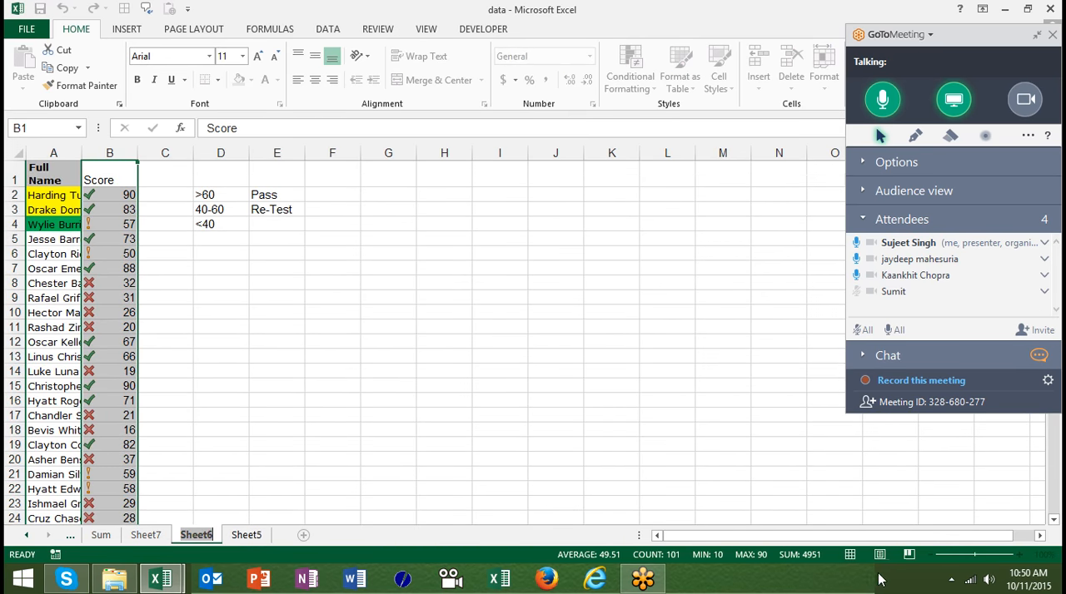
{"action": "left_click", "coordinate": [951, 582]}
{"action": "left_click", "coordinate": [645, 380]}
{"action": "left_click", "coordinate": [263, 535]}
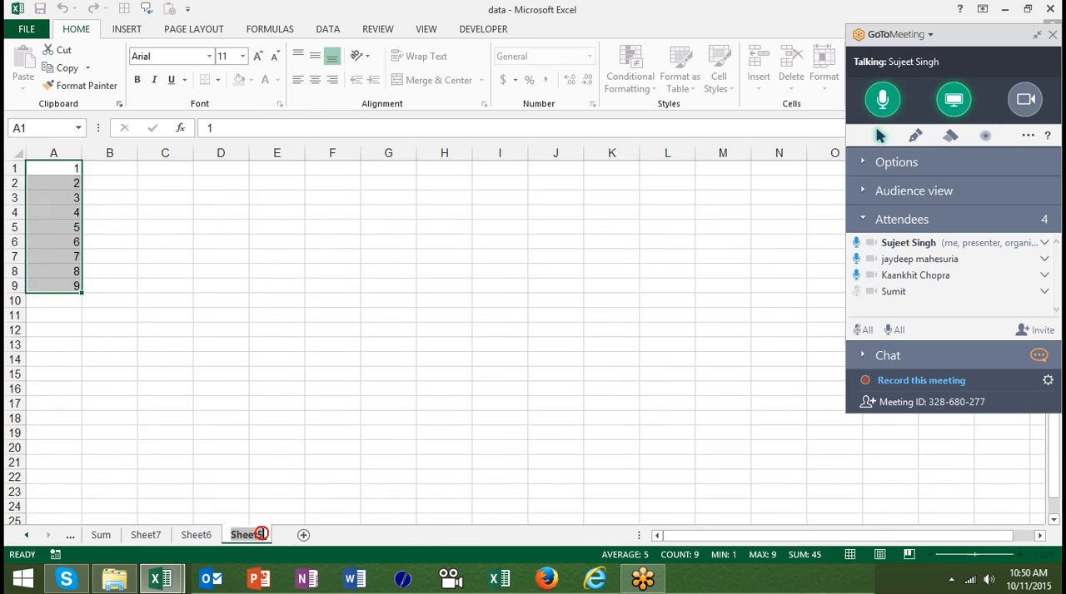
{"action": "left_click", "coordinate": [303, 535]}
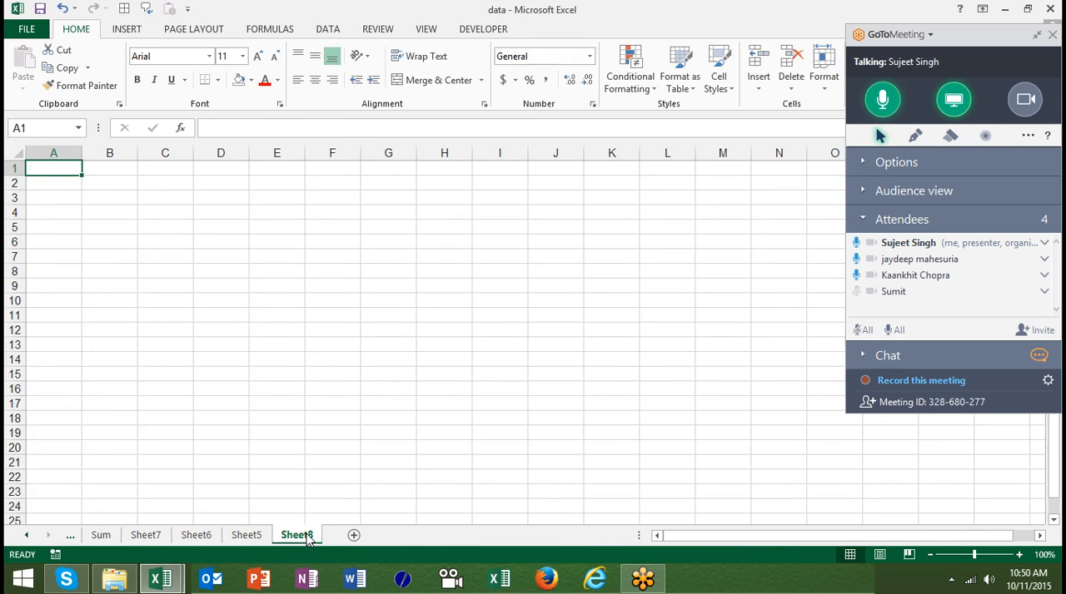
{"action": "type", "text": "Mob"}
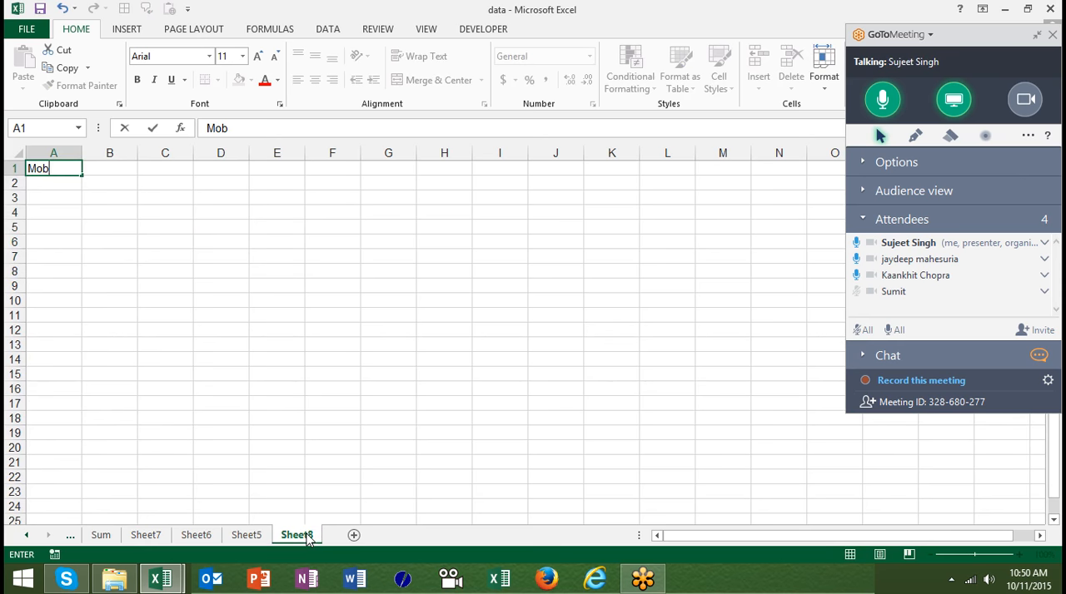
{"action": "key", "text": "Return"}
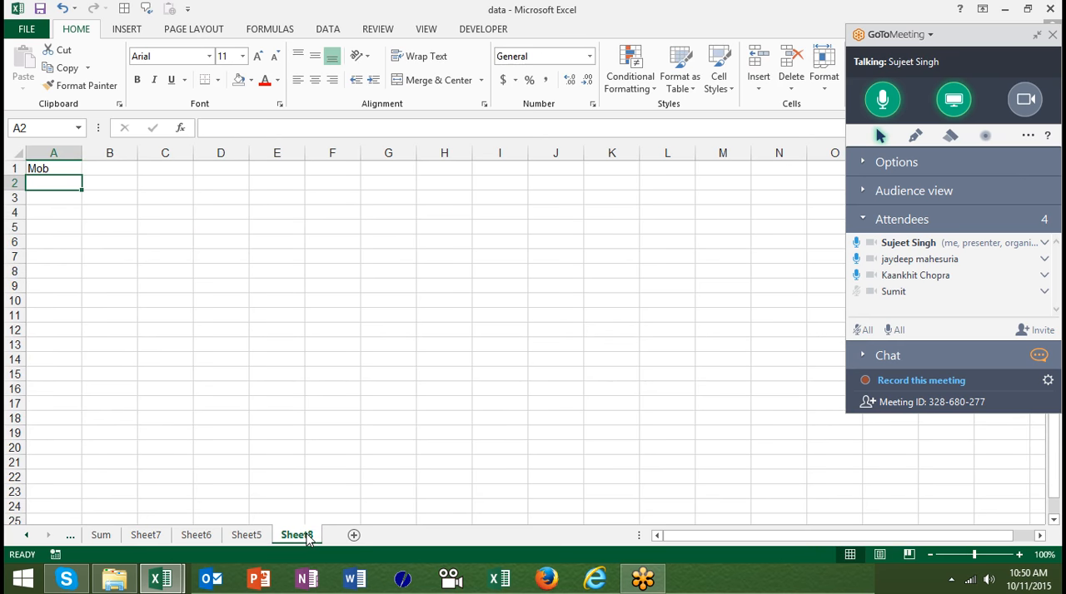
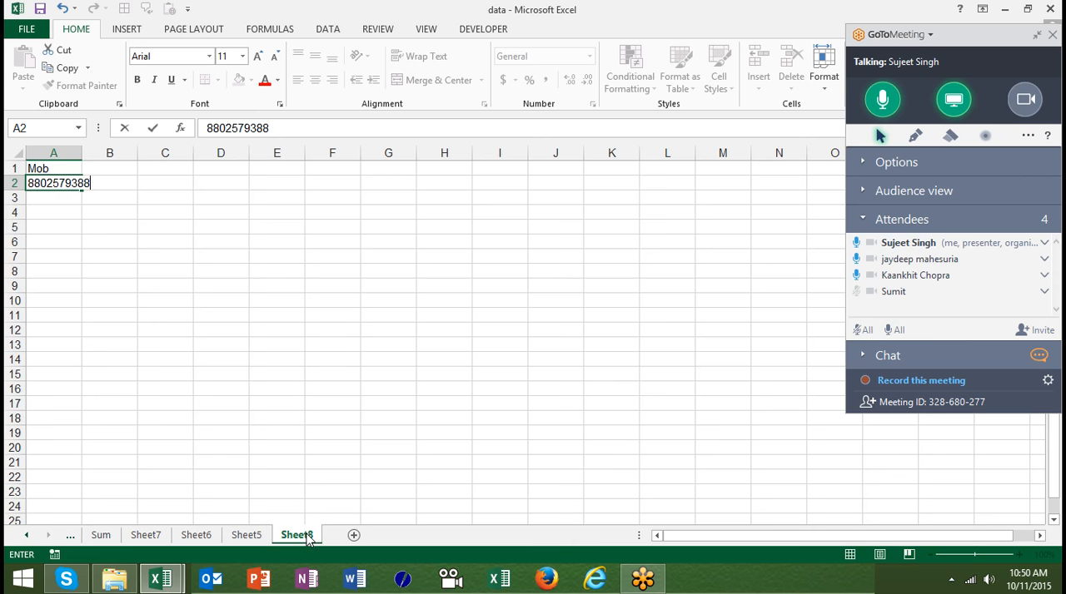
- Enter a ten-digit mobile number in cell A2 under the Mob header
{"action": "key", "text": "Return"}
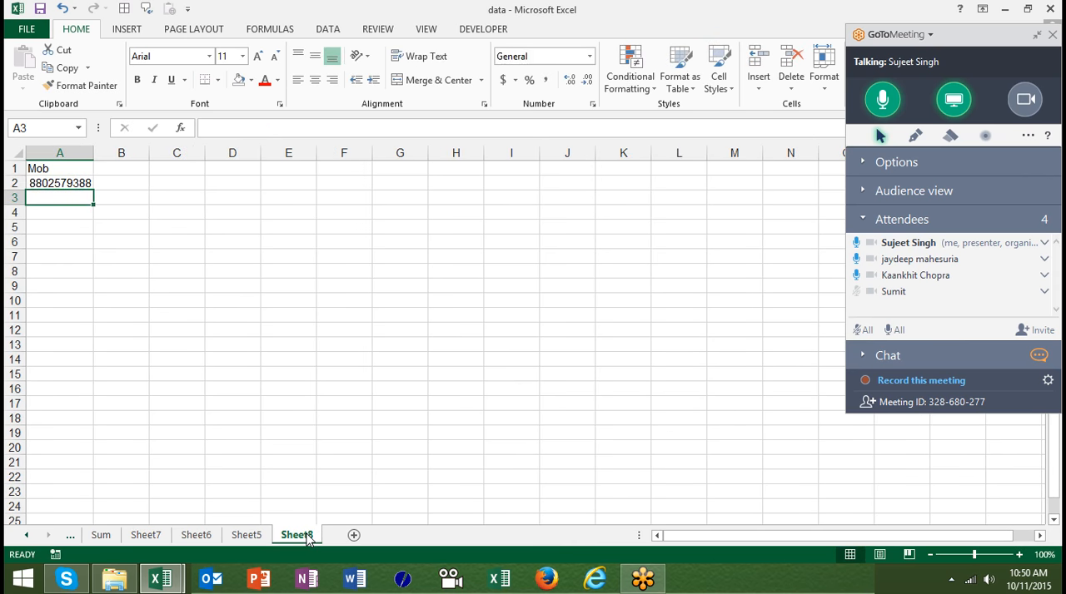
- Enter the formula =A2<>10 in cell B2 and fill it down to B3
{"action": "key", "text": "Up"}
{"action": "key", "text": "Right"}
{"action": "type", "text": "="}
{"action": "key", "text": "Left"}
{"action": "type", "text": "<>10"}
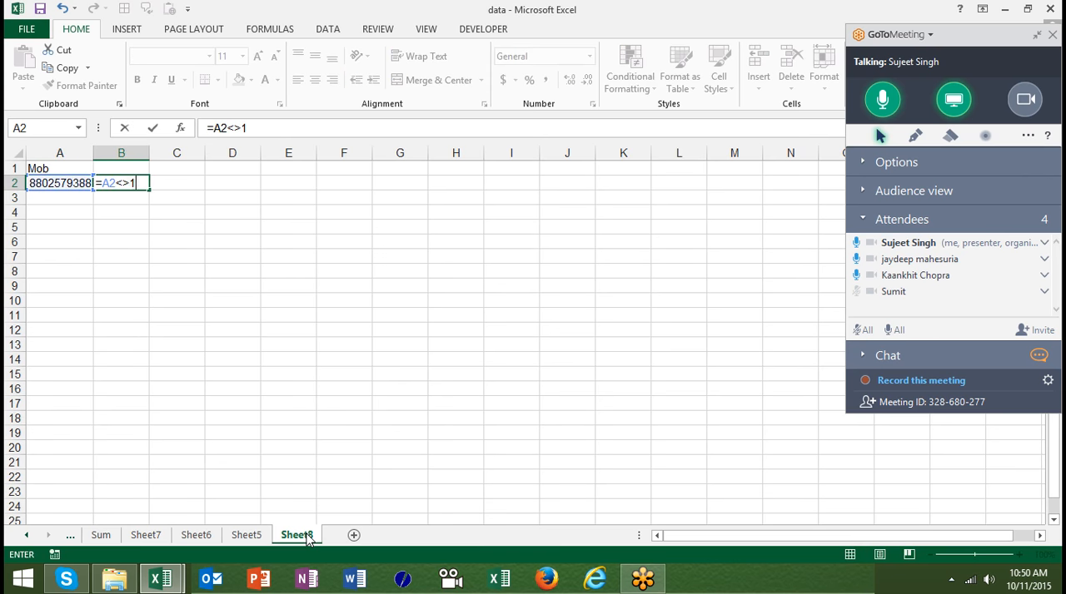
{"action": "key", "text": "Return"}
{"action": "key", "text": "Up"}
{"action": "key", "text": "shift+Down"}
{"action": "key", "text": "ctrl+d"}
{"action": "key", "text": "Down"}
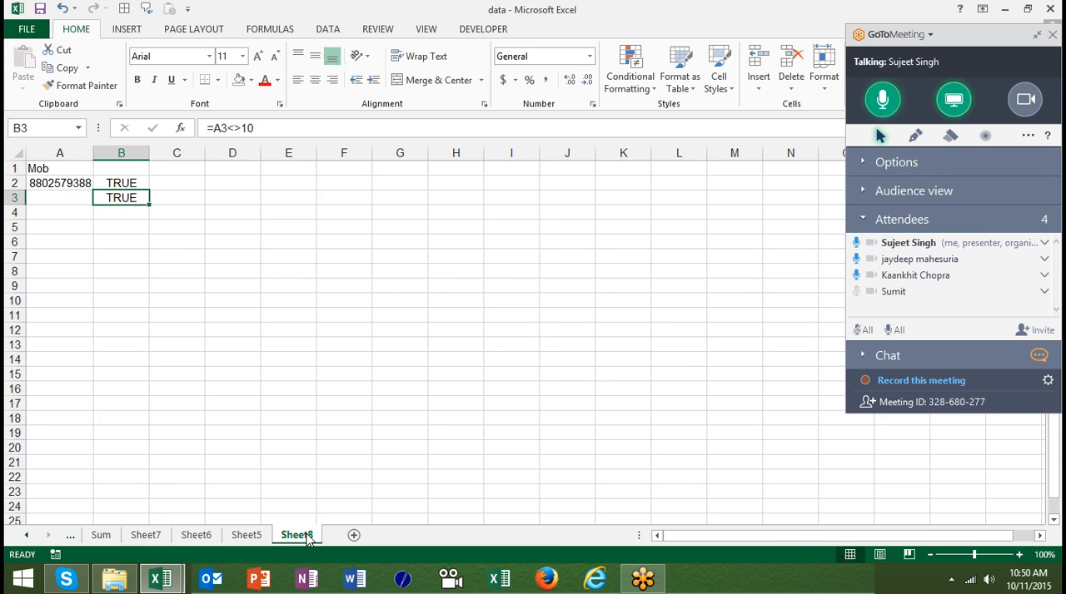
- Wrap the reference in B2's formula with LEN so it reads =LEN(A2)<>10
{"action": "key", "text": "Up"}
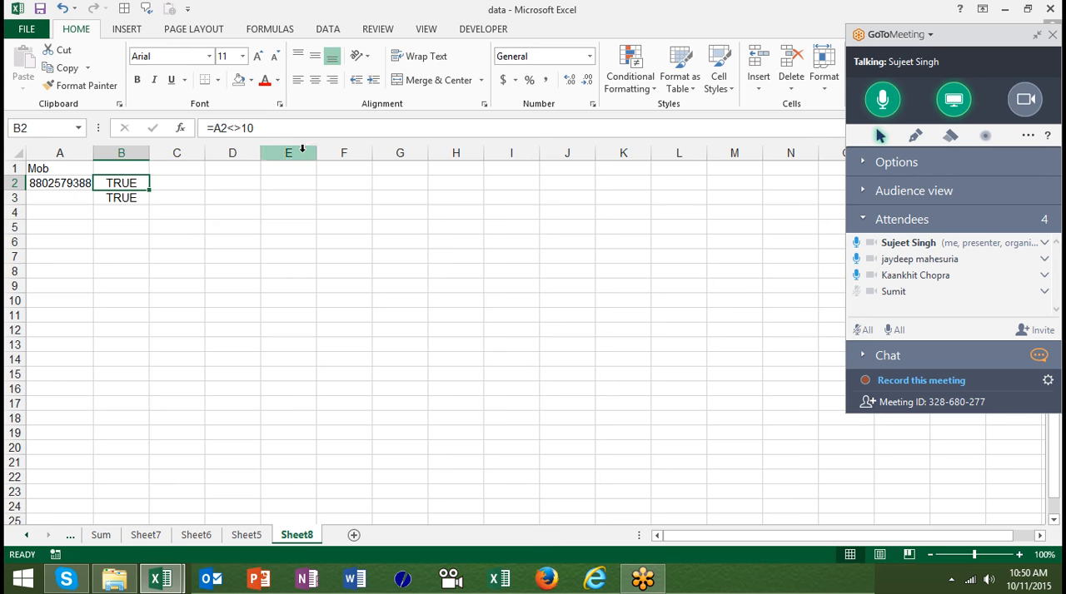
{"action": "left_click", "coordinate": [216, 128]}
{"action": "type", "text": "le"}
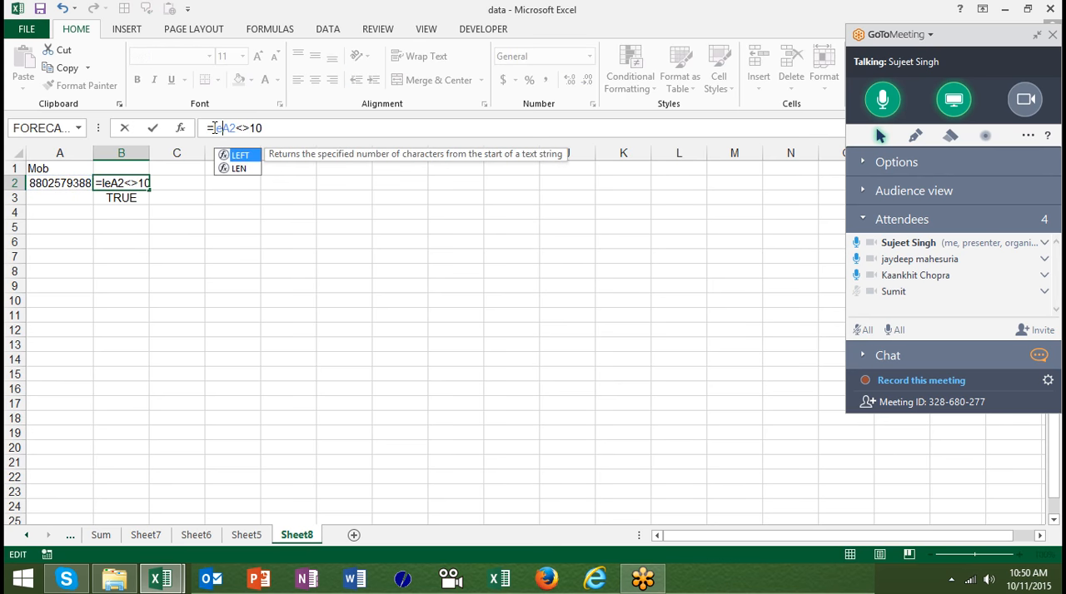
{"action": "key", "text": "Down"}
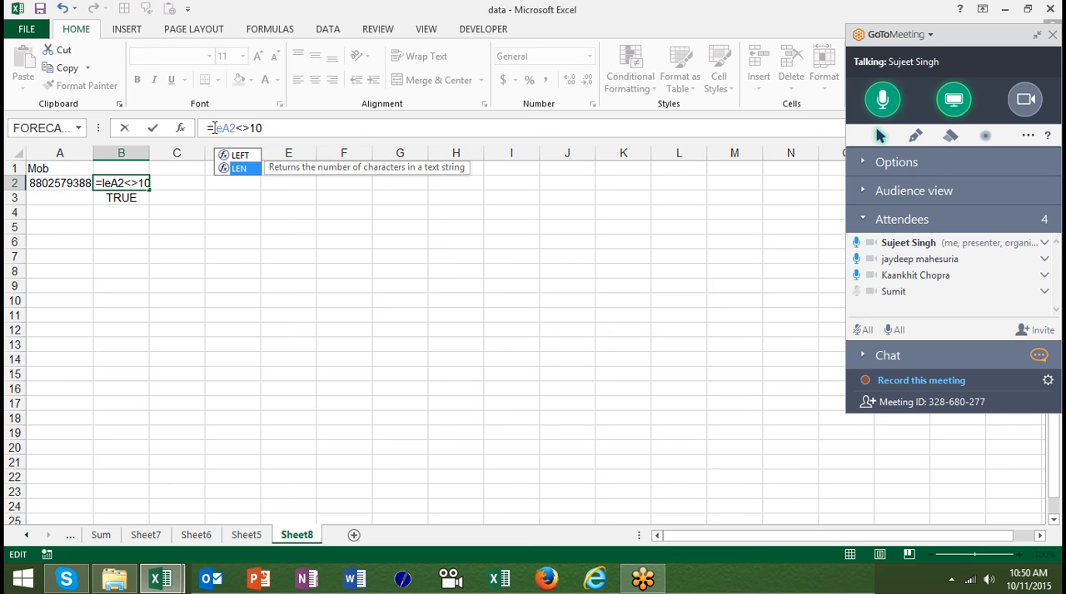
{"action": "key", "text": "Tab"}
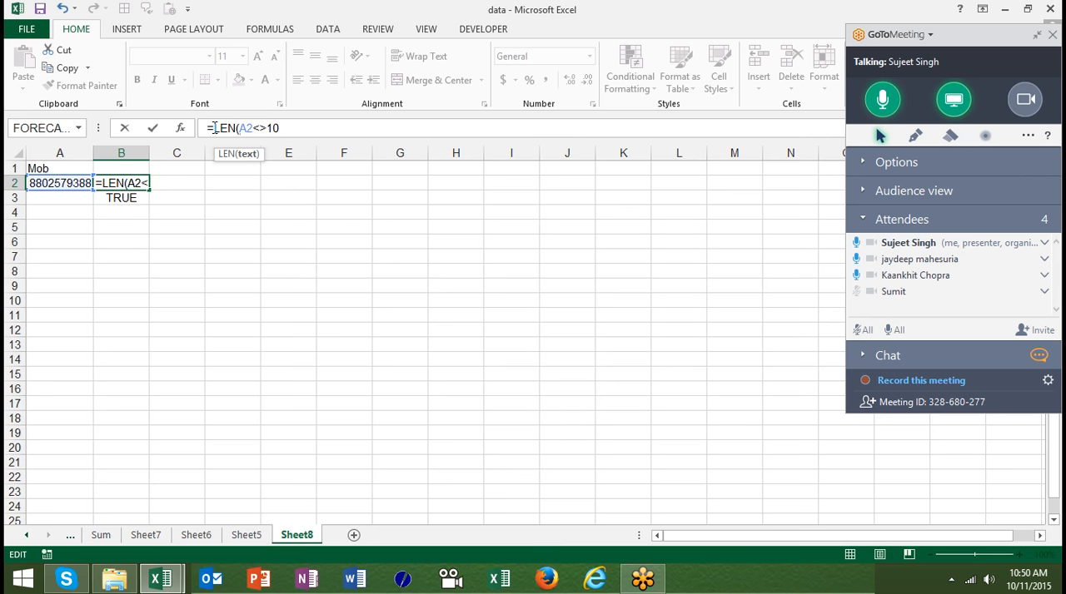
{"action": "left_click", "coordinate": [252, 126]}
{"action": "type", "text": ")"}
{"action": "key", "text": "Return"}
{"action": "key", "text": "Return"}
- Enter the formula =LEFT(A2) in cell C2
{"action": "key", "text": "Up"}
{"action": "key", "text": "Up"}
{"action": "key", "text": "Right"}
{"action": "type", "text": "=le"}
{"action": "key", "text": "Tab"}
{"action": "key", "text": "Left"}
{"action": "key", "text": "Left"}
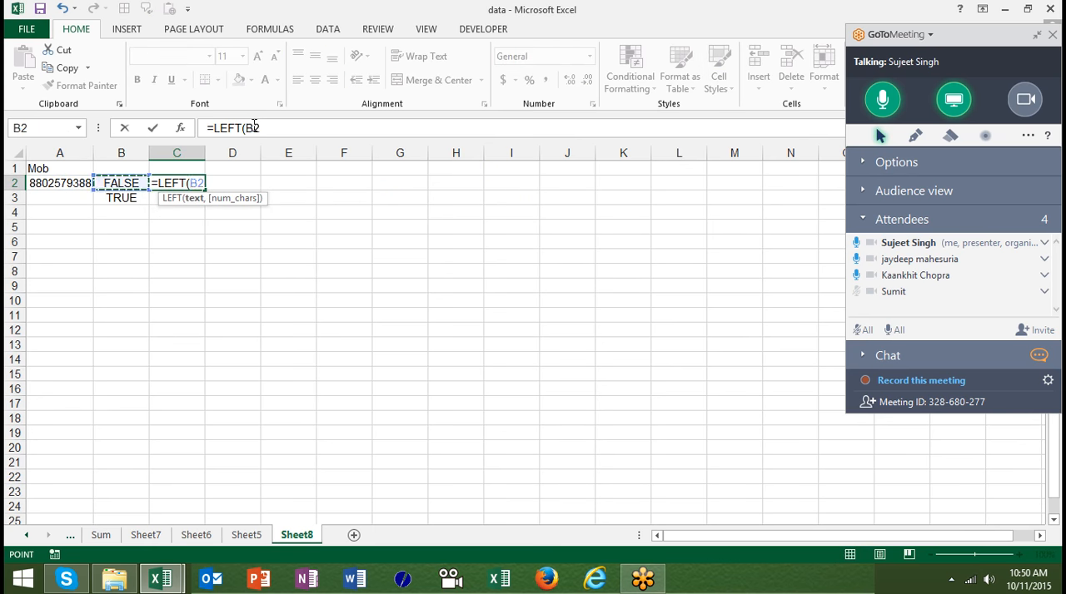
{"action": "key", "text": "Return"}
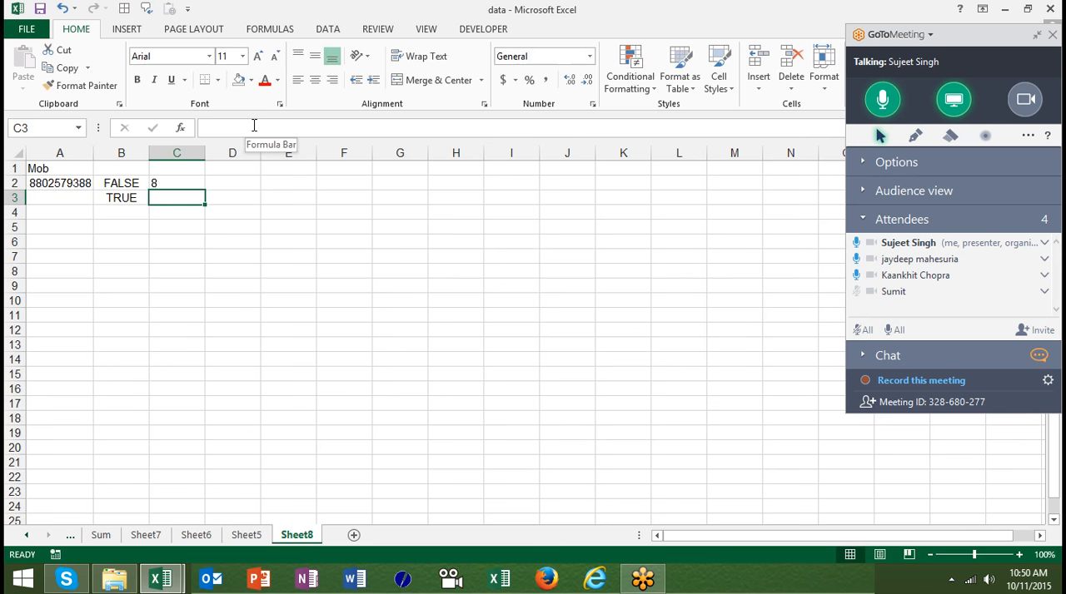
- Change the formula in cell C2 to =LEN(A2) and fill it down to C3
{"action": "key", "text": "Up"}
{"action": "left_click", "coordinate": [243, 126]}
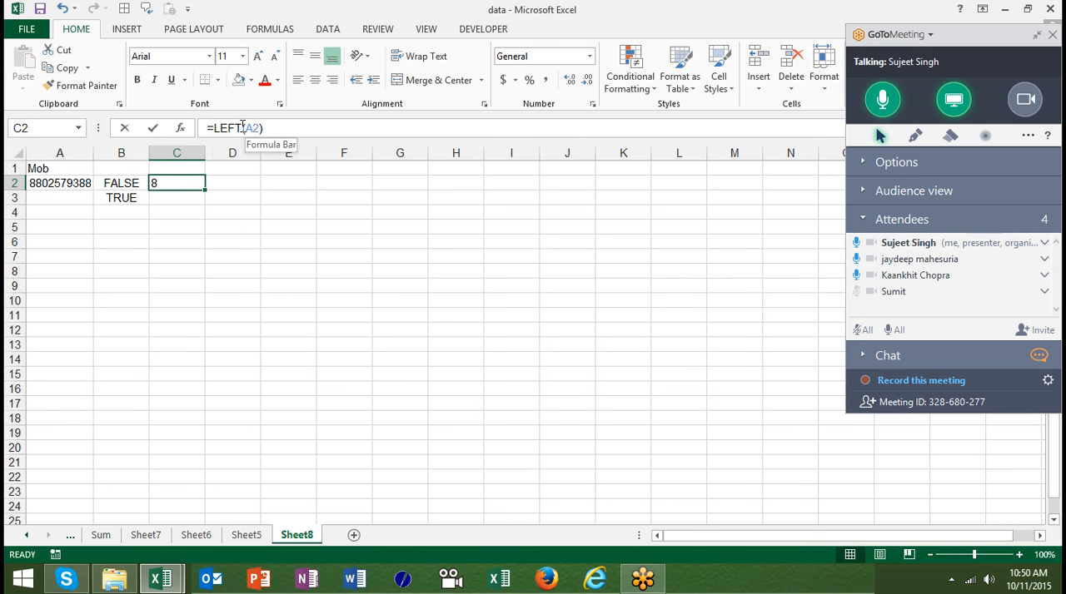
{"action": "key", "text": "BackSpace"}
{"action": "key", "text": "BackSpace"}
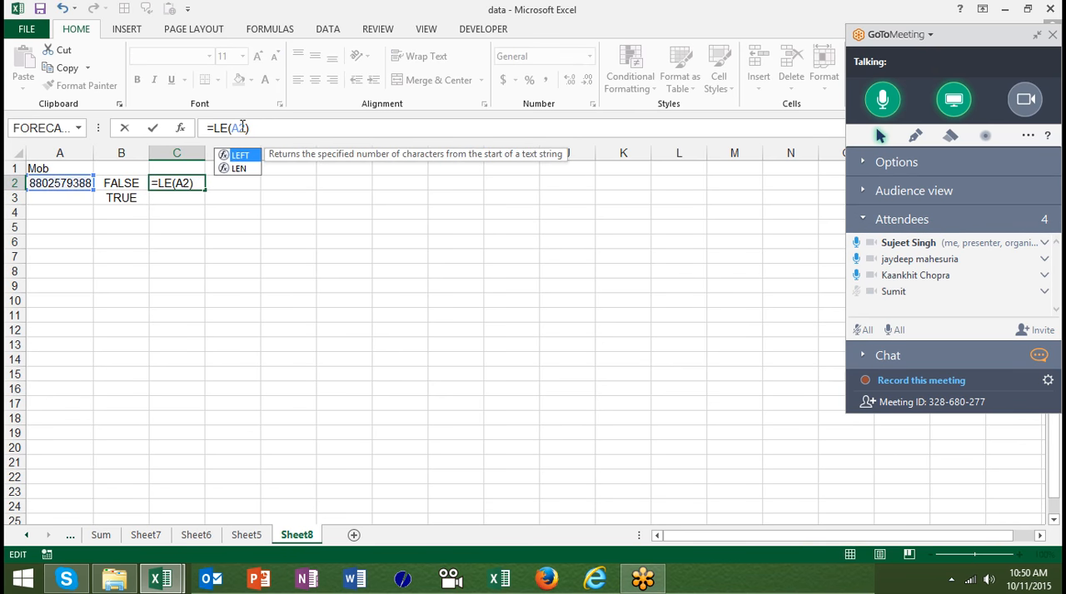
{"action": "key", "text": "Down"}
{"action": "type", "text": "N"}
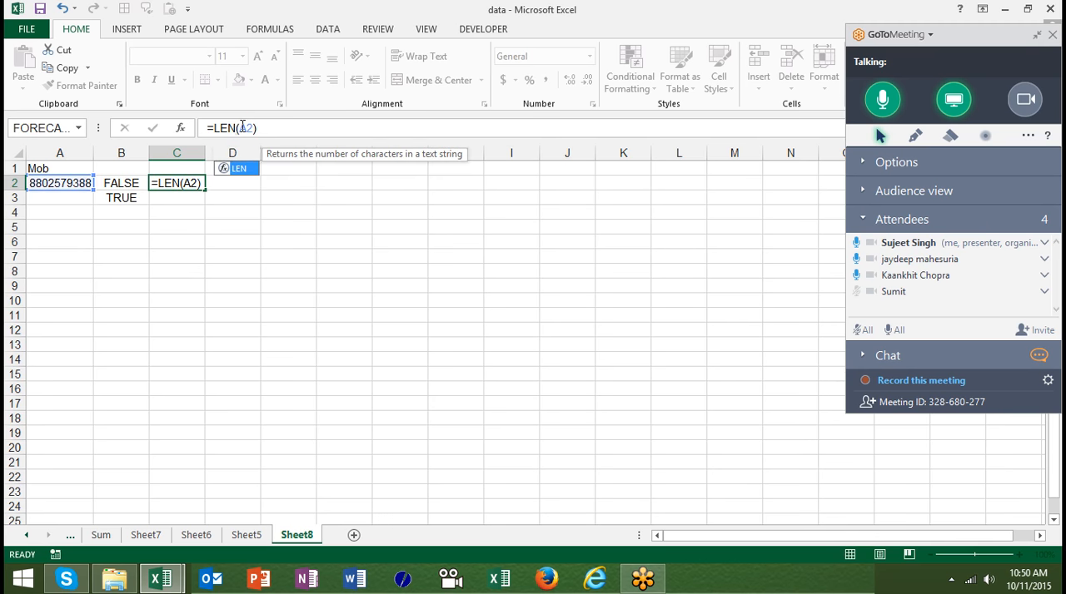
{"action": "key", "text": "Return"}
{"action": "key", "text": "Up"}
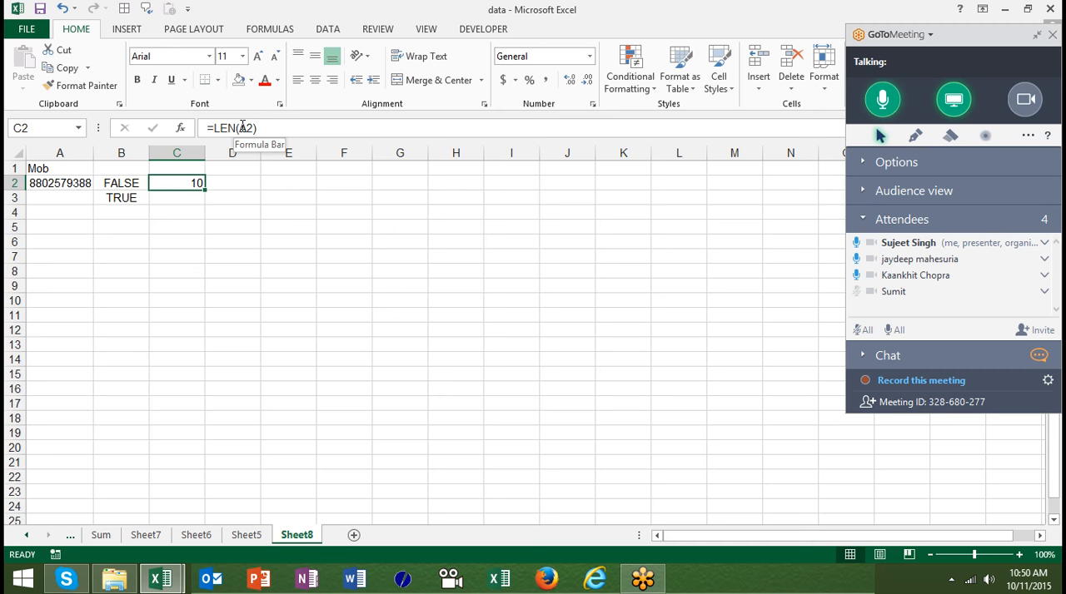
{"action": "key", "text": "shift+Down"}
{"action": "key", "text": "ctrl+d"}
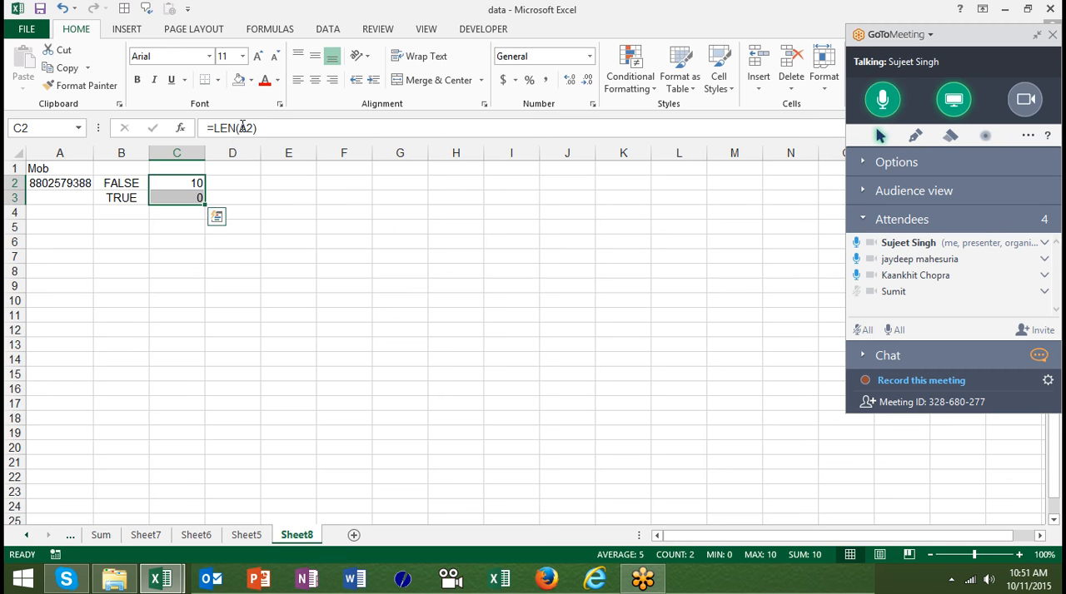
- Enter the formula =C2<>10 in cell D2 to test the length computed in column C
{"action": "key", "text": "Down"}
{"action": "key", "text": "Left"}
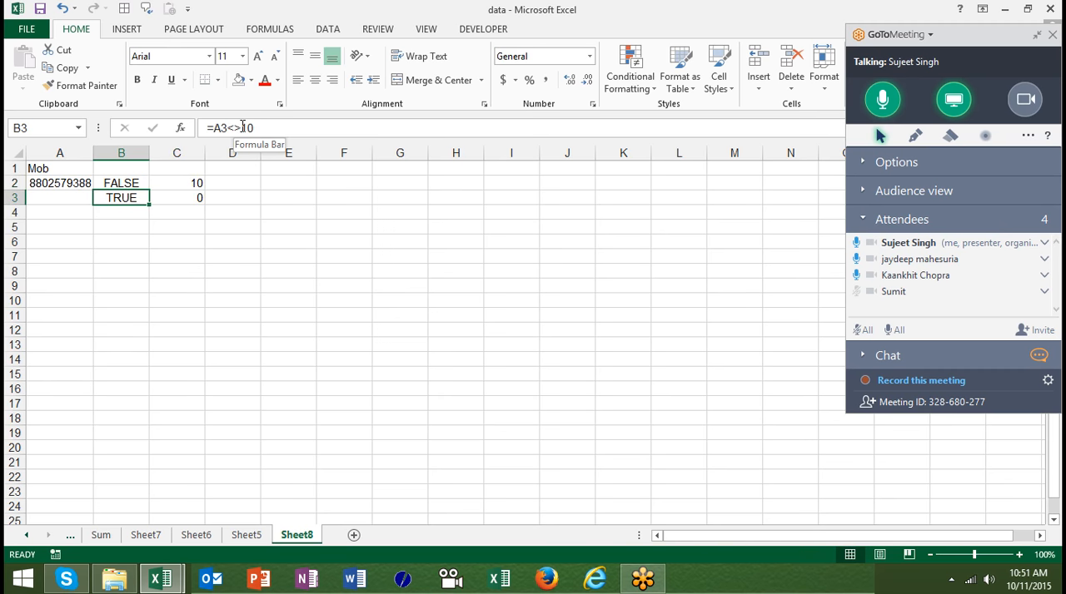
{"action": "key", "text": "Up"}
{"action": "key", "text": "Right"}
{"action": "key", "text": "Right"}
{"action": "type", "text": "="}
{"action": "key", "text": "Left"}
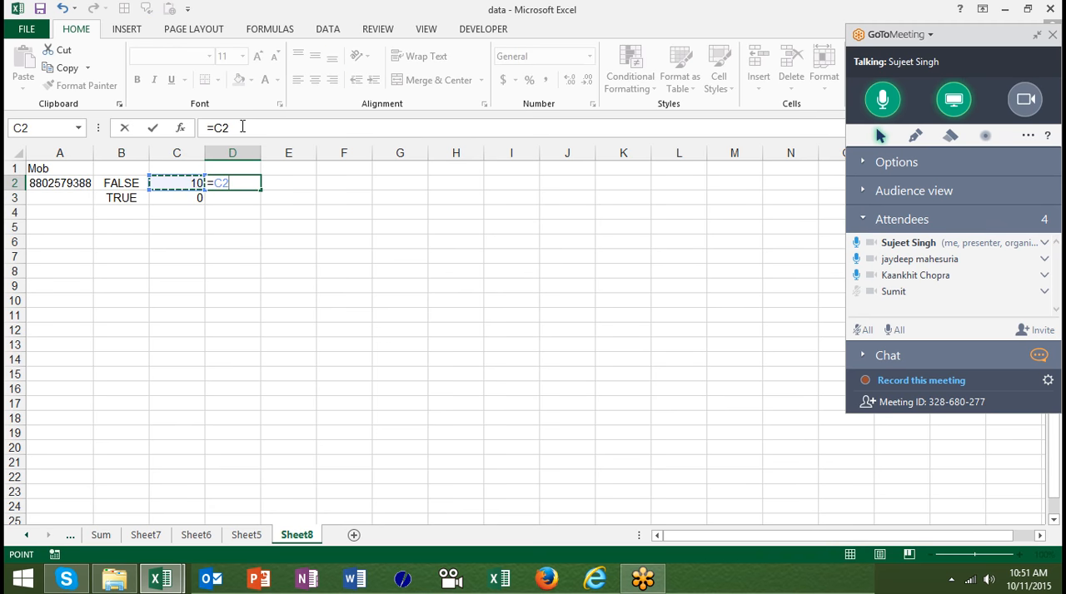
{"action": "type", "text": "<>10"}
{"action": "key", "text": "Return"}
{"action": "key", "text": "Up"}
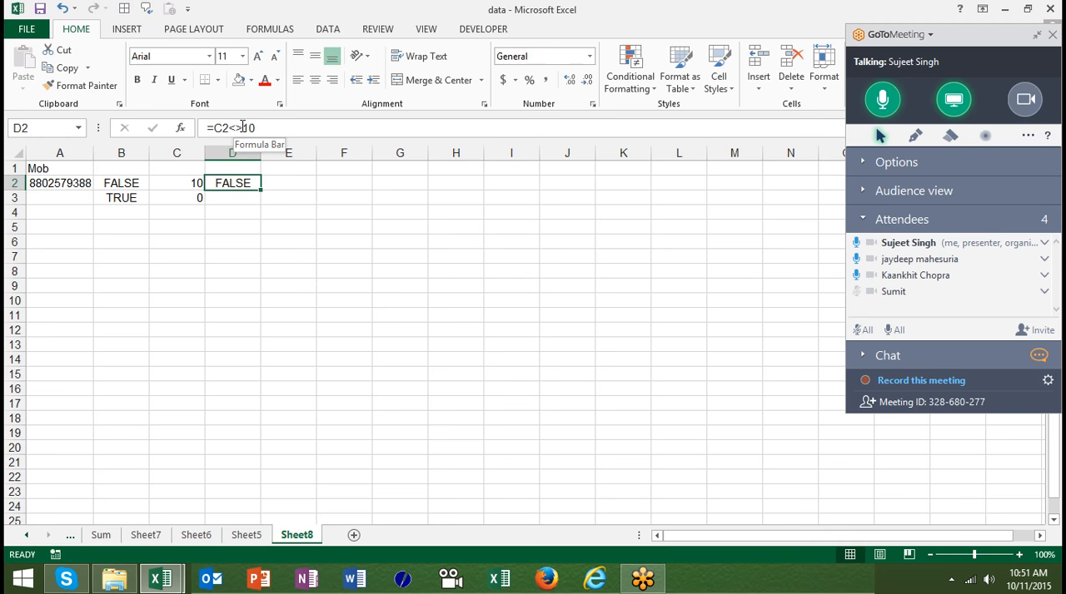
- Wrap B2's length test in AND and start a second LEN condition, so it reads =AND(LEN(A2)<>10,LEN(
{"action": "left_click", "coordinate": [137, 184]}
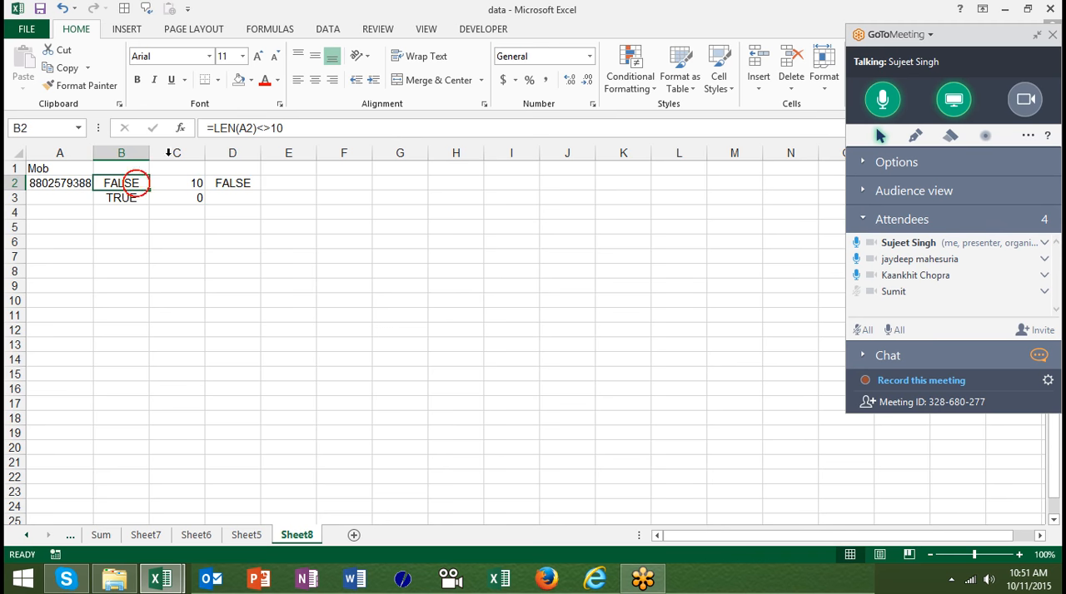
{"action": "left_click", "coordinate": [214, 129]}
{"action": "type", "text": "and"}
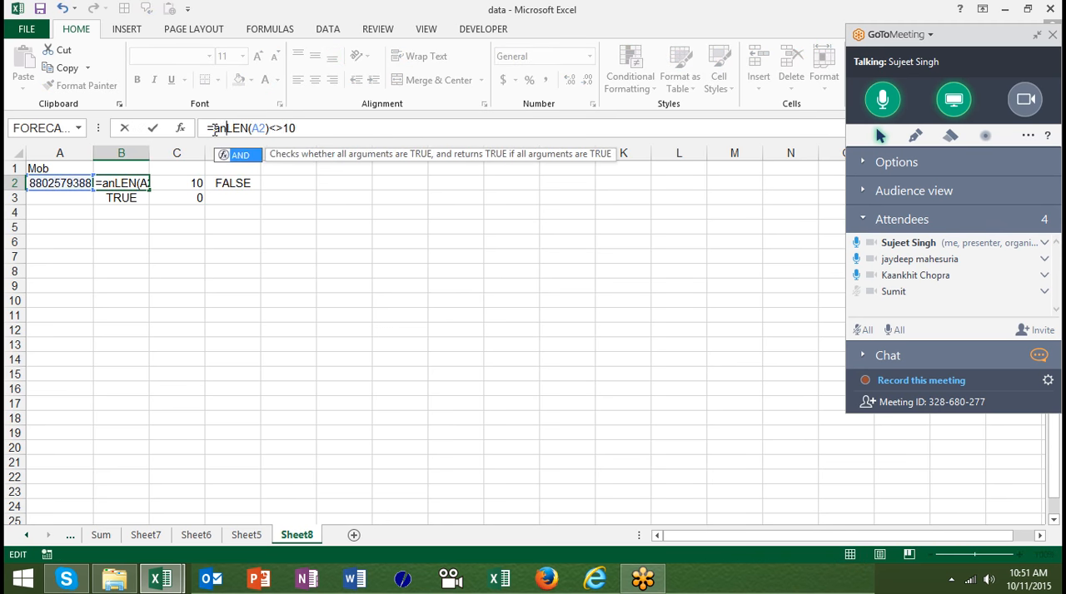
{"action": "key", "text": "Tab"}
{"action": "left_click", "coordinate": [317, 127]}
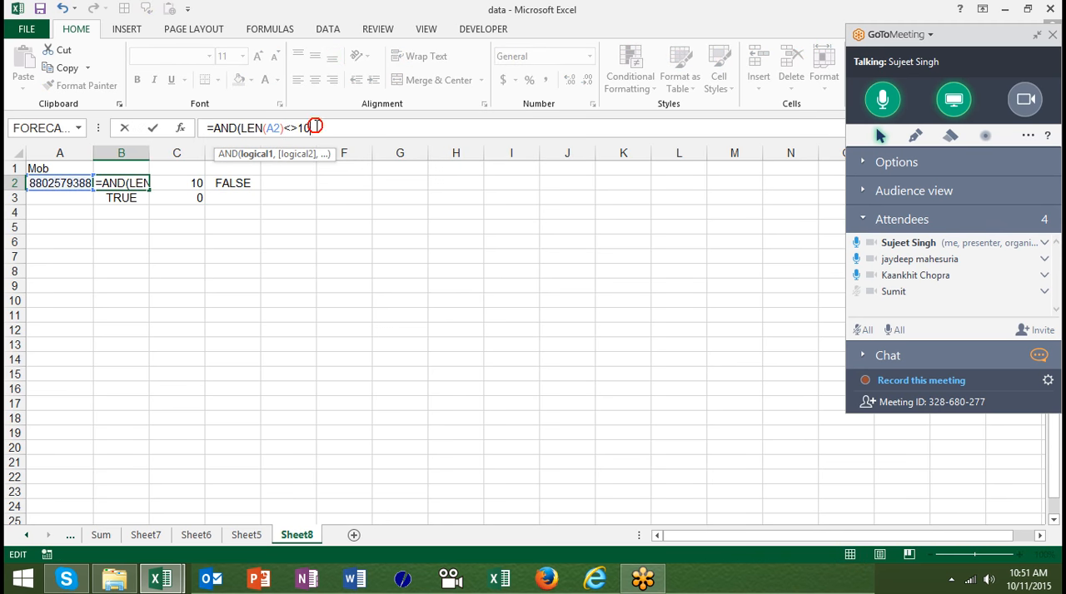
{"action": "type", "text": ","}
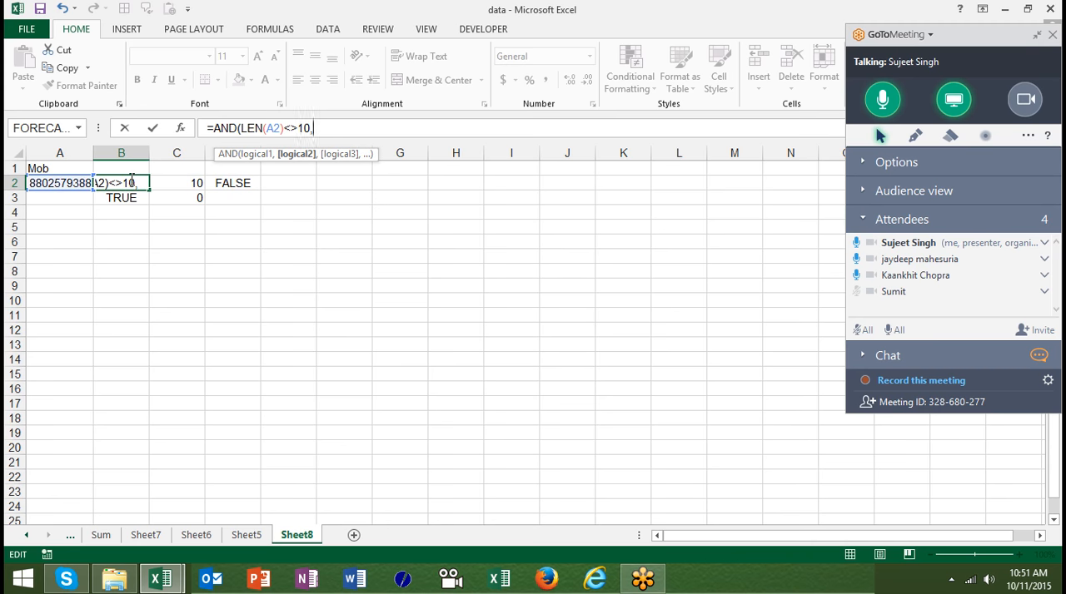
{"action": "type", "text": "len"}
{"action": "key", "text": "Tab"}
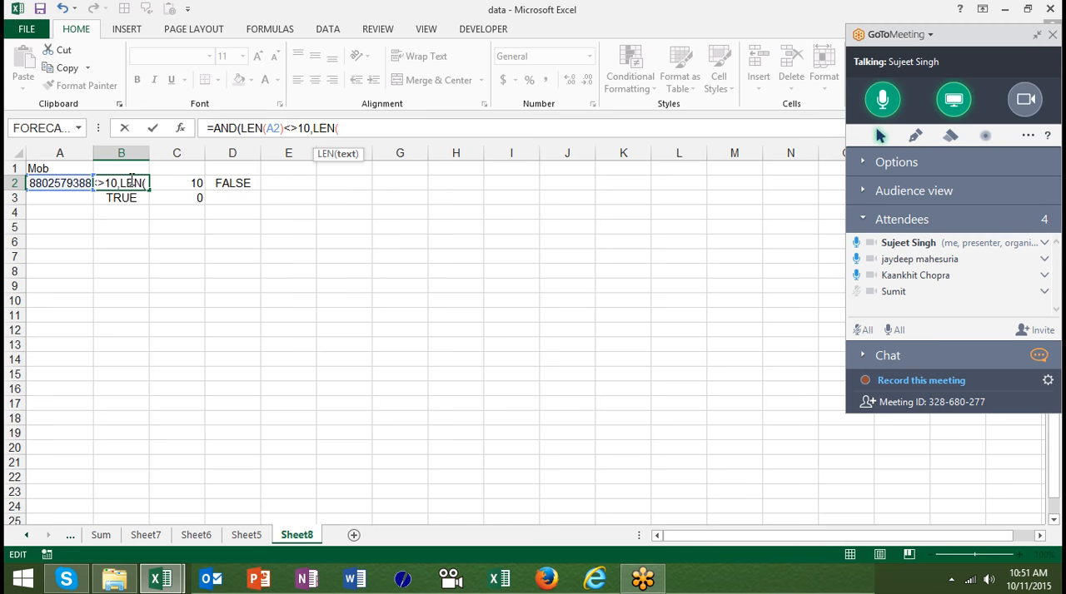
- Complete the formula in B2 as =AND(LEN(A2)<>10,LEN(A2)>0)
{"action": "left_click", "coordinate": [70, 182]}
{"action": "type", "text": ")>0"}
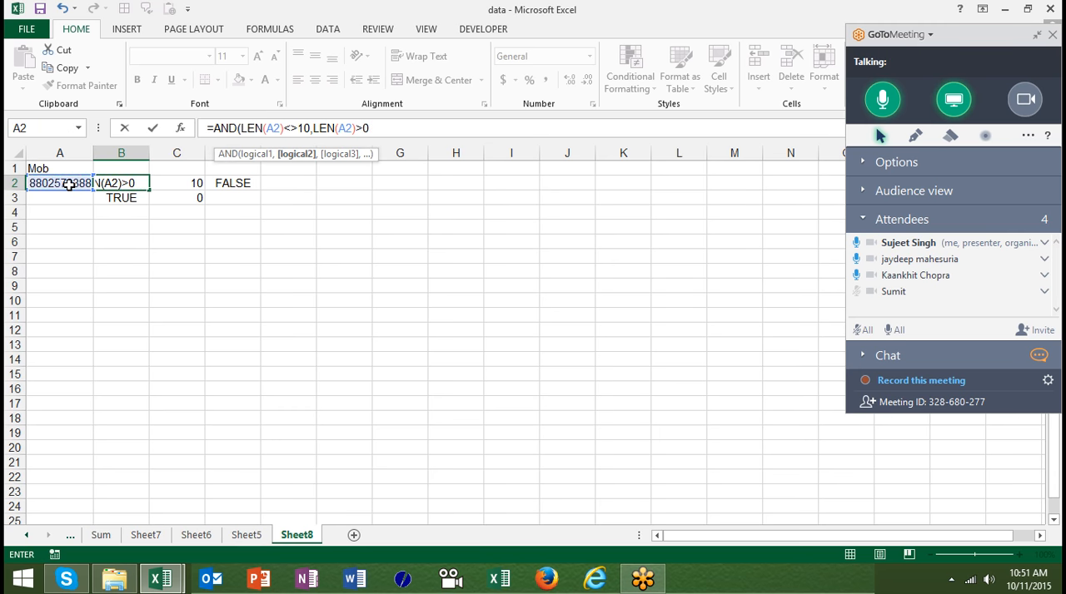
{"action": "key", "text": "Return"}
{"action": "key", "text": "Up"}
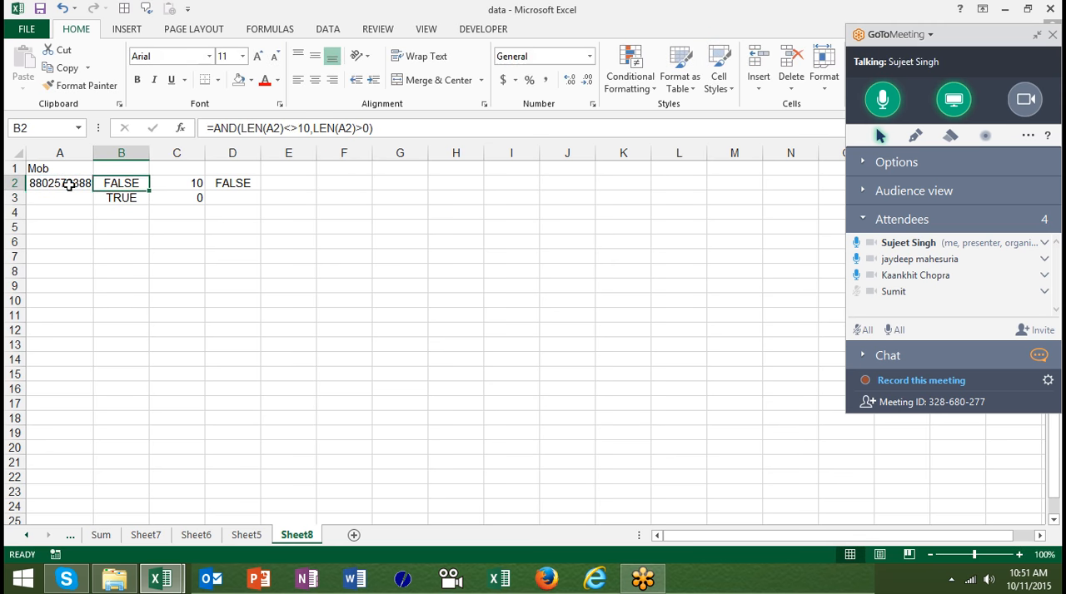
- Start a formula-based conditional formatting rule for A2 with =and(len($A$2)<>10,len($A$2)>0)
{"action": "left_click", "coordinate": [73, 180]}
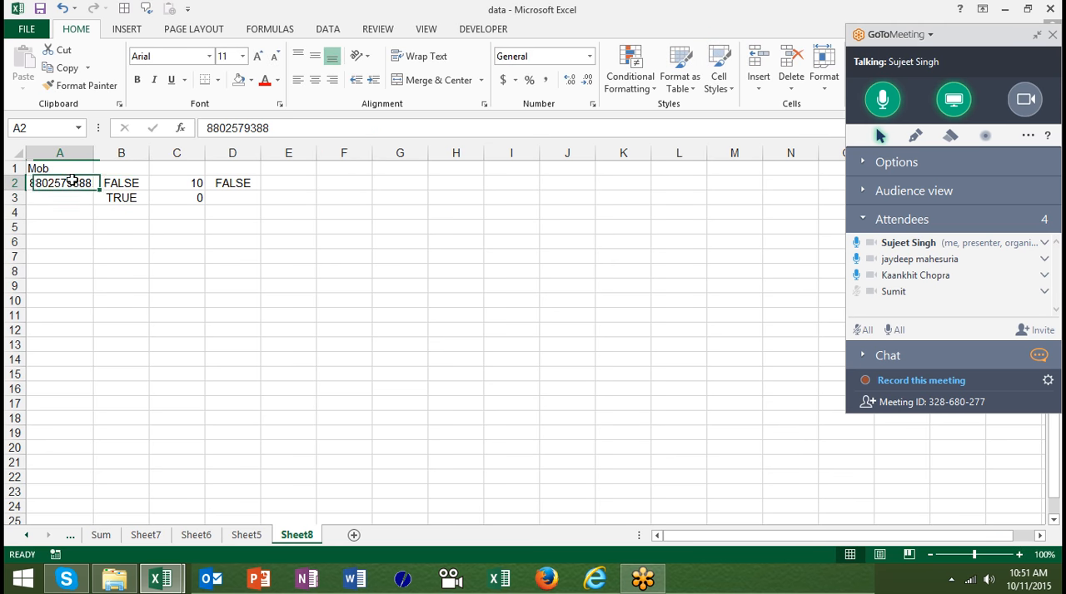
{"action": "left_click", "coordinate": [638, 85]}
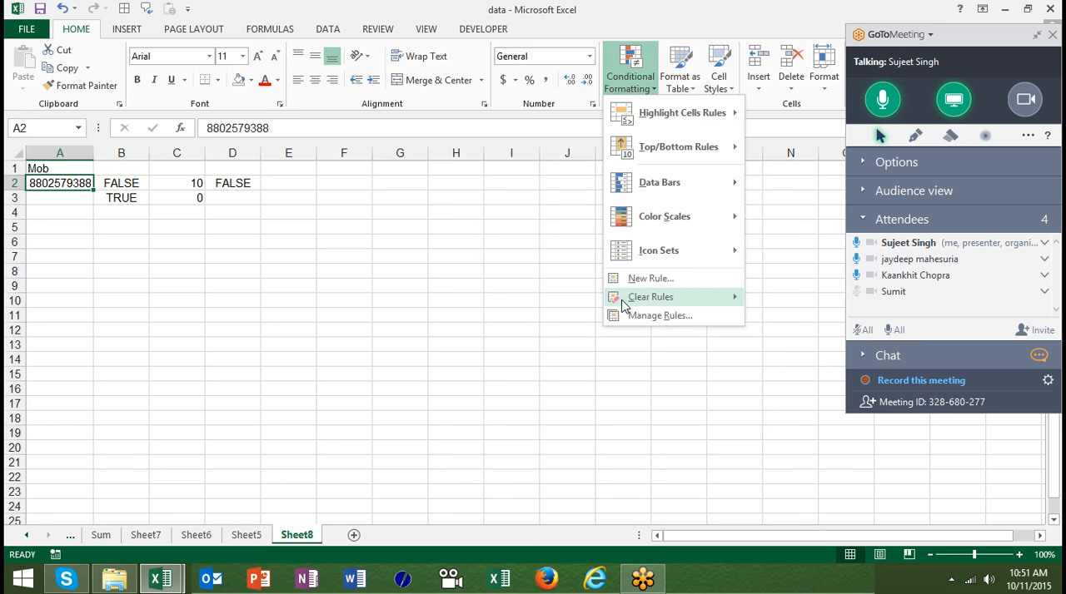
{"action": "left_click", "coordinate": [634, 283]}
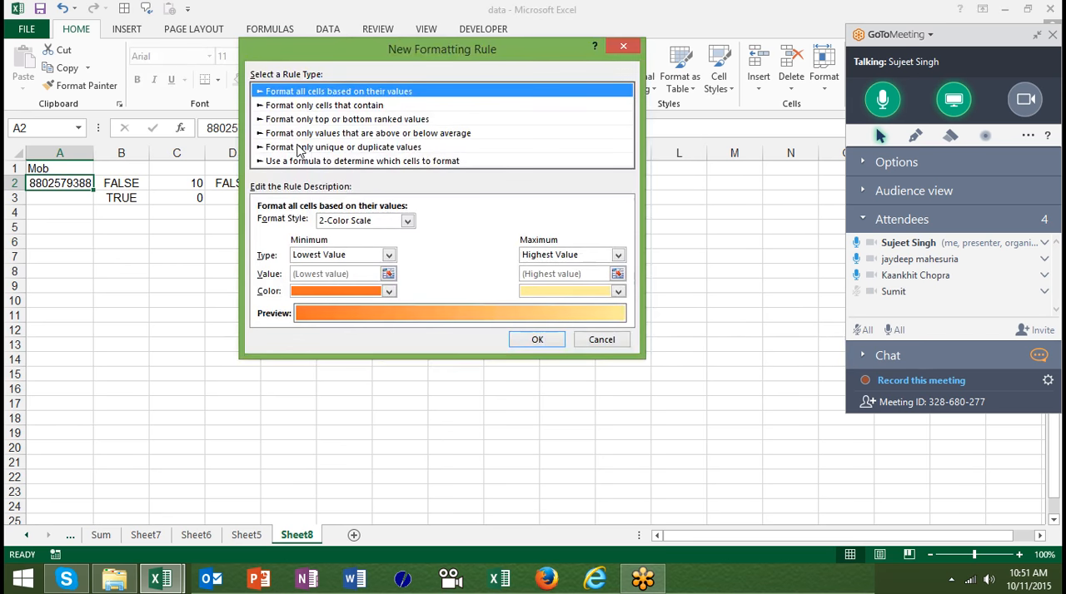
{"action": "left_click", "coordinate": [298, 162]}
{"action": "left_click", "coordinate": [286, 221]}
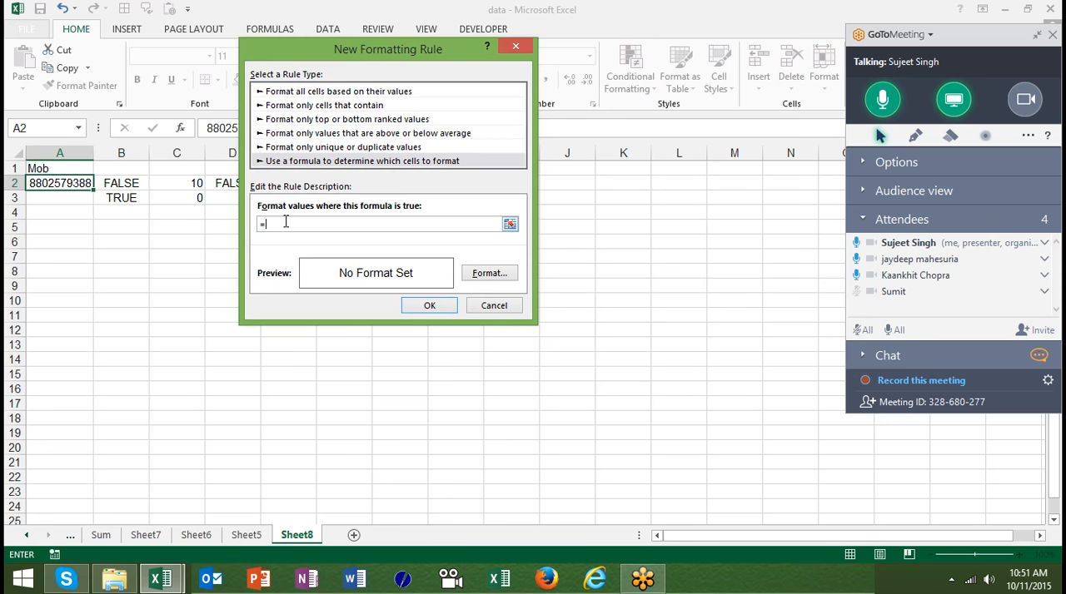
{"action": "type", "text": "=and(len("}
{"action": "left_click", "coordinate": [75, 184]}
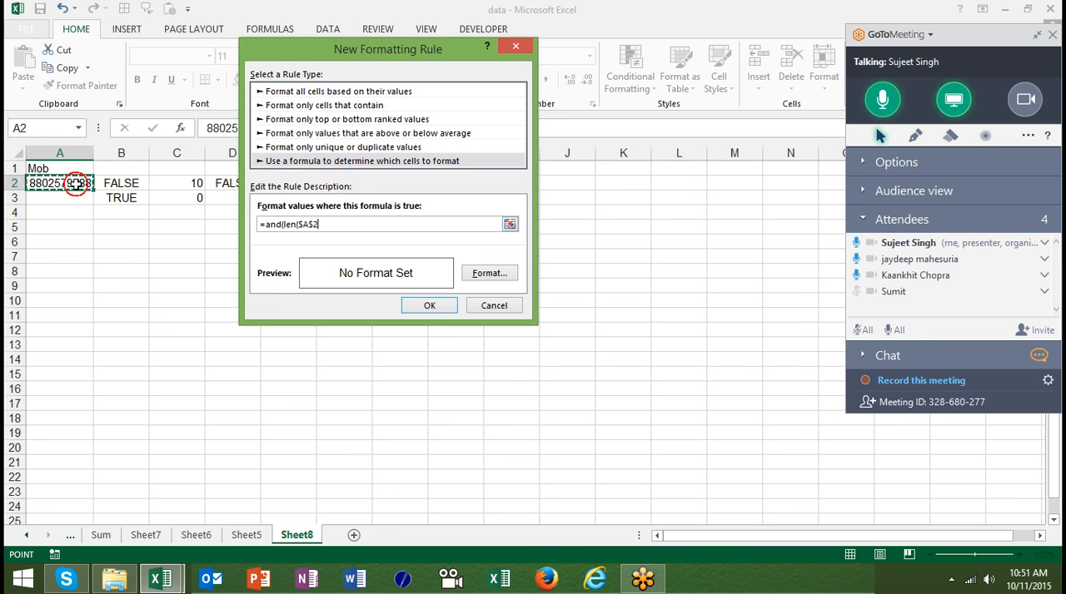
{"action": "type", "text": ")<>10,len("}
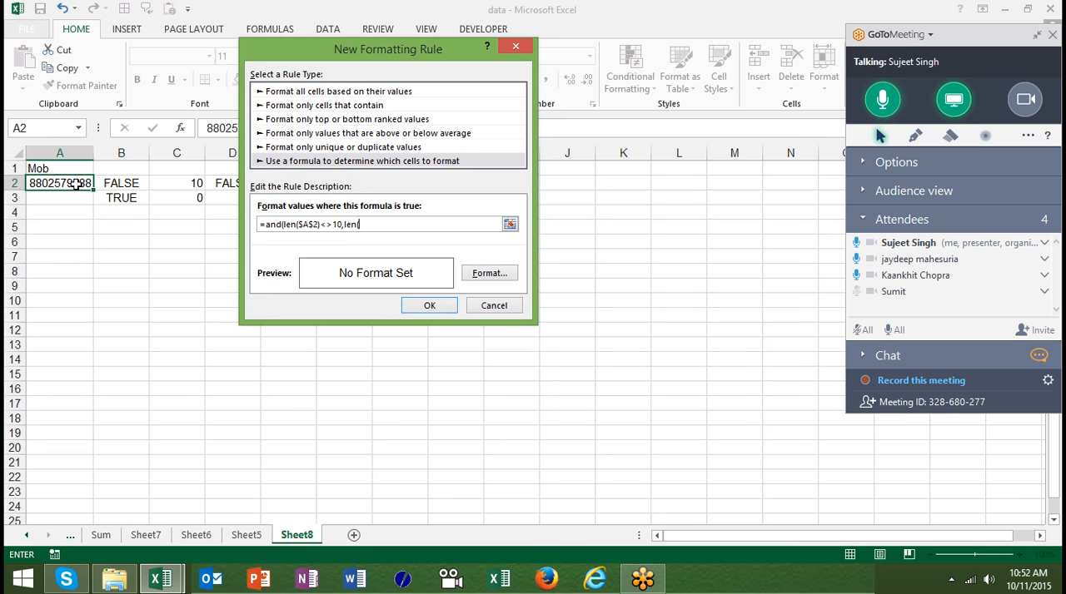
{"action": "left_click", "coordinate": [73, 183]}
{"action": "type", "text": ")<>"}
- Make both row references in the rule relative, so it reads =and(len($A2)<>10,len($A2)>0)
{"action": "left_click", "coordinate": [375, 225]}
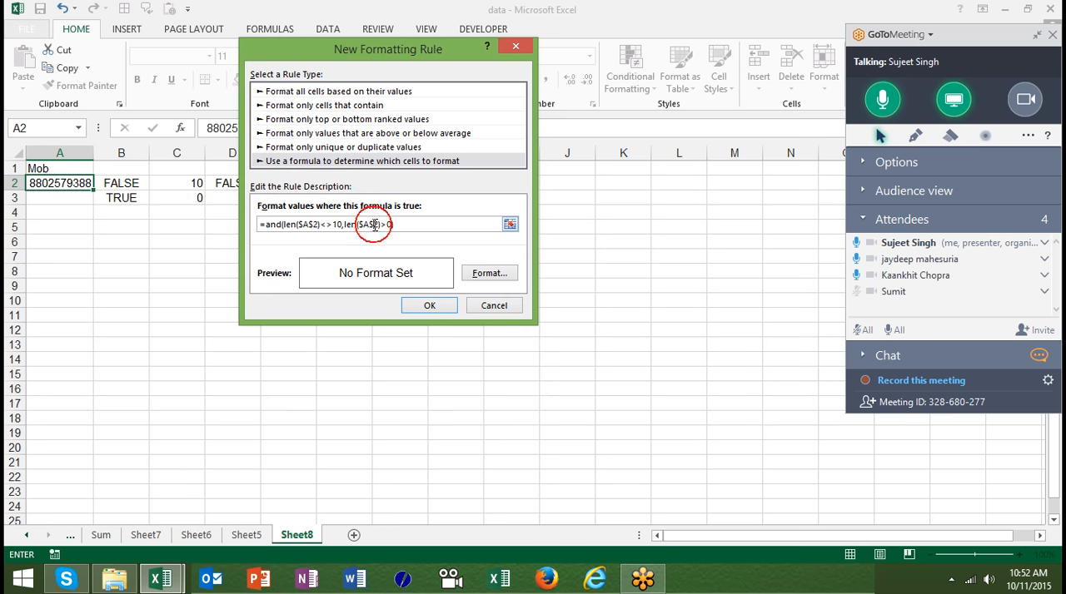
{"action": "key", "text": "BackSpace"}
{"action": "left_click", "coordinate": [314, 224]}
{"action": "key", "text": "BackSpace"}
- Give the rule a red background fill and apply it to A2
{"action": "left_click", "coordinate": [489, 273]}
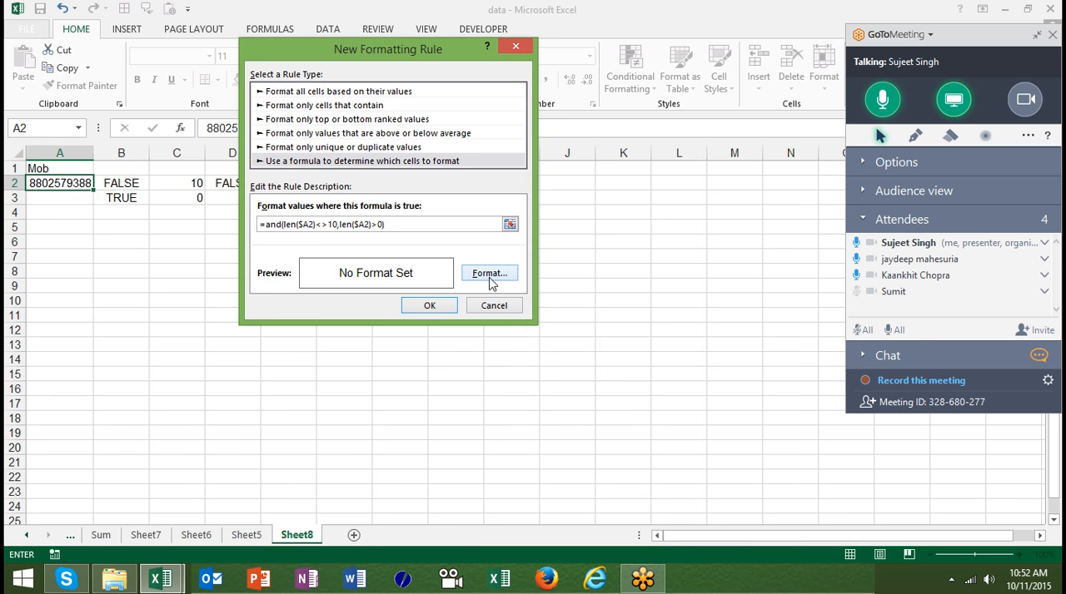
{"action": "left_click", "coordinate": [285, 188]}
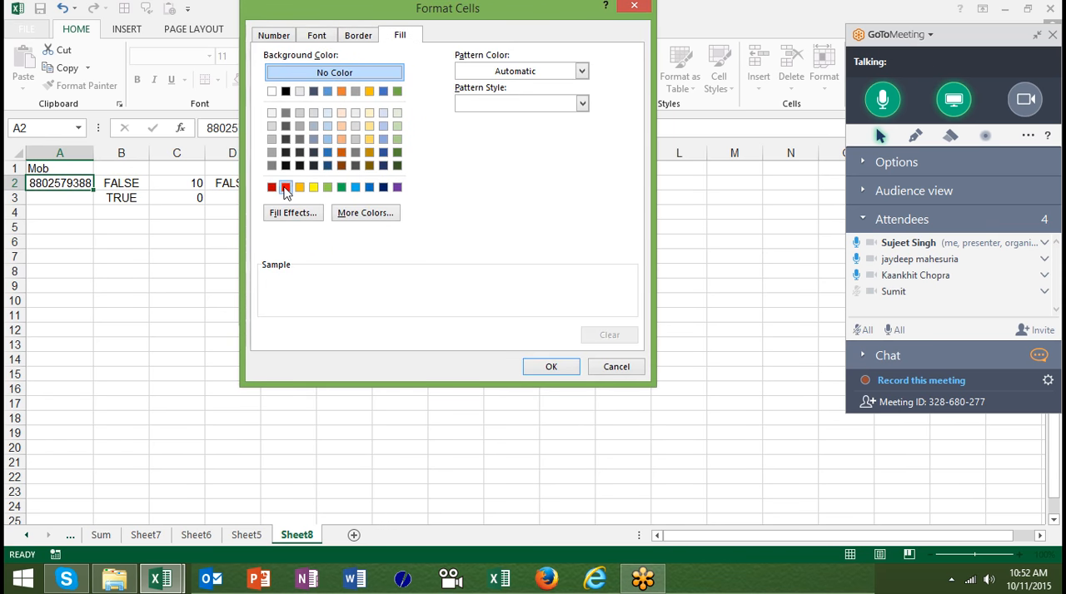
{"action": "left_click", "coordinate": [551, 367]}
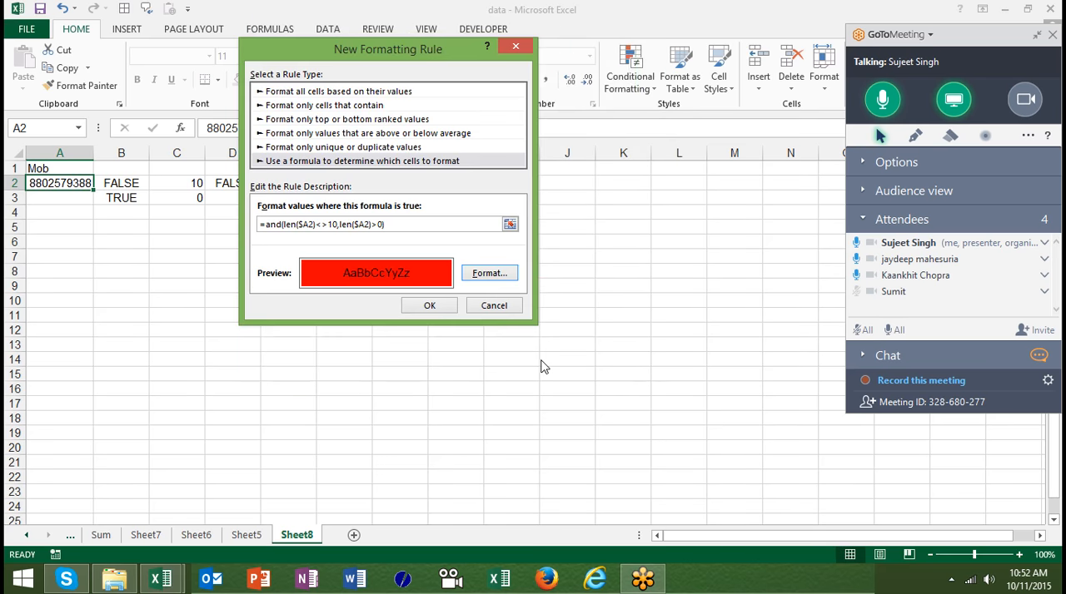
{"action": "left_click", "coordinate": [452, 305]}
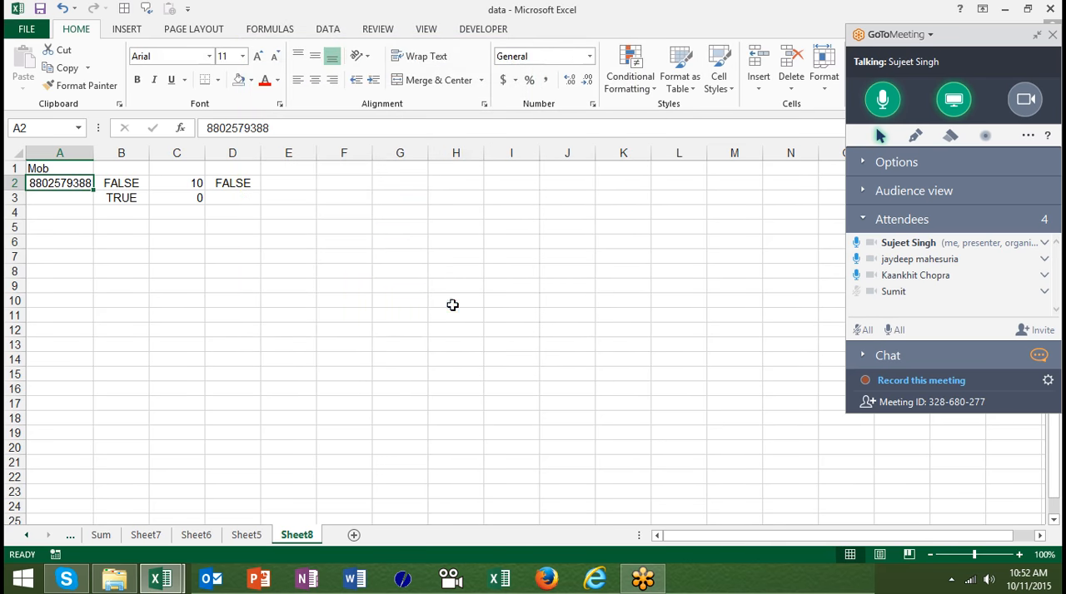
- Copy A2's formatting to the cells below it in column A and enter 54 in A6 to test the rule
{"action": "left_click", "coordinate": [81, 86]}
{"action": "left_click_drag", "start_coordinate": [72, 193], "coordinate": [74, 321]}
{"action": "left_click", "coordinate": [61, 246]}
{"action": "type", "text": "54"}
{"action": "key", "text": "Return"}
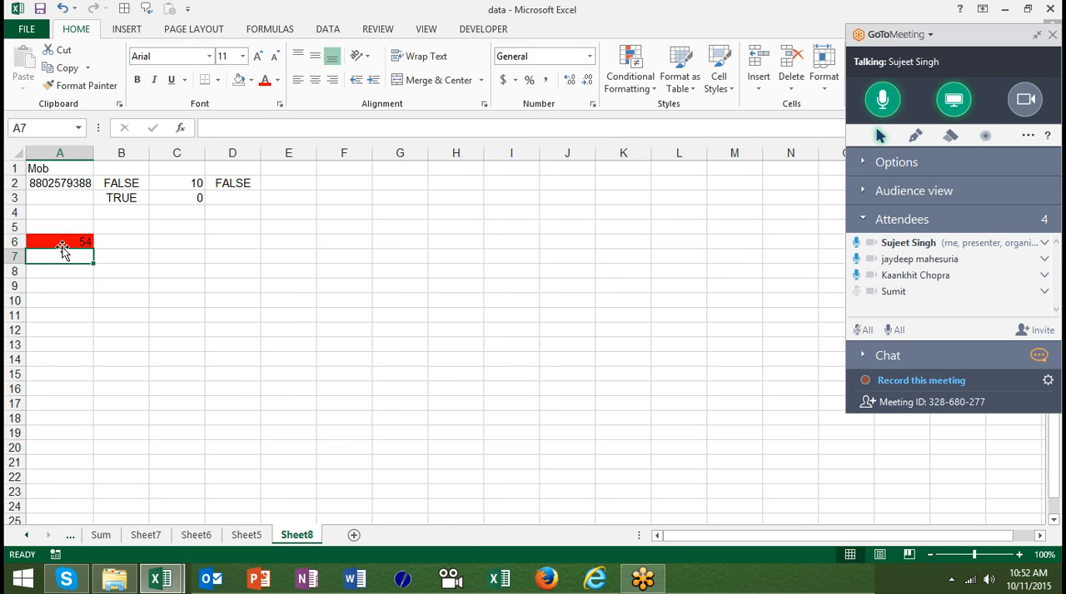
- Add a new worksheet and enter the date 10/1 in cell A5
{"action": "left_click", "coordinate": [353, 535]}
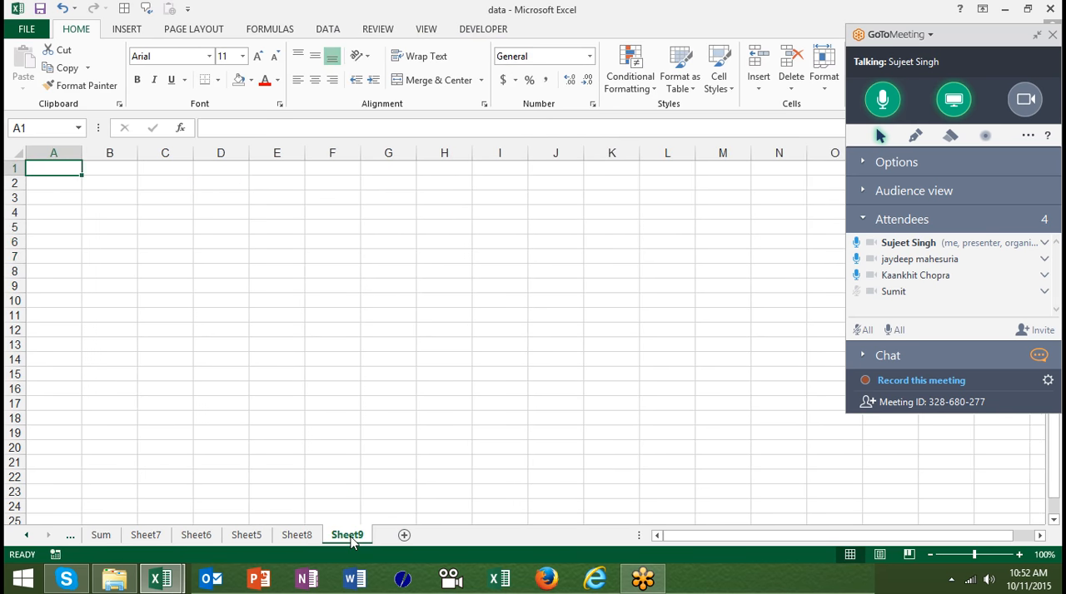
{"action": "left_click", "coordinate": [65, 229]}
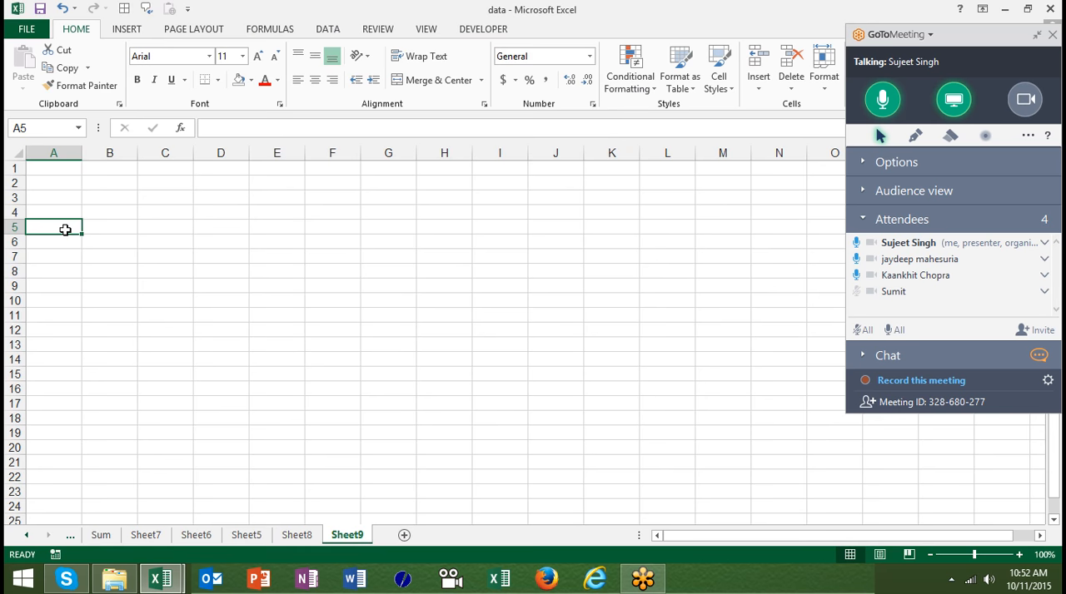
{"action": "type", "text": "11"}
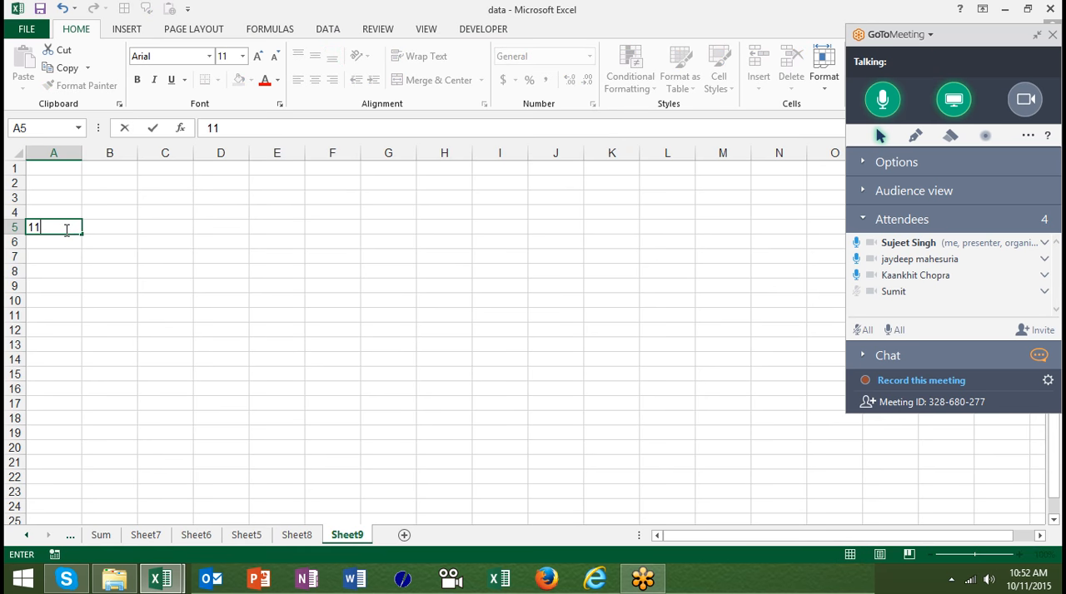
{"action": "type", "text": "0/1"}
{"action": "key", "text": "Return"}
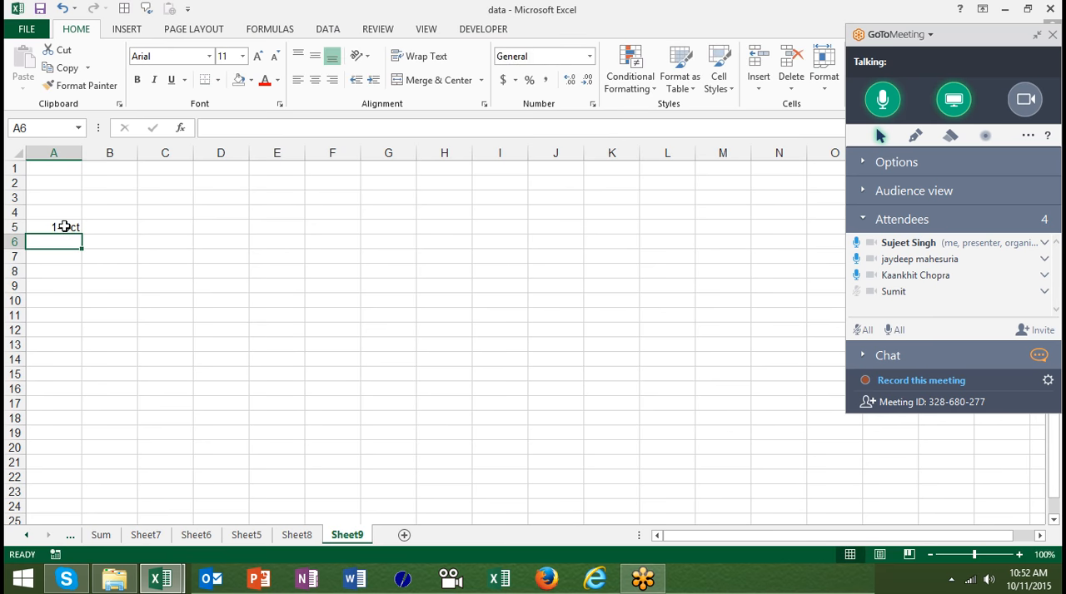
{"action": "left_click", "coordinate": [66, 228]}
{"action": "left_click_drag", "start_coordinate": [83, 234], "coordinate": [472, 241]}
{"action": "left_click_drag", "start_coordinate": [77, 238], "coordinate": [346, 252]}
{"action": "left_click", "coordinate": [136, 267]}
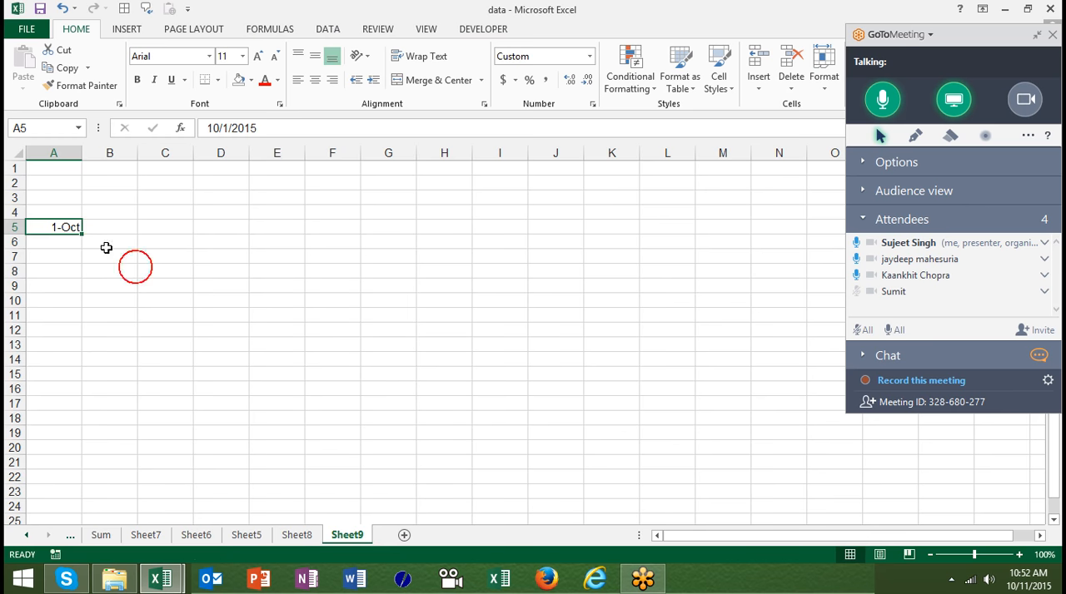
- Fill the date in A5 across row 5 to M5 with the Fill Series option
{"action": "right_click", "coordinate": [83, 235]}
{"action": "left_click_drag", "start_coordinate": [82, 235], "coordinate": [727, 215]}
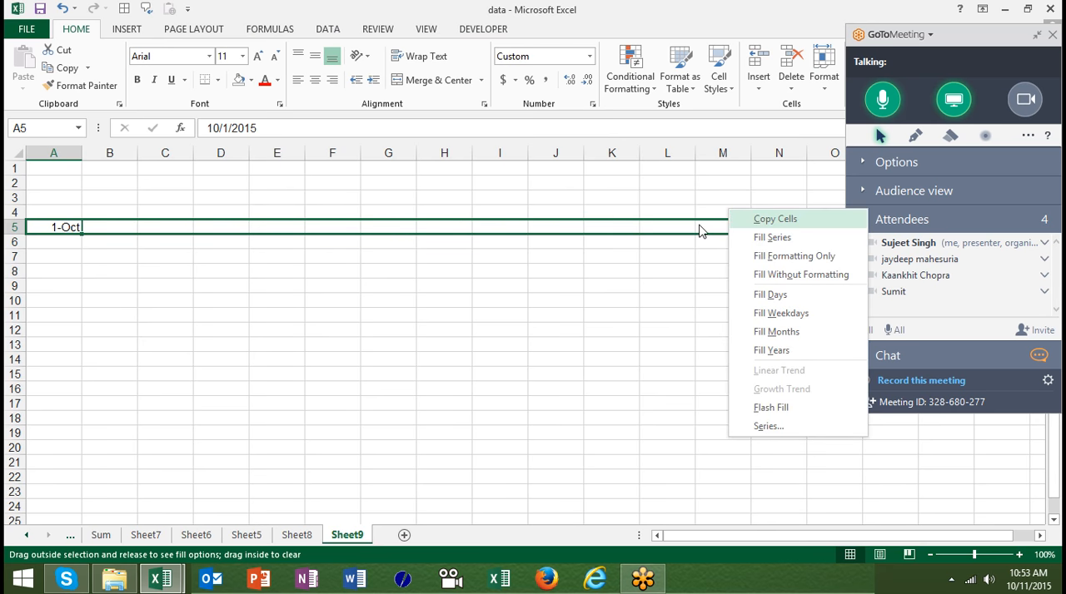
{"action": "left_click", "coordinate": [760, 238]}
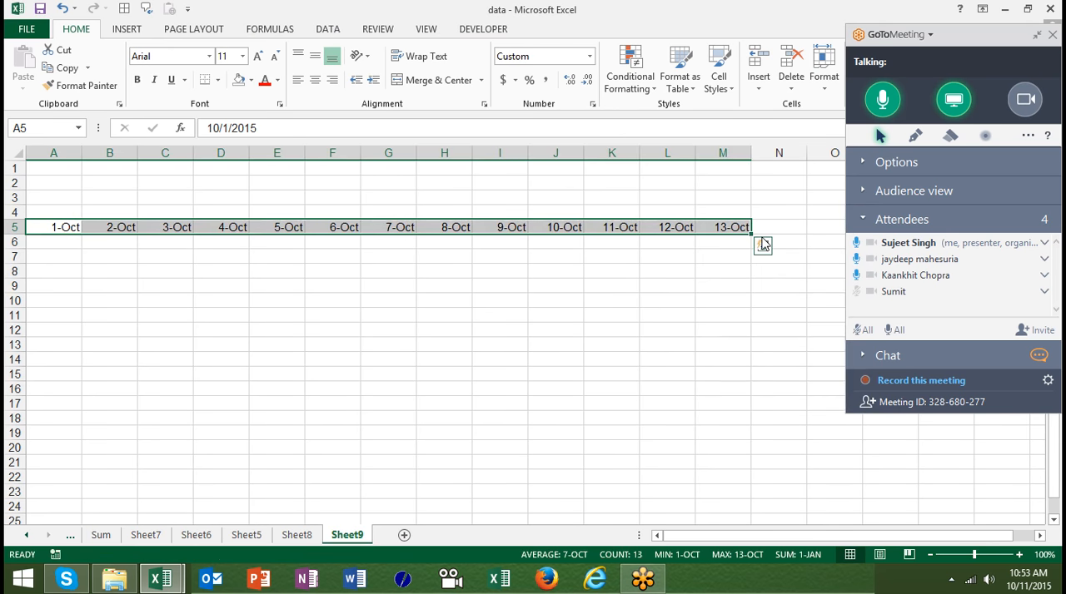
{"action": "left_click", "coordinate": [739, 255]}
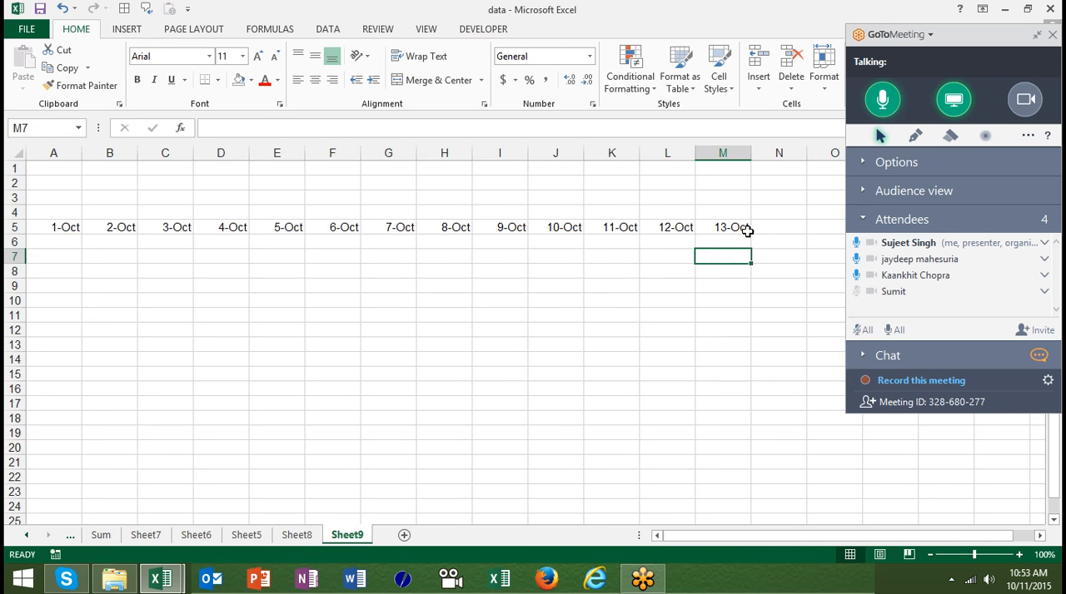
- Extend the date series by one cell from M5 to N5 with Fill Series
{"action": "left_click", "coordinate": [747, 231]}
{"action": "left_click_drag", "start_coordinate": [784, 239], "coordinate": [806, 240]}
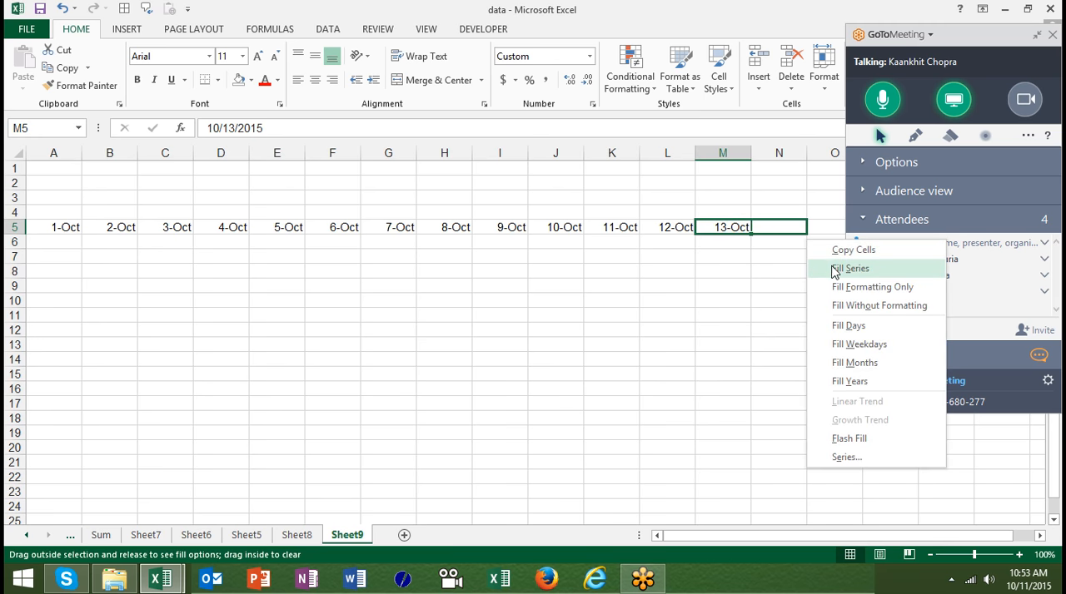
{"action": "left_click", "coordinate": [834, 269]}
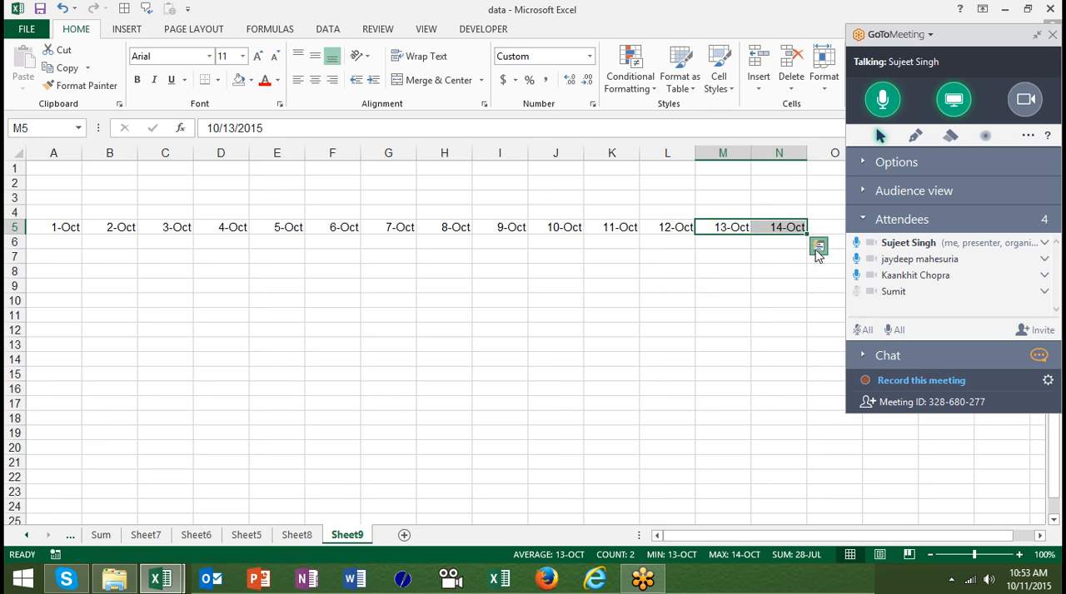
{"action": "left_click", "coordinate": [817, 255]}
{"action": "left_click", "coordinate": [786, 256]}
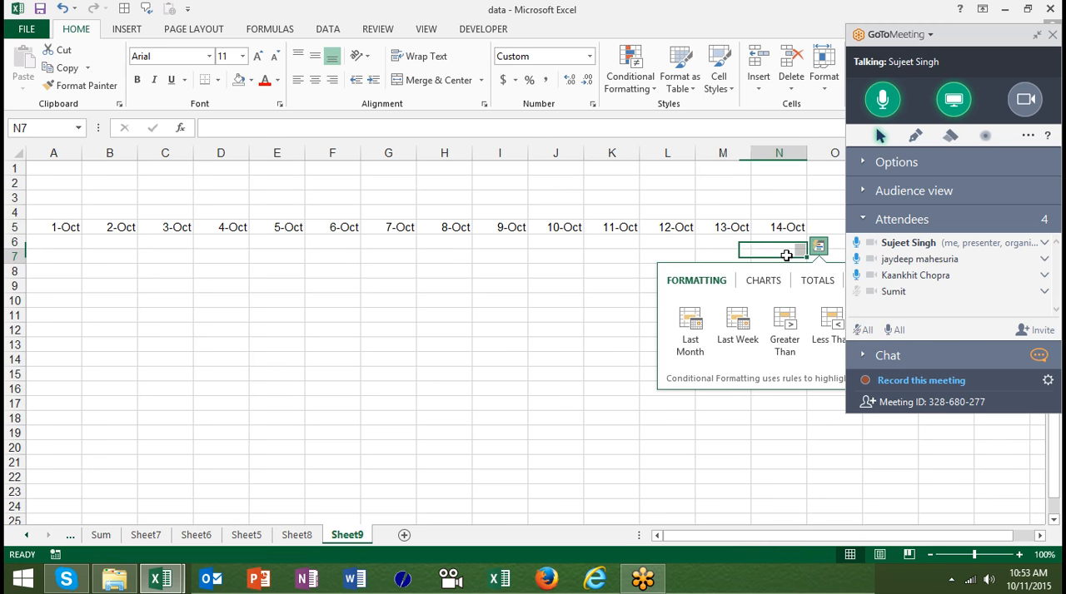
- Collapse the GoToMeeting control panel to uncover the sheet's columns and select N5
{"action": "left_click", "coordinate": [1039, 34]}
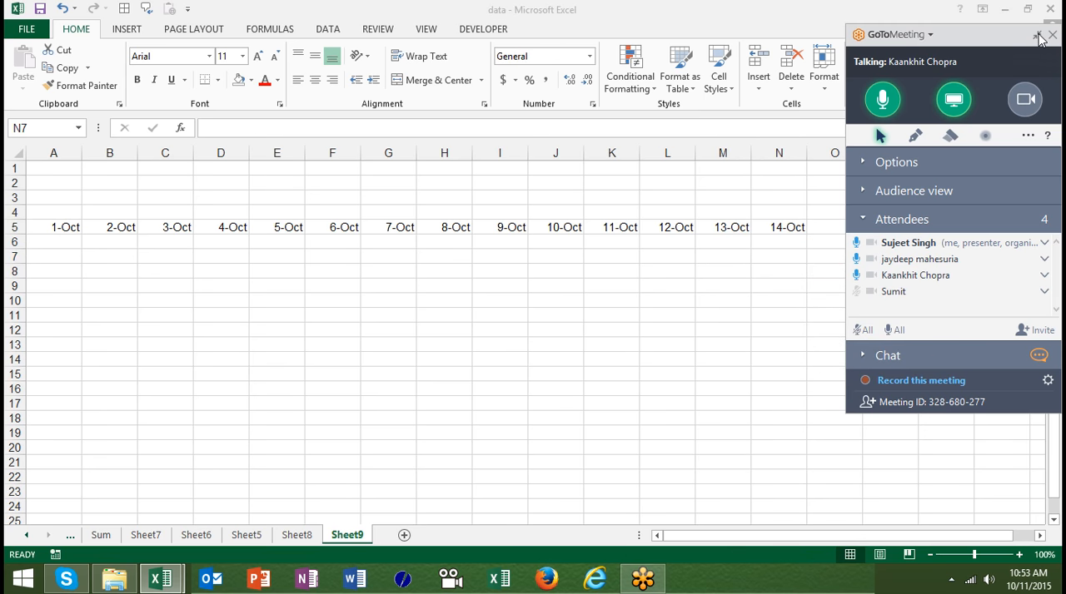
{"action": "left_click", "coordinate": [773, 227]}
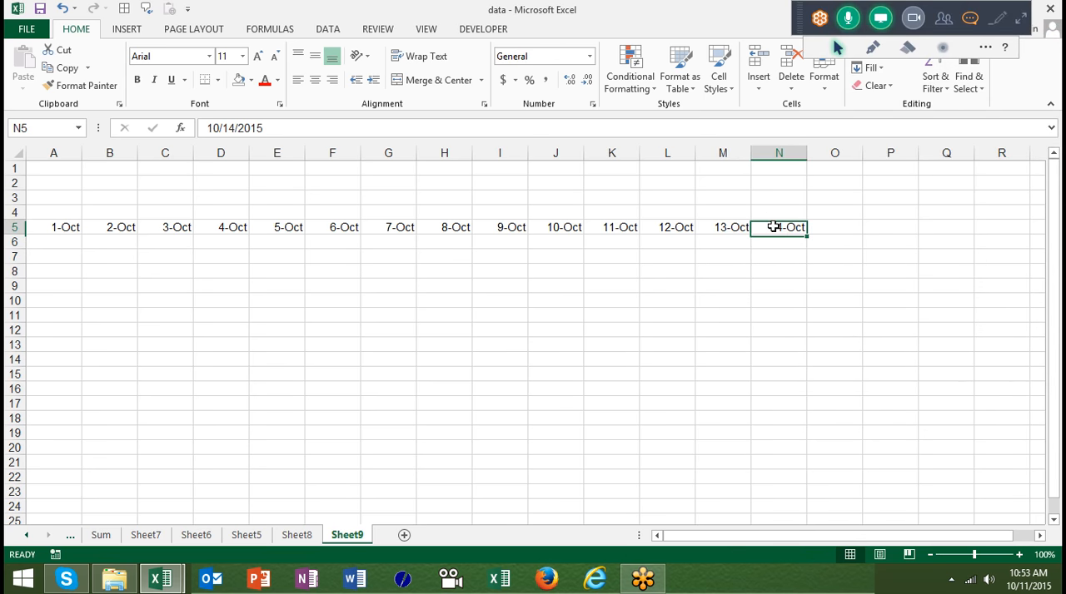
{"action": "double_click", "coordinate": [773, 226]}
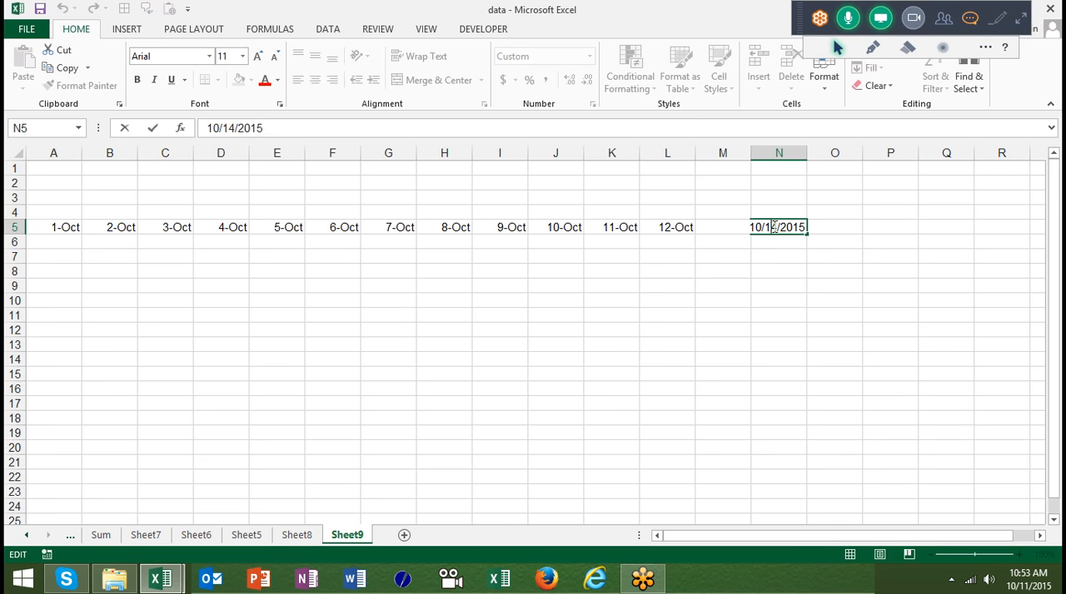
{"action": "left_click", "coordinate": [737, 268]}
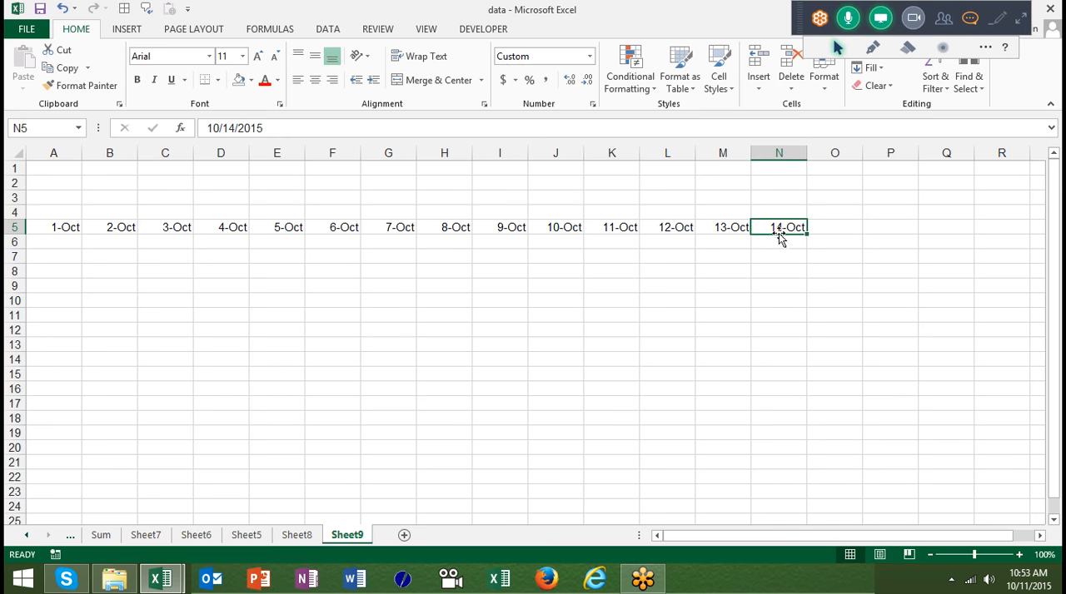
- Extend the date series from N5 to R5 with Fill Series, and undo that fill
{"action": "left_click_drag", "start_coordinate": [807, 236], "coordinate": [1010, 249]}
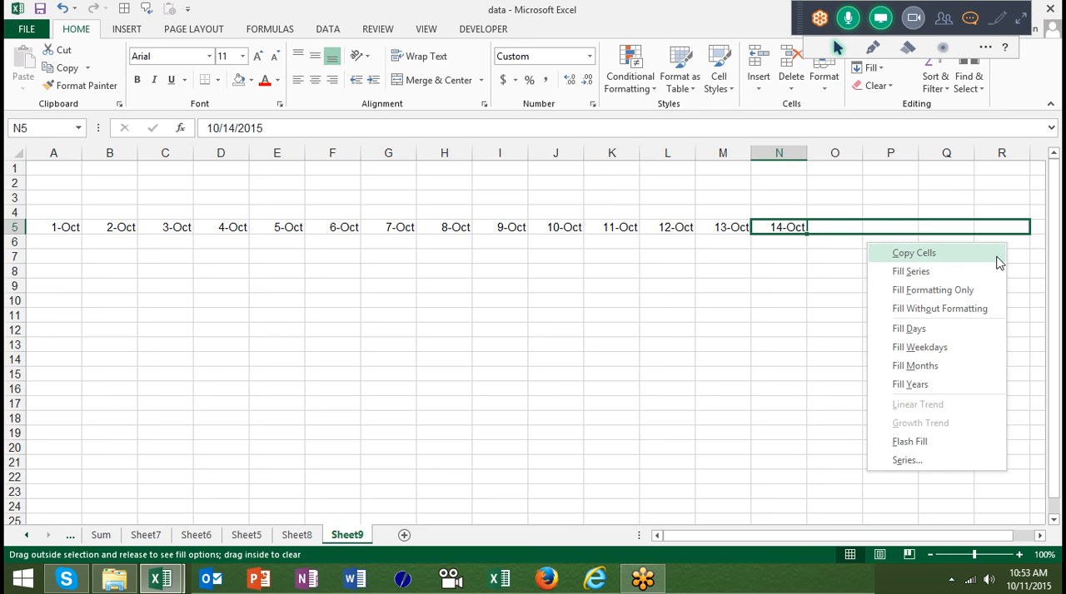
{"action": "left_click", "coordinate": [979, 278]}
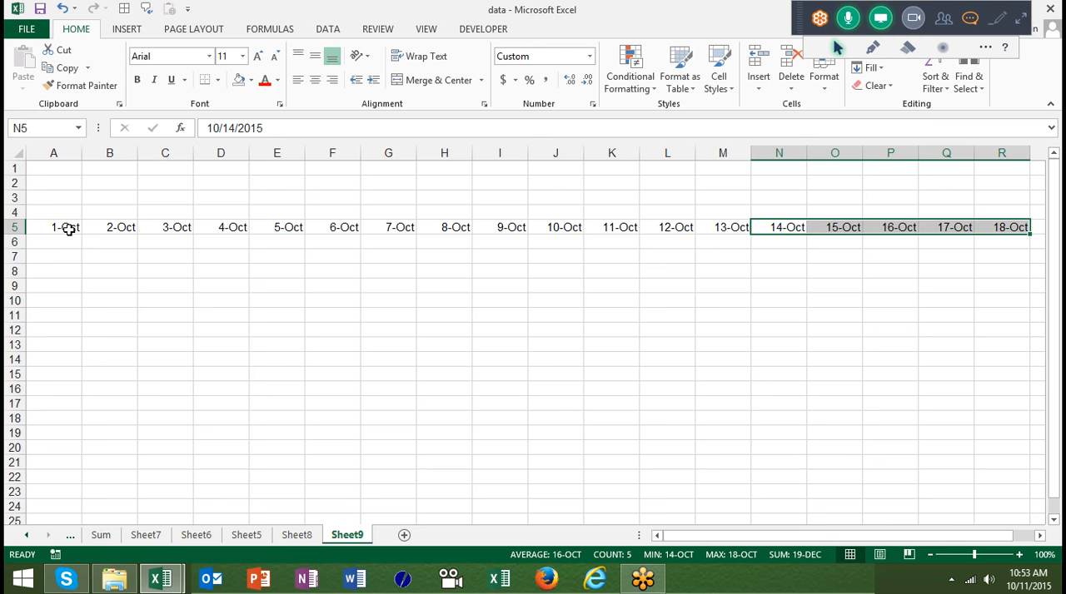
{"action": "key", "text": "ctrl+z"}
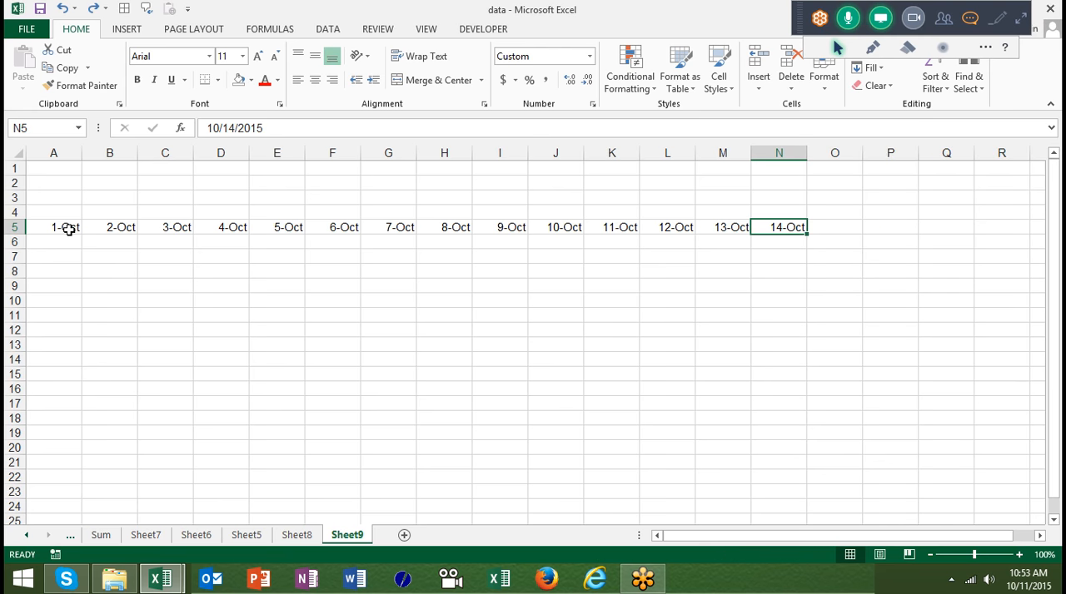
{"action": "left_click", "coordinate": [63, 226]}
{"action": "key", "text": "shift+Right"}
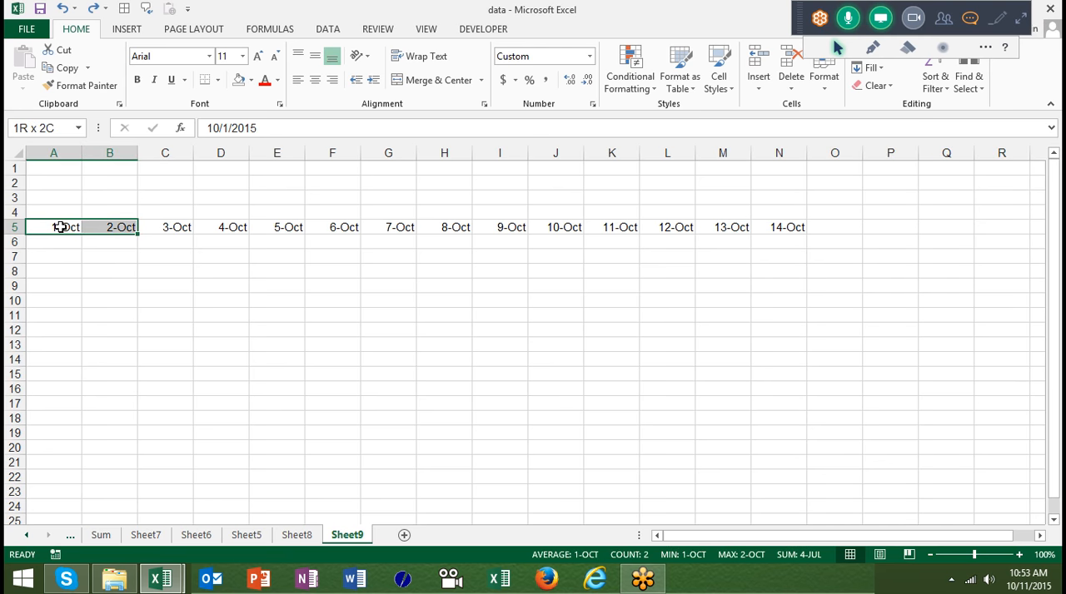
{"action": "key", "text": "shift+Right"}
{"action": "key", "text": "shift+Right"}
{"action": "key", "text": "shift+Right"}
{"action": "key", "text": "shift+Right"}
{"action": "key", "text": "shift+Right"}
{"action": "key", "text": "shift+Right"}
{"action": "key", "text": "shift+Right"}
{"action": "key", "text": "shift+Right"}
{"action": "key", "text": "shift+Right"}
{"action": "key", "text": "shift+Right"}
{"action": "key", "text": "shift+Right"}
{"action": "key", "text": "shift+Right"}
{"action": "key", "text": "shift+Right"}
{"action": "key", "text": "shift+Right"}
{"action": "key", "text": "shift+Right"}
{"action": "key", "text": "shift+Right"}
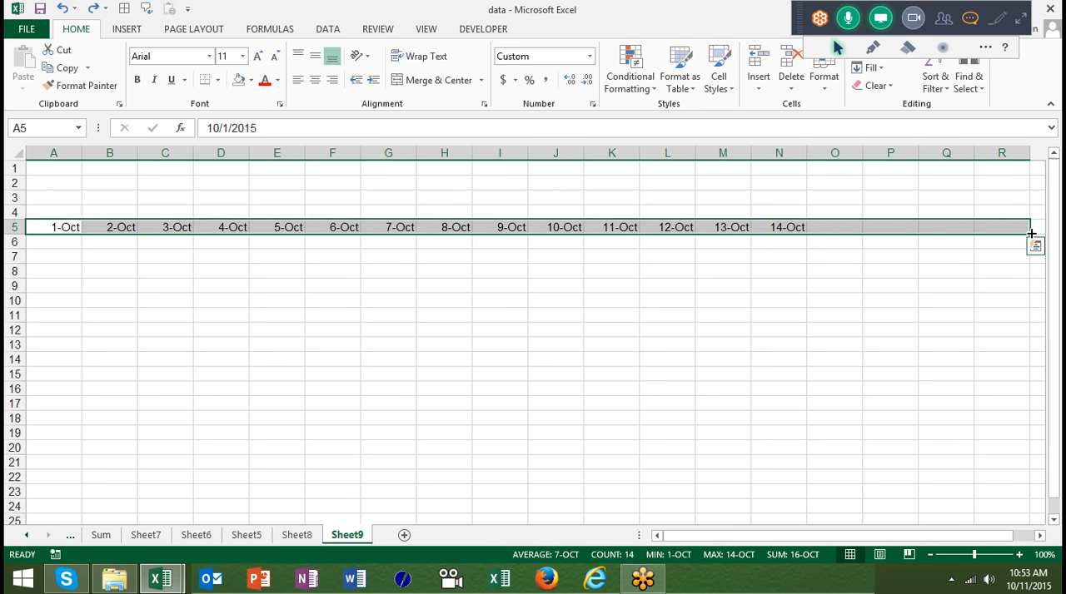
{"action": "right_click", "coordinate": [1031, 234]}
{"action": "left_click", "coordinate": [1032, 247]}
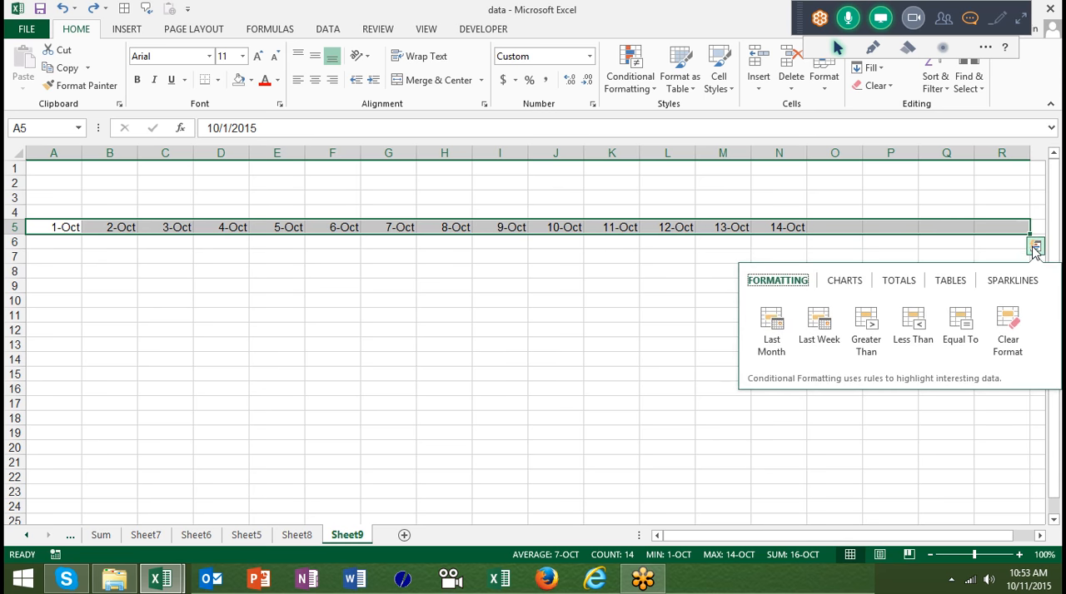
{"action": "left_click", "coordinate": [992, 248]}
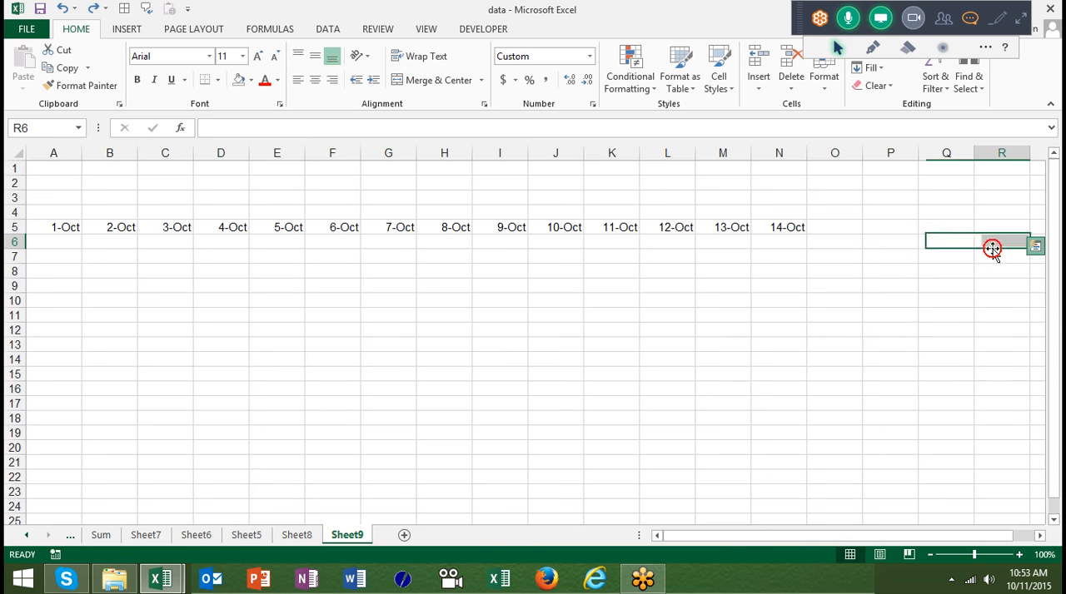
- Enter the formula =TEXT(A5,"DDD") in A4 to show the weekday name of the date below it
{"action": "left_click", "coordinate": [766, 230]}
{"action": "key", "text": "ctrl+Left"}
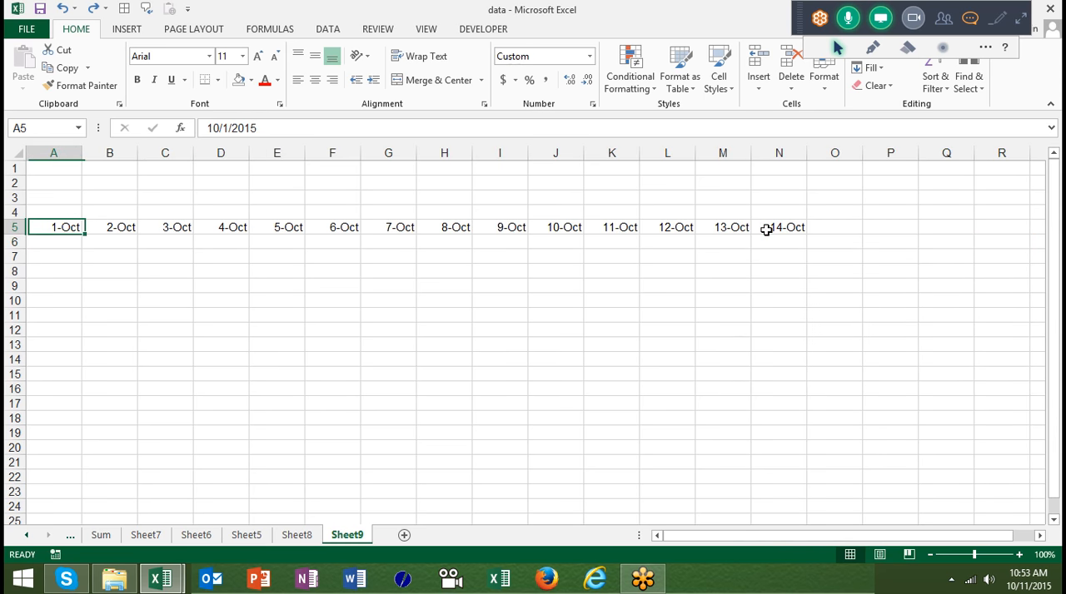
{"action": "key", "text": "Up"}
{"action": "type", "text": "=te"}
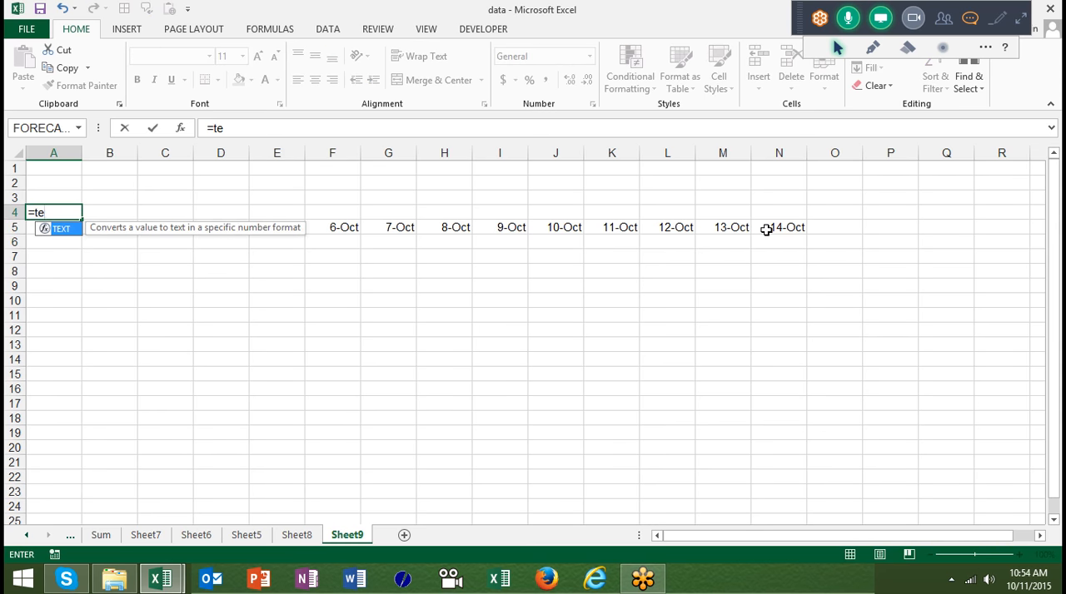
{"action": "key", "text": "Tab"}
{"action": "key", "text": "Down"}
{"action": "type", "text": ",\"DDD"}
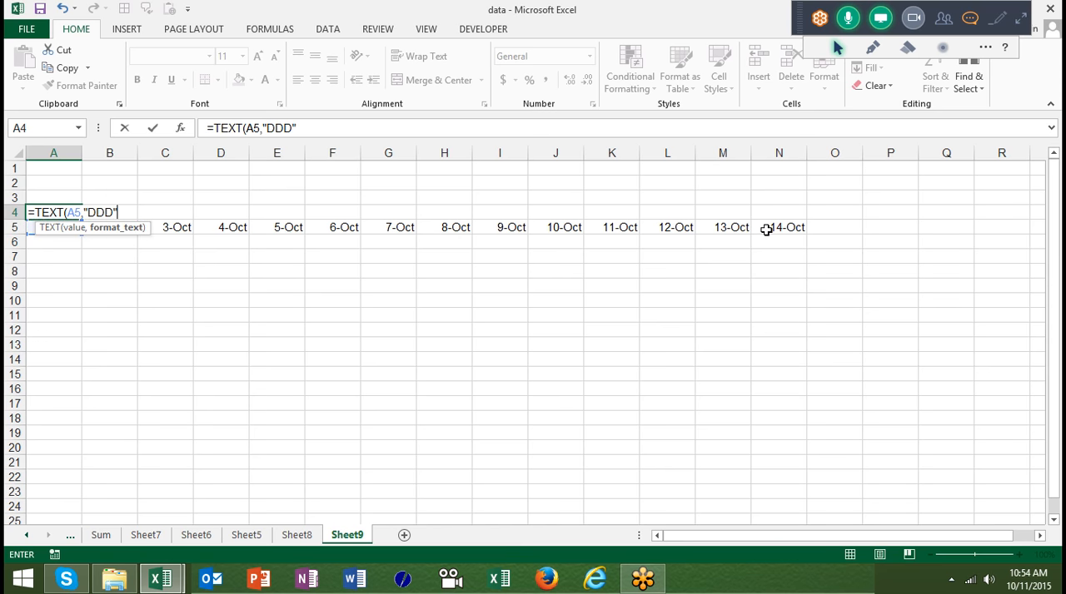
{"action": "type", "text": "\""}
{"action": "key", "text": "Return"}
- Fill the weekday formula from A4 across row 4 to N4, above the last date
{"action": "left_click", "coordinate": [766, 229]}
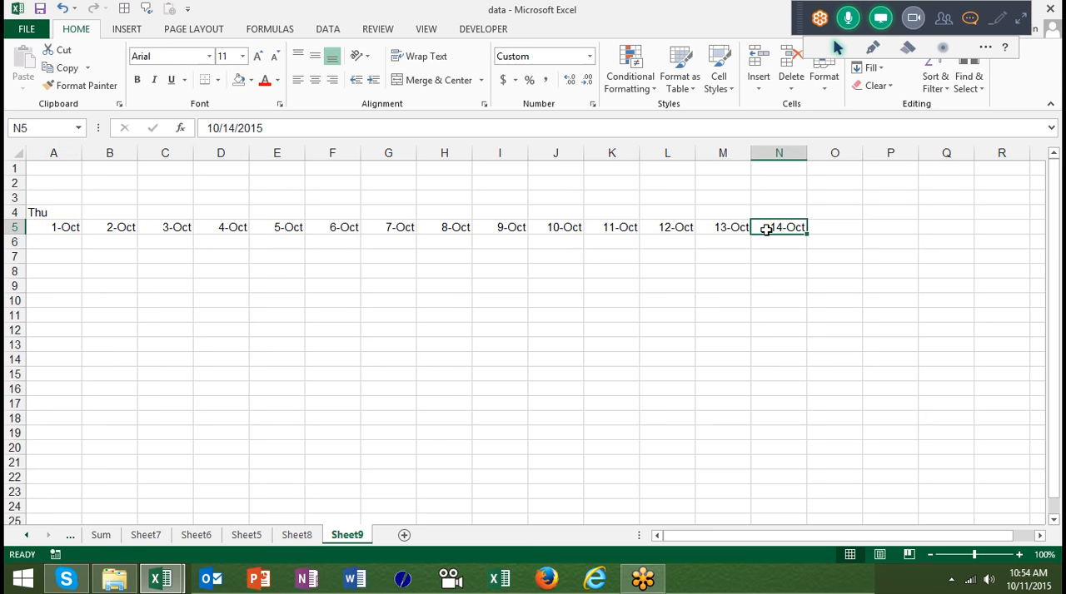
{"action": "key", "text": "Up"}
{"action": "key", "text": "ctrl+shift+Left"}
{"action": "key", "text": "ctrl+r"}
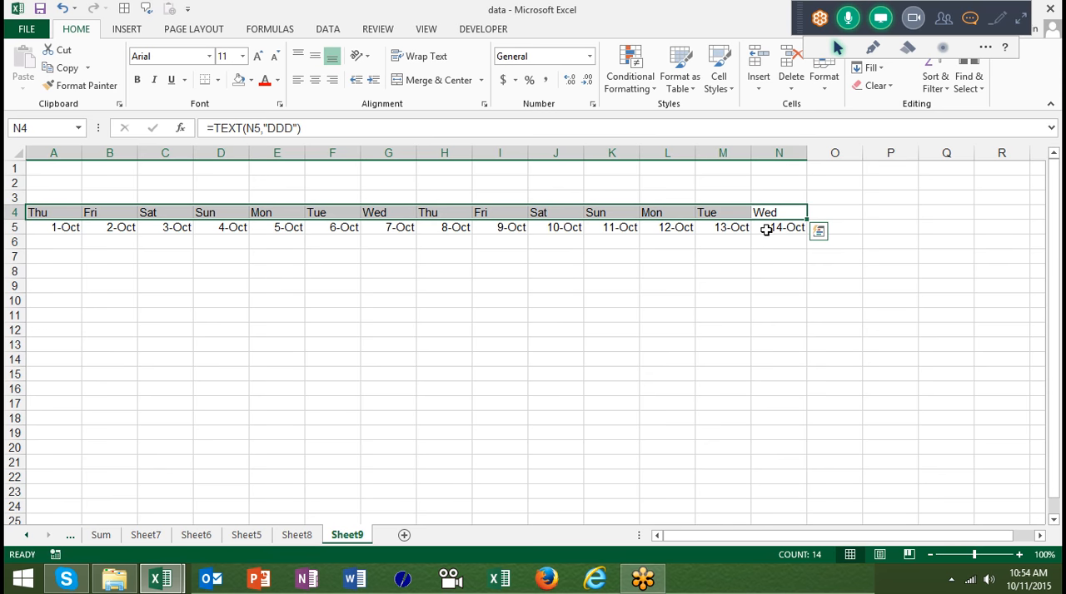
- Point out the weekend area by selecting C6:D13 beneath the first Saturday and Sunday dates
{"action": "key", "text": "Right"}
{"action": "key", "text": "Right"}
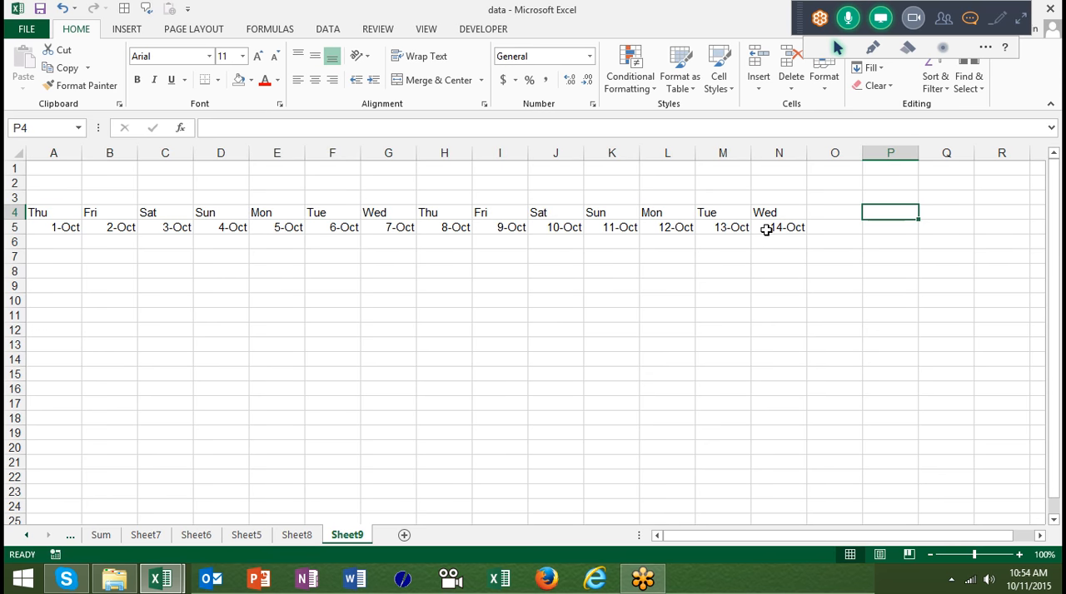
{"action": "key", "text": "Left"}
{"action": "key", "text": "Left"}
{"action": "key", "text": "Left"}
{"action": "key", "text": "Left"}
{"action": "key", "text": "Left"}
{"action": "key", "text": "Left"}
{"action": "key", "text": "Left"}
{"action": "key", "text": "Left"}
{"action": "key", "text": "Left"}
{"action": "key", "text": "Left"}
{"action": "key", "text": "Left"}
{"action": "key", "text": "Left"}
{"action": "key", "text": "Left"}
{"action": "key", "text": "Down"}
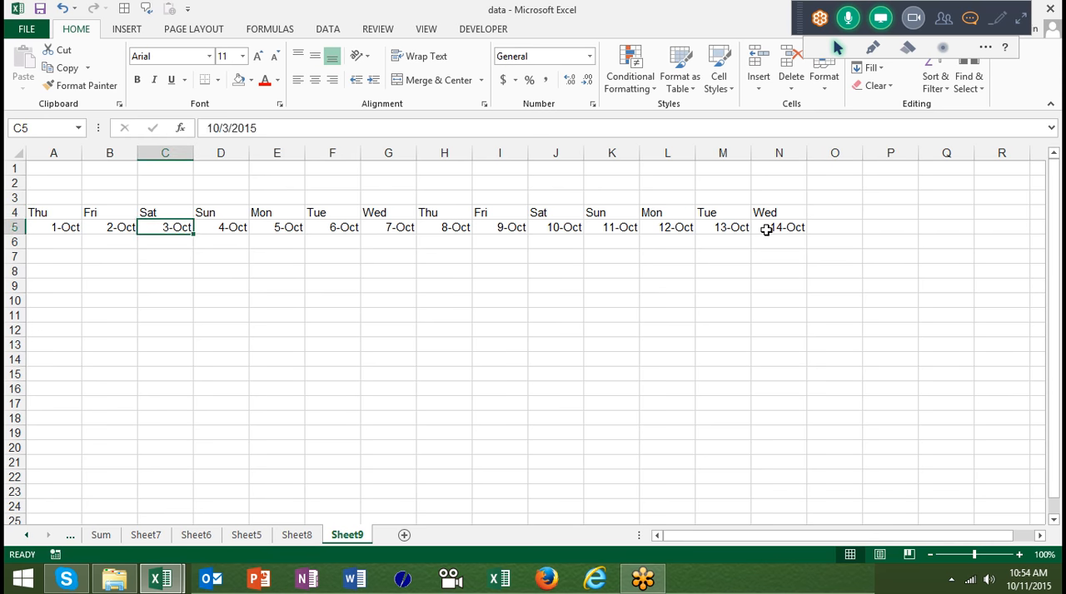
{"action": "key", "text": "Down"}
{"action": "key", "text": "shift+Right"}
{"action": "key", "text": "shift+Down"}
{"action": "key", "text": "shift+Down"}
{"action": "key", "text": "shift+Down"}
{"action": "key", "text": "shift+Down"}
{"action": "key", "text": "shift+Down"}
{"action": "key", "text": "shift+Down"}
{"action": "key", "text": "shift+Down"}
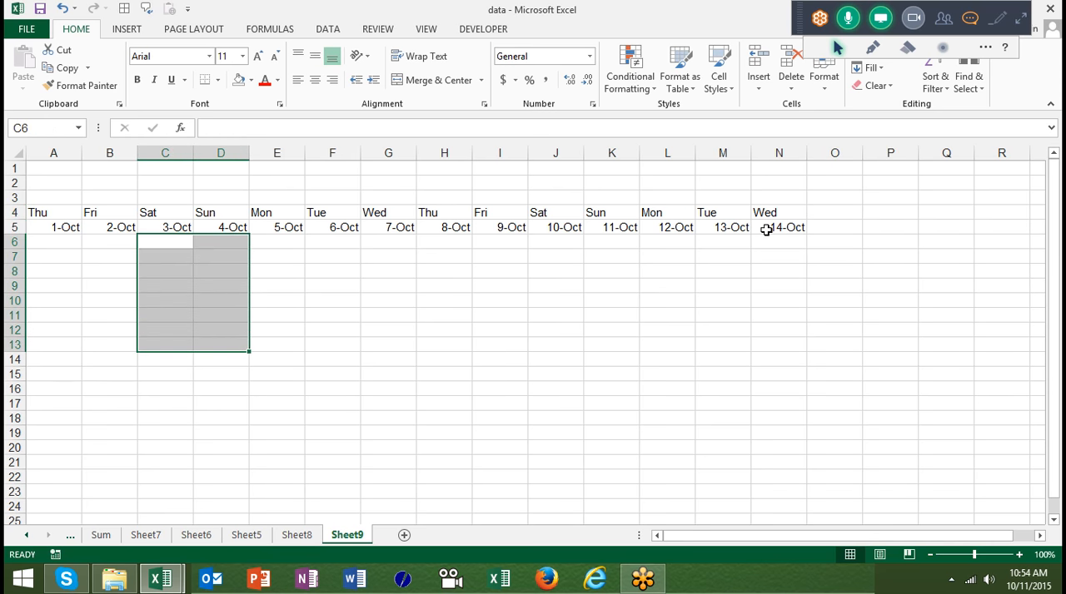
- Start a new conditional formatting rule for A6 that uses a formula to determine which cells to format
{"action": "key", "text": "Left"}
{"action": "key", "text": "Left"}
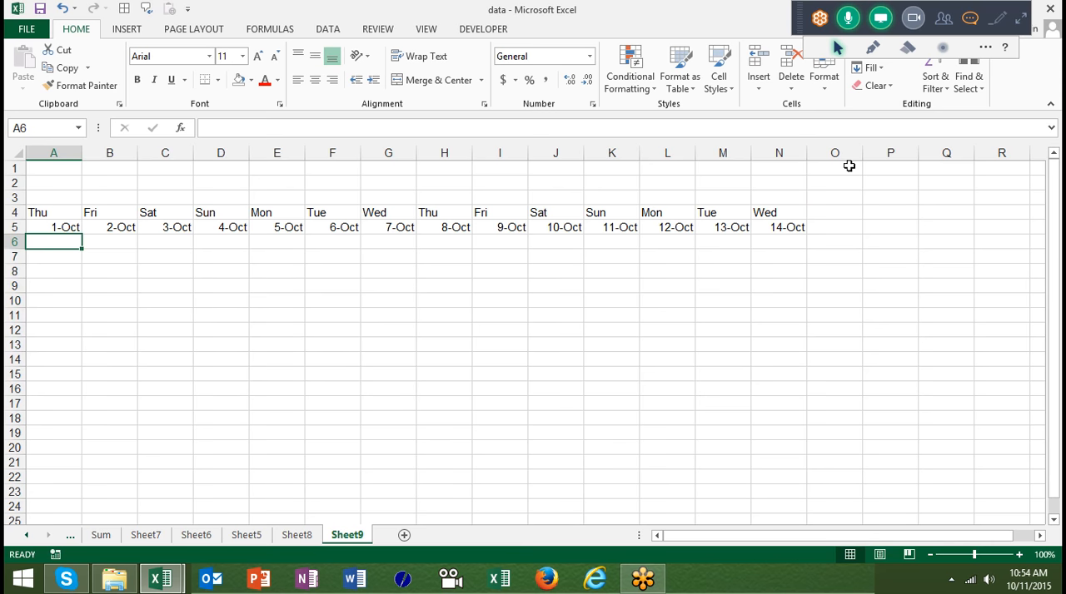
{"action": "left_click", "coordinate": [637, 73]}
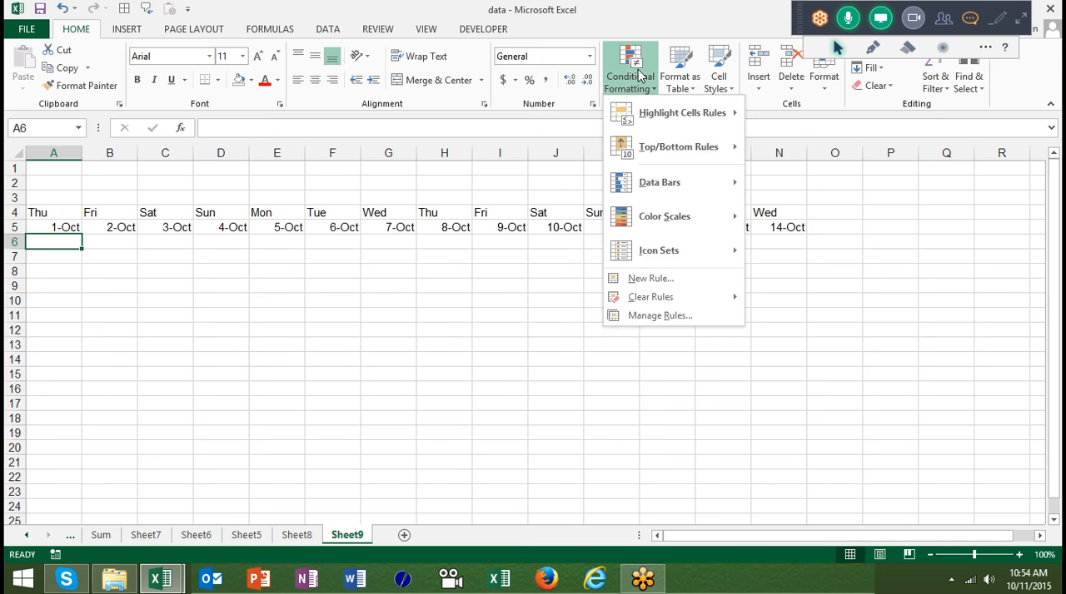
{"action": "left_click", "coordinate": [652, 278]}
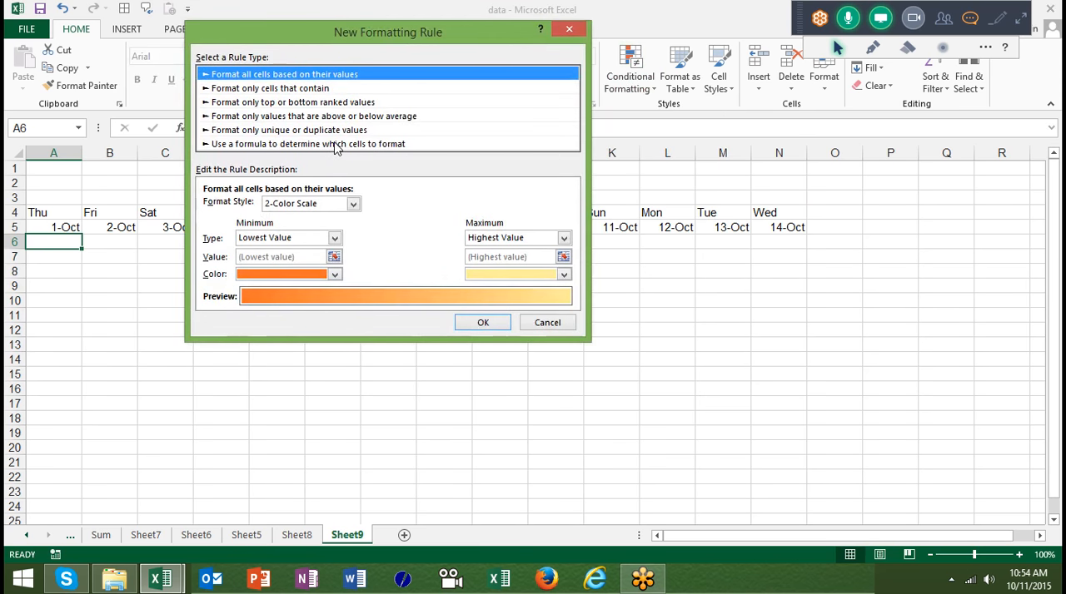
{"action": "left_click", "coordinate": [333, 144]}
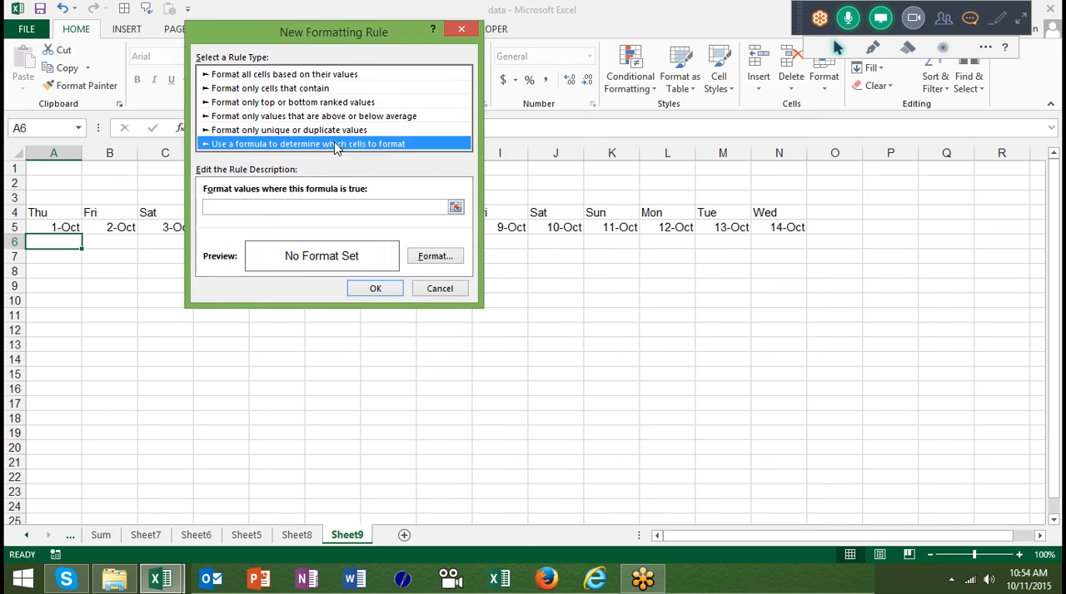
- Enter the rule formula =or($A$4="Sat",$A$4="Sun") to test the weekday in A4
{"action": "left_click", "coordinate": [304, 209]}
{"action": "type", "text": "=or("}
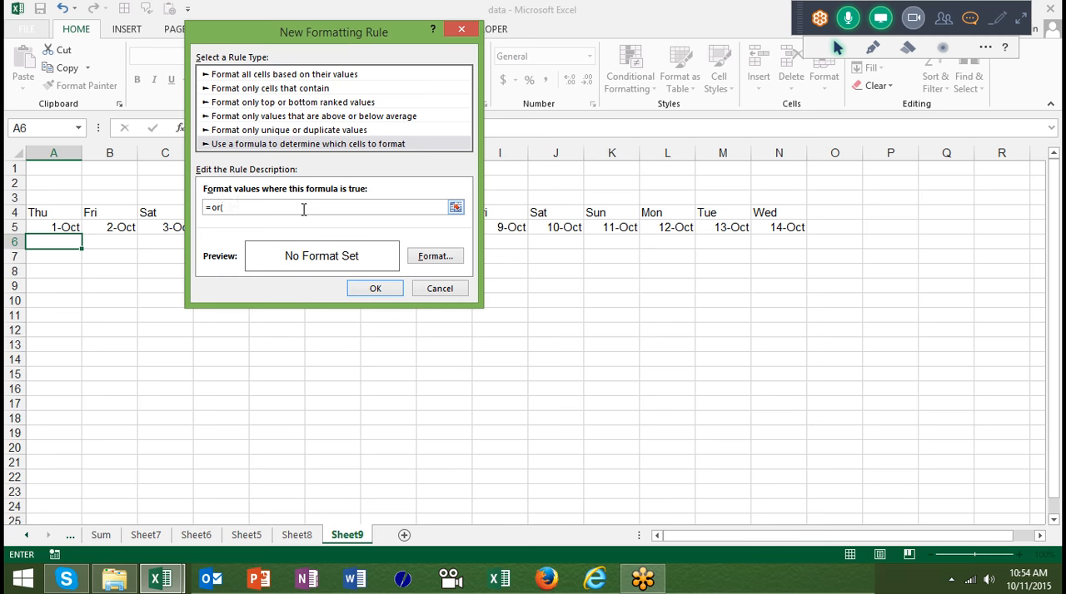
{"action": "left_click", "coordinate": [59, 212]}
{"action": "type", "text": "=\"Sat\","}
{"action": "left_click", "coordinate": [49, 210]}
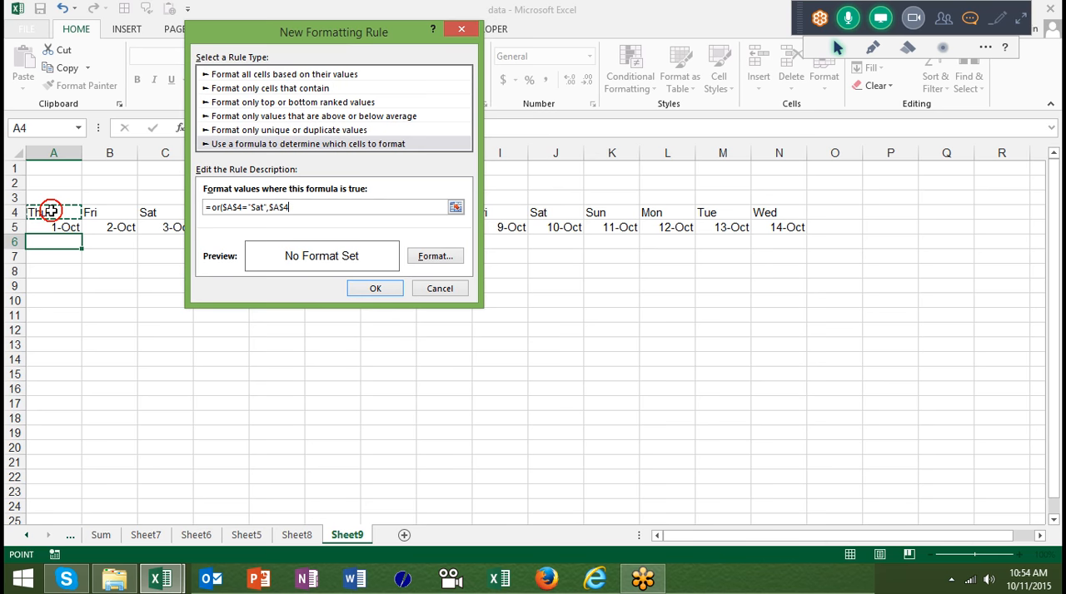
{"action": "type", "text": "=\"Sun"}
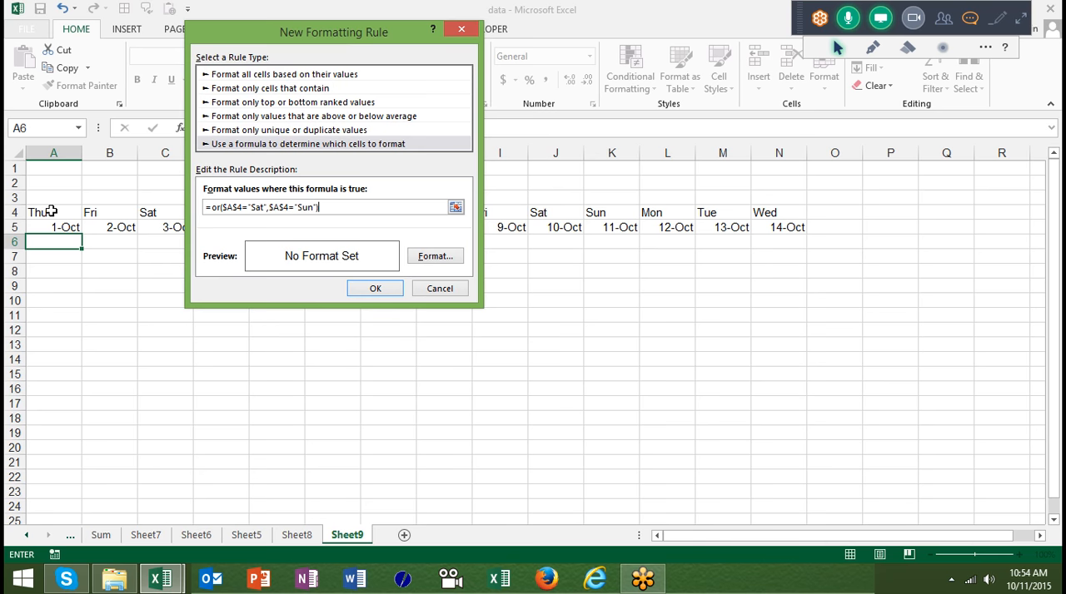
- Make the column relative in both references of the rule formula, giving =or(A$4="Sat",A$4="Sun")
{"action": "left_click", "coordinate": [228, 207]}
{"action": "key", "text": "BackSpace"}
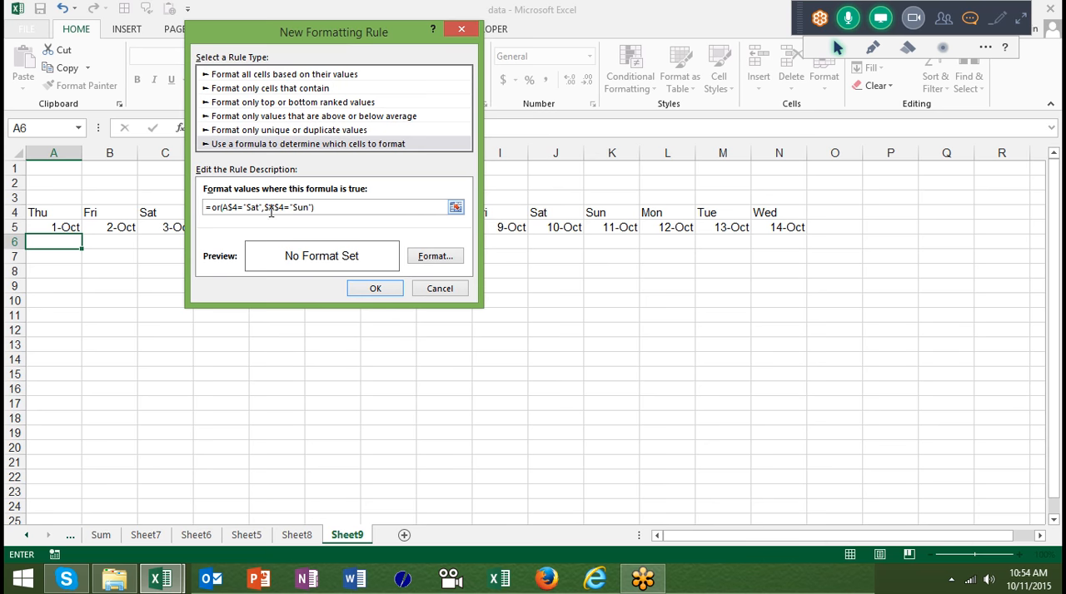
{"action": "left_click", "coordinate": [272, 208]}
{"action": "key", "text": "BackSpace"}
- Give the rule a green background fill and apply it to A6
{"action": "left_click", "coordinate": [426, 257]}
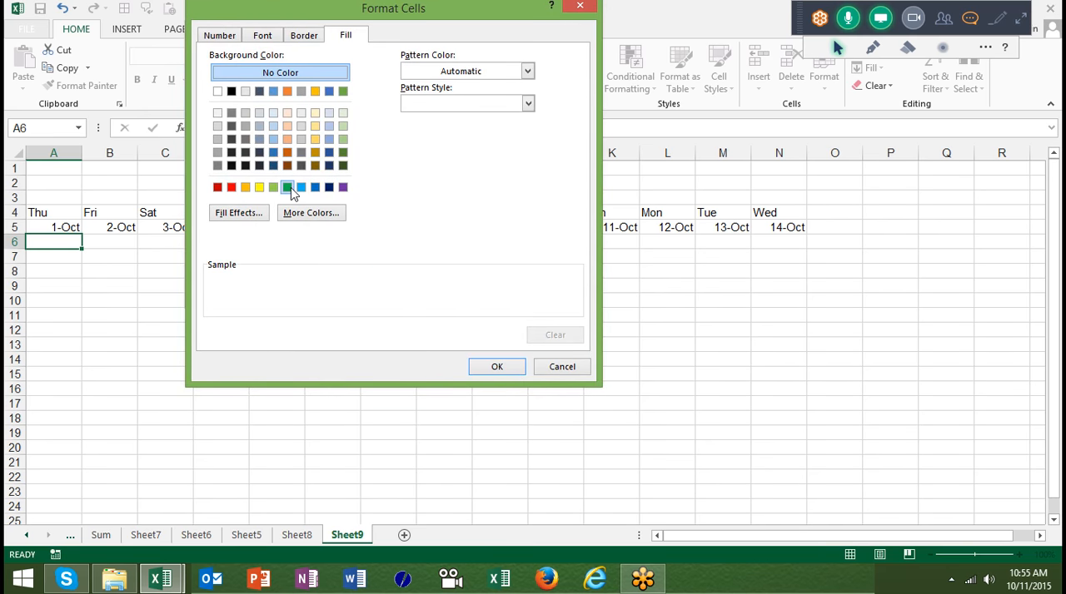
{"action": "left_click", "coordinate": [287, 188]}
{"action": "left_click", "coordinate": [513, 366]}
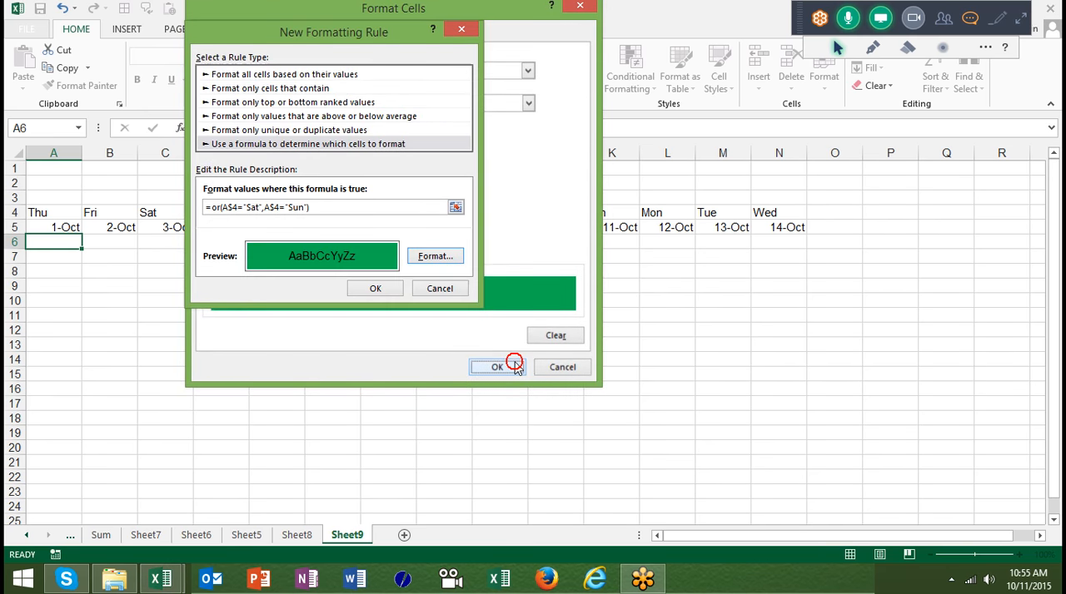
{"action": "left_click", "coordinate": [379, 288]}
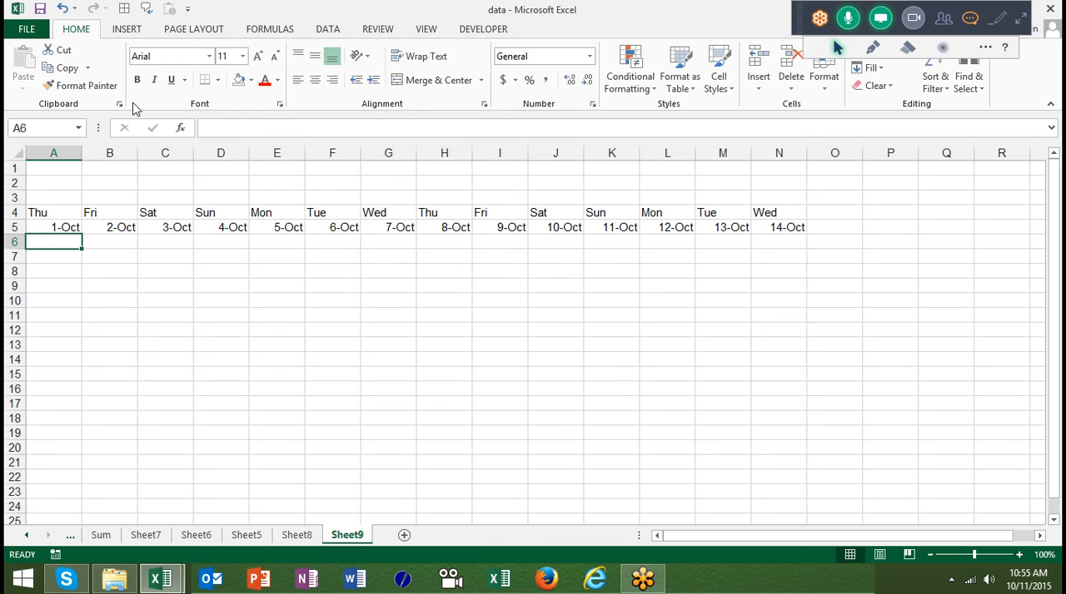
- Copy A6's conditional format with Format Painter to the area below the dates, columns A to N down to row 25
{"action": "left_click", "coordinate": [105, 87]}
{"action": "mouse_move", "coordinate": [67, 239]}
{"action": "left_mouse_down"}
{"action": "mouse_move", "coordinate": [800, 447]}
{"action": "mouse_move", "coordinate": [793, 520]}
{"action": "left_mouse_up"}
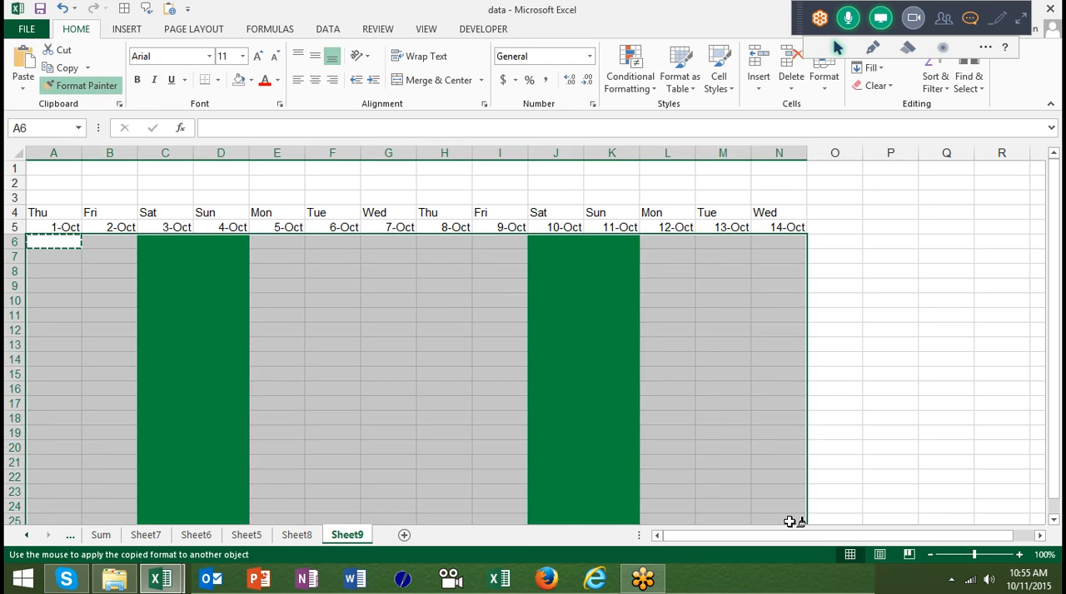
{"action": "key", "text": "Escape"}
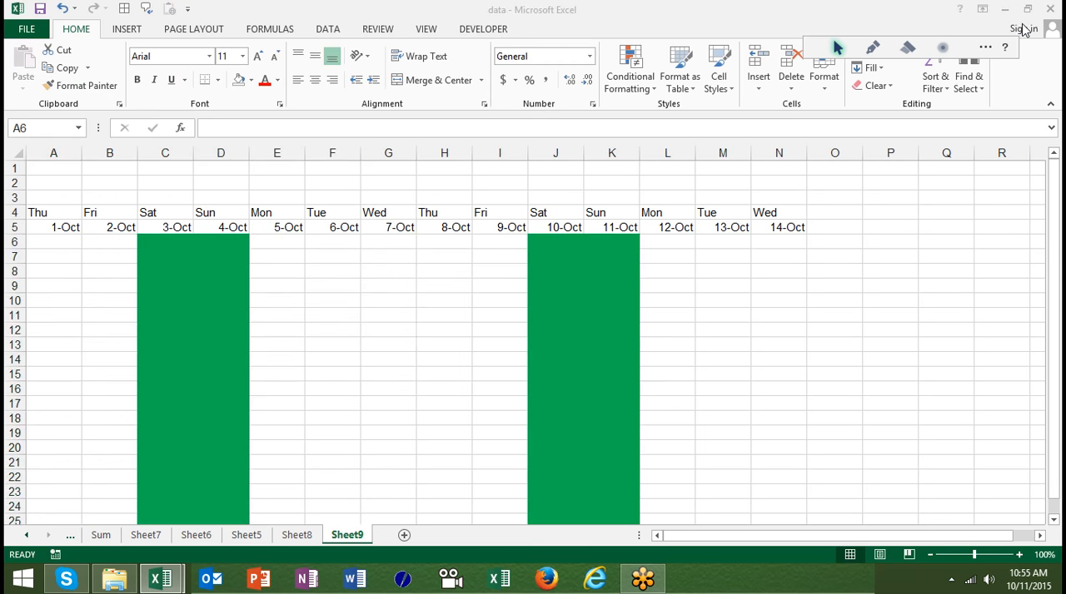
- Expand the GoToMeeting control panel and select L12 in the sheet
{"action": "left_click", "coordinate": [1022, 24]}
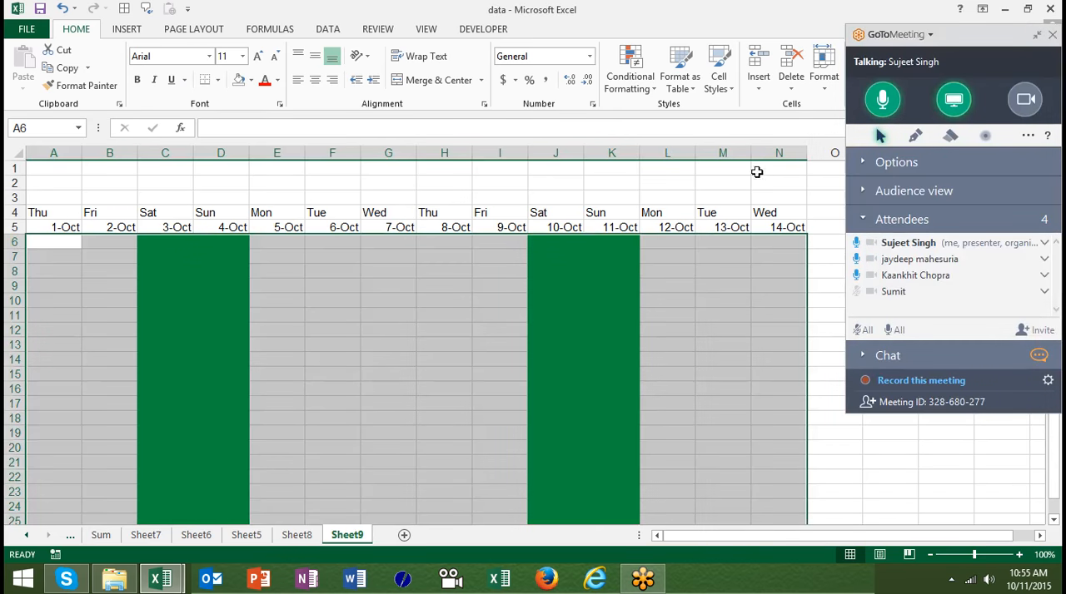
{"action": "left_click", "coordinate": [649, 327]}
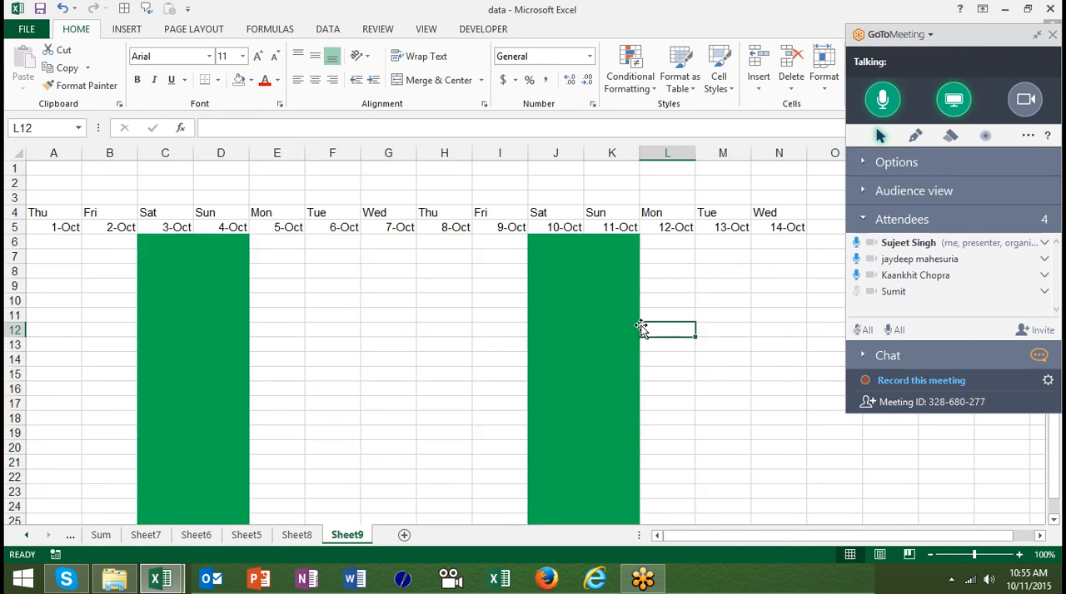